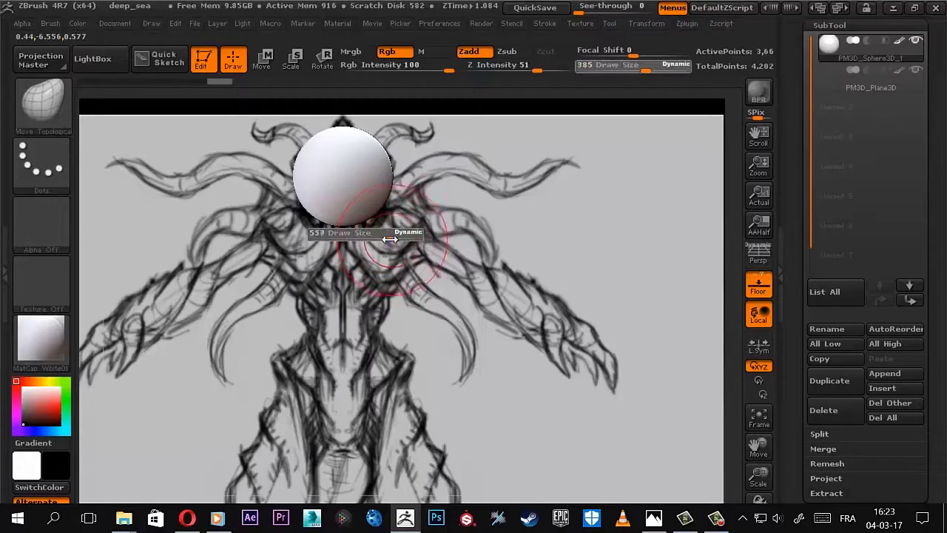
Apply MatCap Gray and stretch the sphere into a tall egg over the sketch's head
mouse_move(390, 239)
left_mouse_down()
mouse_move(474, 210)
mouse_move(490, 158)
left_mouse_up()
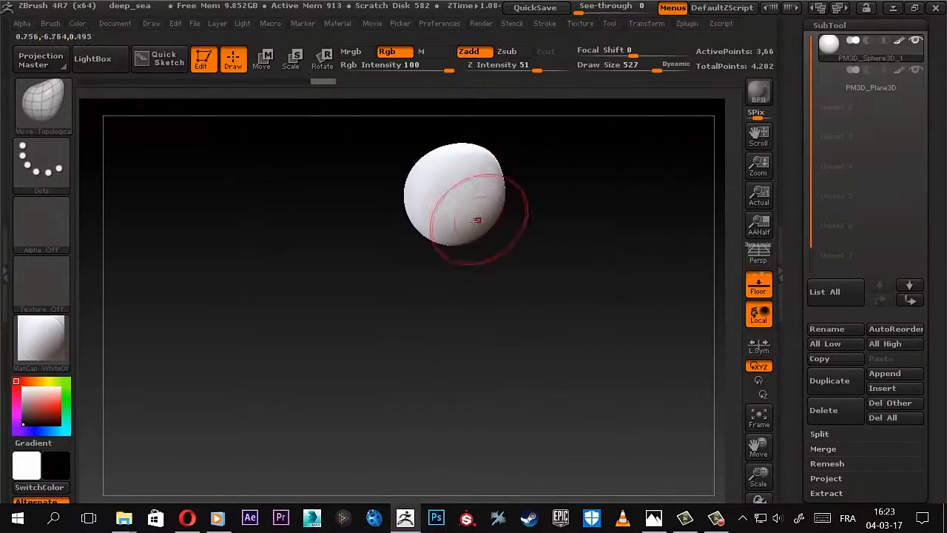
mouse_move(477, 221)
left_mouse_down("shift")
mouse_move(451, 142)
mouse_move(434, 195)
mouse_move(400, 144)
mouse_move(481, 255)
mouse_move(506, 265)
mouse_move(562, 254)
mouse_move(514, 156)
mouse_move(473, 253)
mouse_move(482, 237)
left_mouse_up("shift")
left_click(40, 340)
left_click(239, 185)
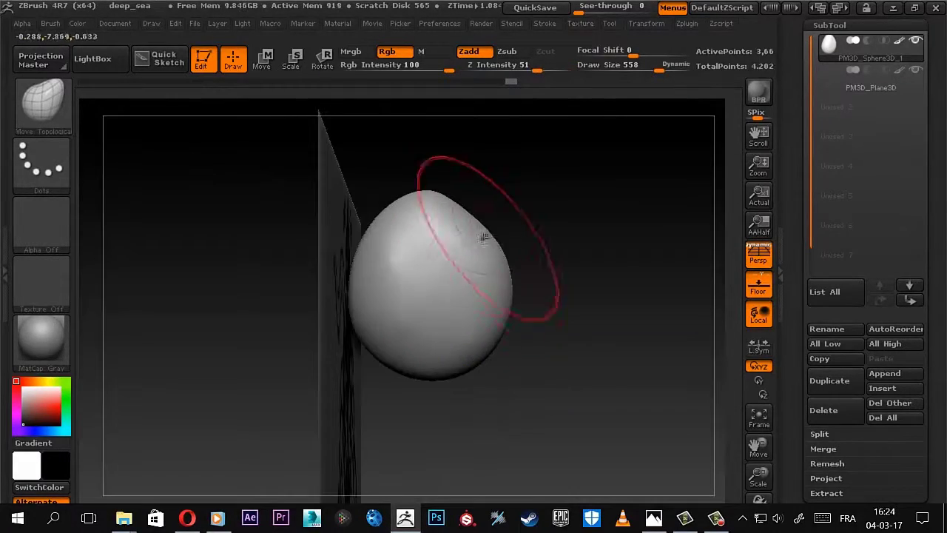
mouse_move(363, 263)
left_mouse_down("shift")
mouse_move(486, 301)
mouse_move(442, 286)
left_mouse_up("shift")
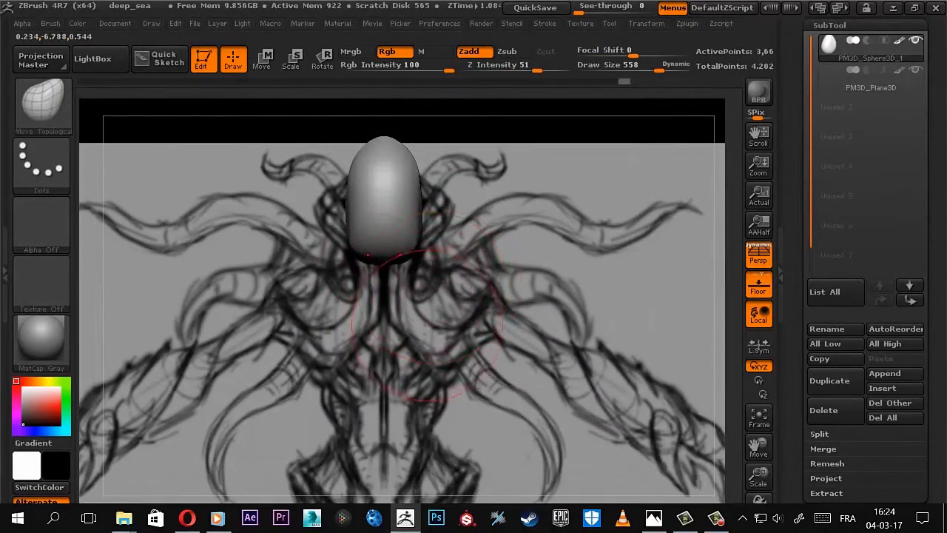
Turn off Floor and insert a cylinder below the head with InsertCylinder
key("b")
left_click(384, 55)
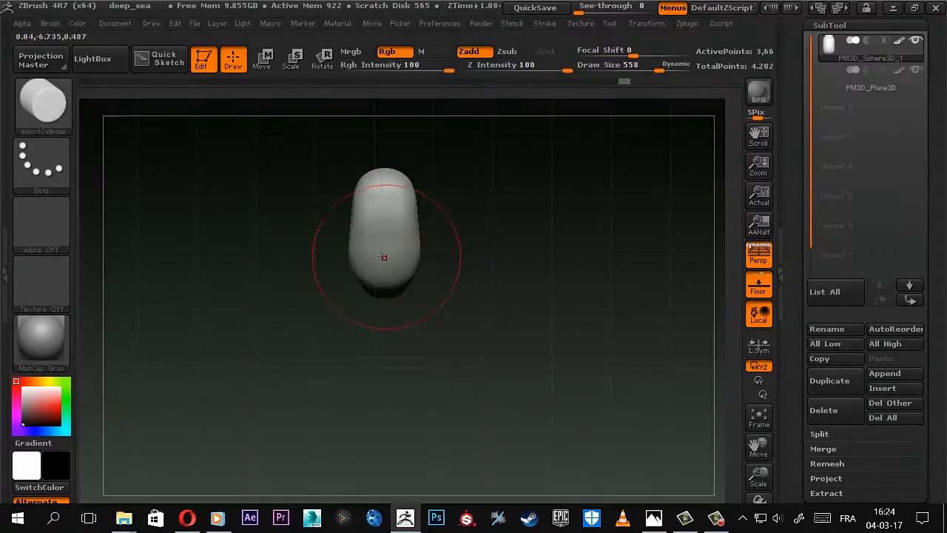
left_click(758, 285)
key("s")
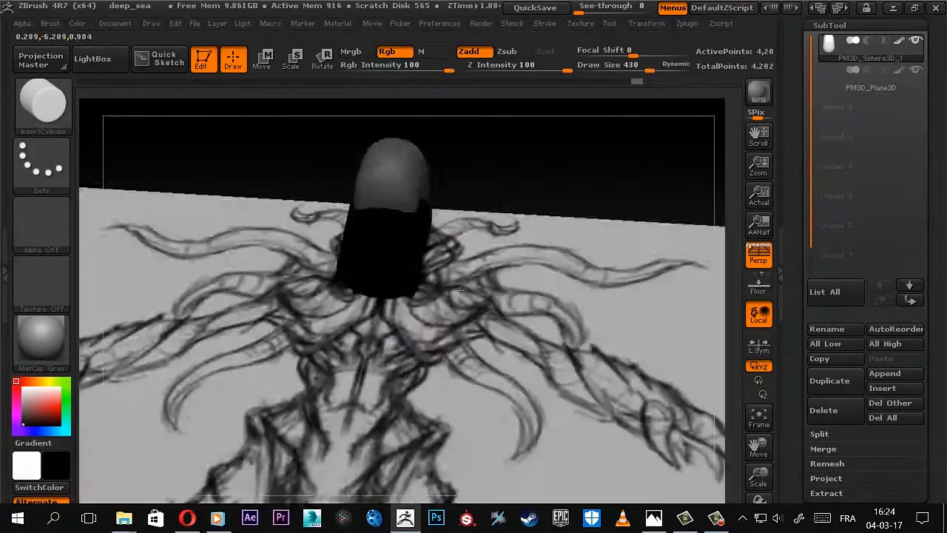
left_click_drag(384, 240, 546, 263)
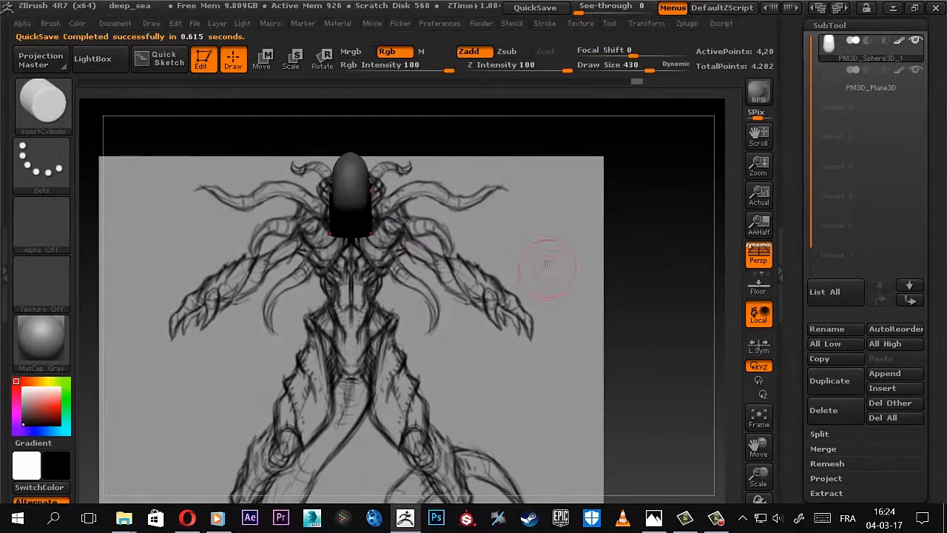
left_click_drag(455, 308, 457, 335, "alt")
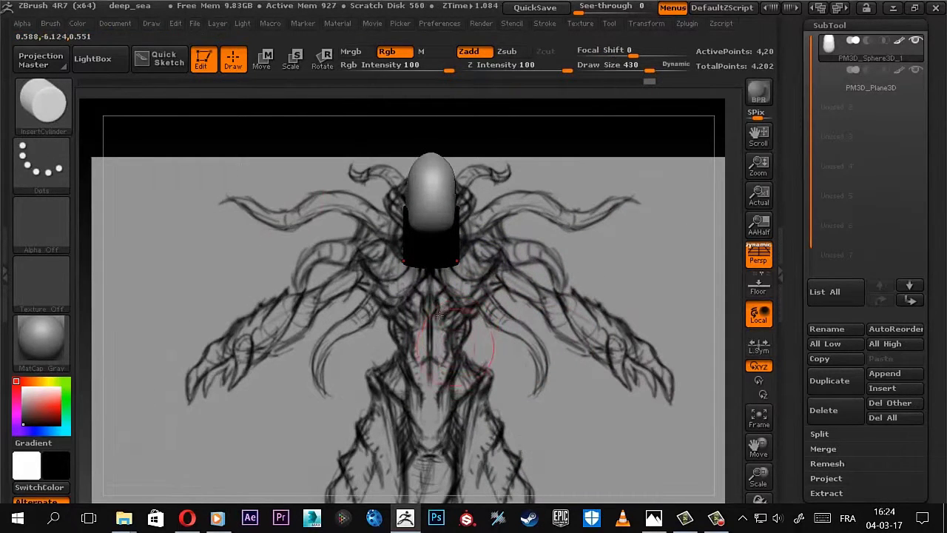
Swap the main and secondary colours and clear the mask from the model
left_click(77, 23)
left_click(116, 296)
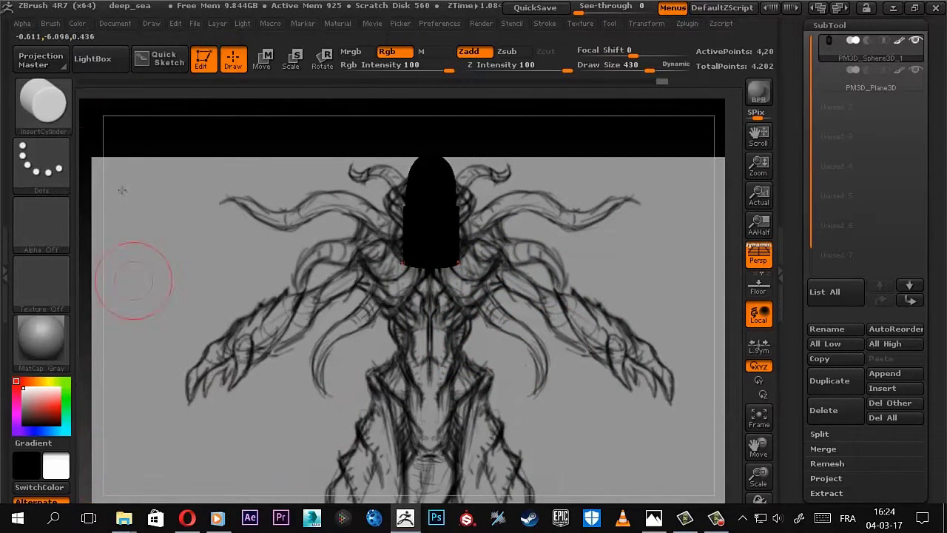
left_click(77, 23)
key("ctrl+z")
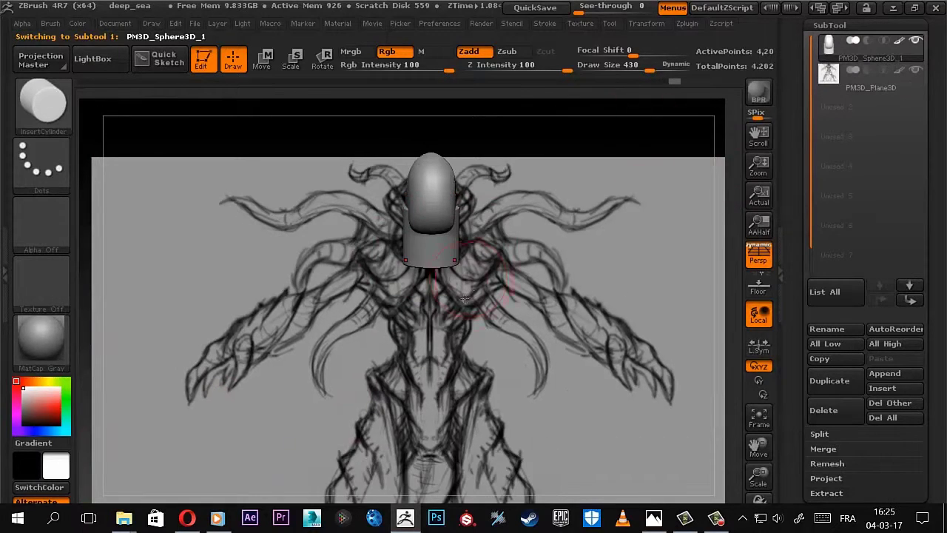
Rotate the cylinder sides outward into shoulder pieces with Transpose Rotate
left_click_drag(465, 299, 439, 285, "alt")
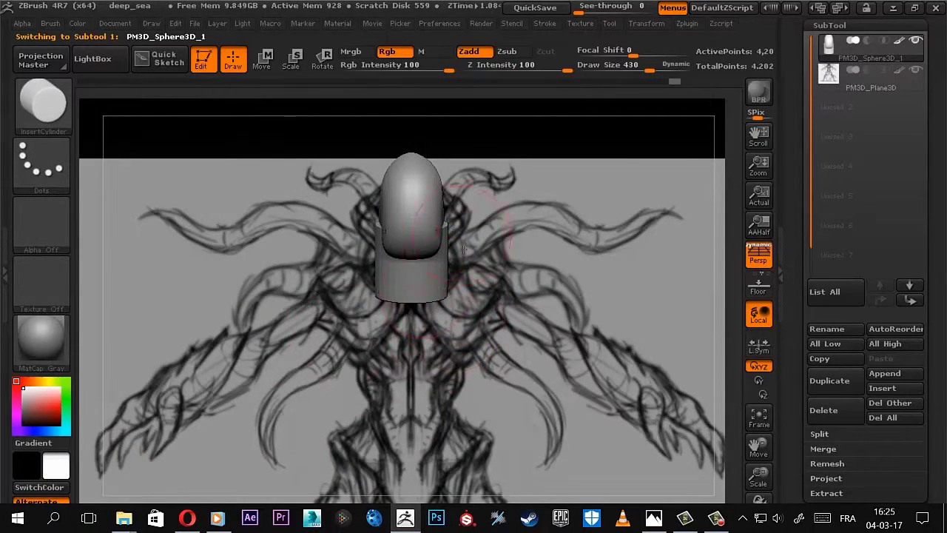
left_click_drag(463, 249, 435, 236)
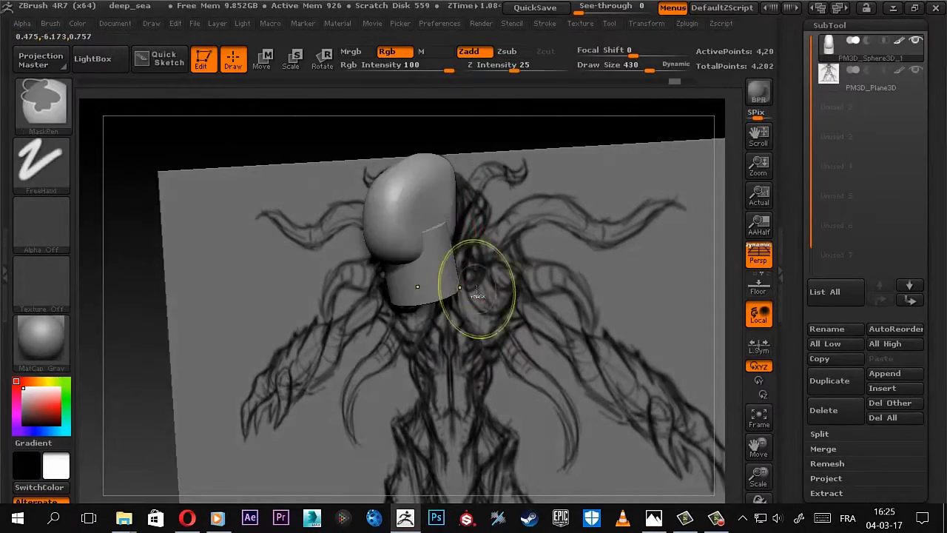
mouse_move(475, 286)
left_mouse_down()
mouse_move(447, 263)
mouse_move(459, 282)
mouse_move(480, 290)
left_mouse_up()
key("r")
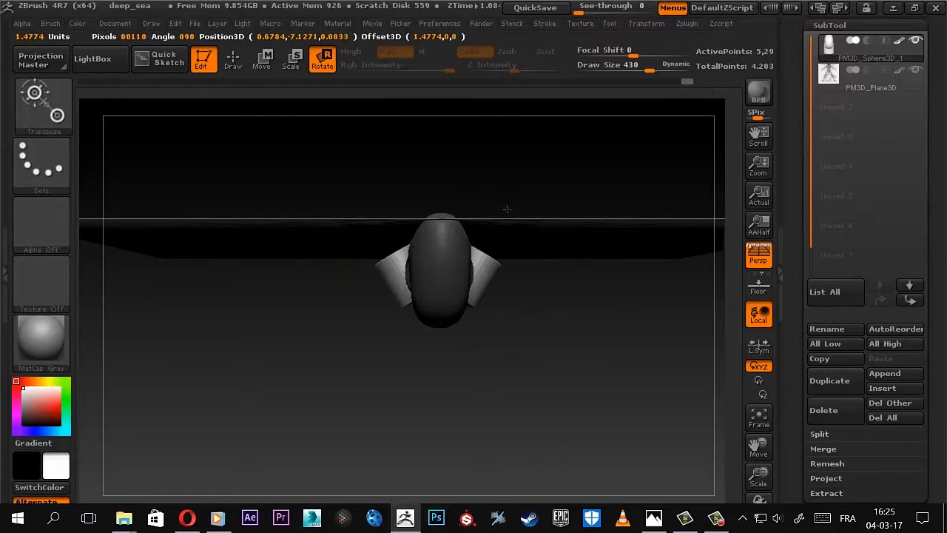
mouse_move(507, 209)
left_mouse_down()
mouse_move(587, 270)
mouse_move(541, 282)
left_mouse_up()
mouse_move(379, 284)
left_mouse_down()
mouse_move(418, 276)
mouse_move(454, 291)
mouse_move(483, 278)
left_mouse_up()
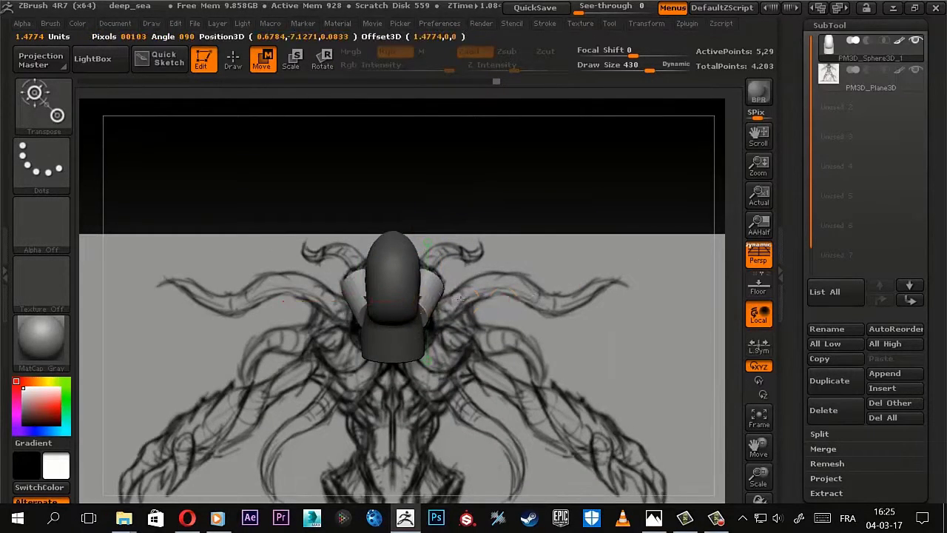
left_click_drag(427, 260, 427, 210, "alt")
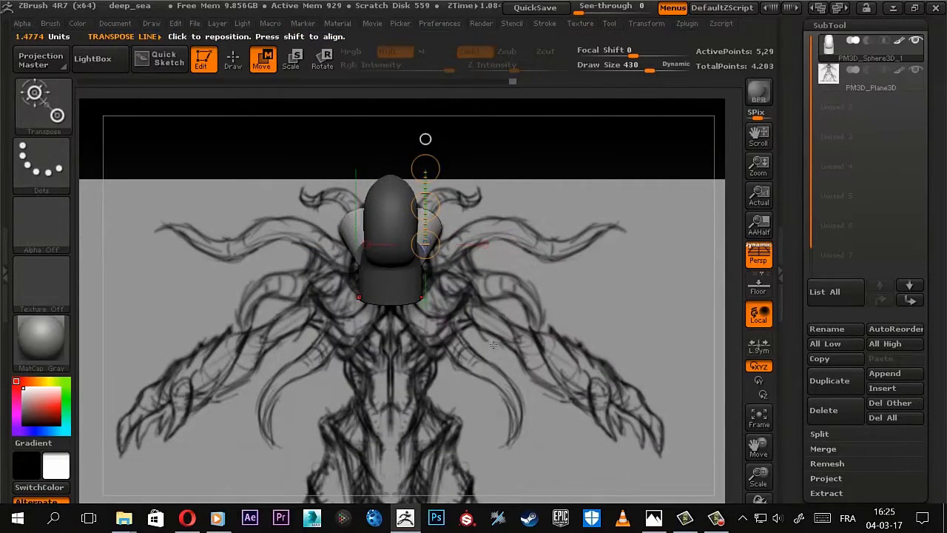
left_click_drag(458, 273, 516, 276)
Switch back to the InsertCylinder brush in draw mode
key("b")
key("i")
key("c")
left_click_drag(494, 339, 502, 290, "alt")
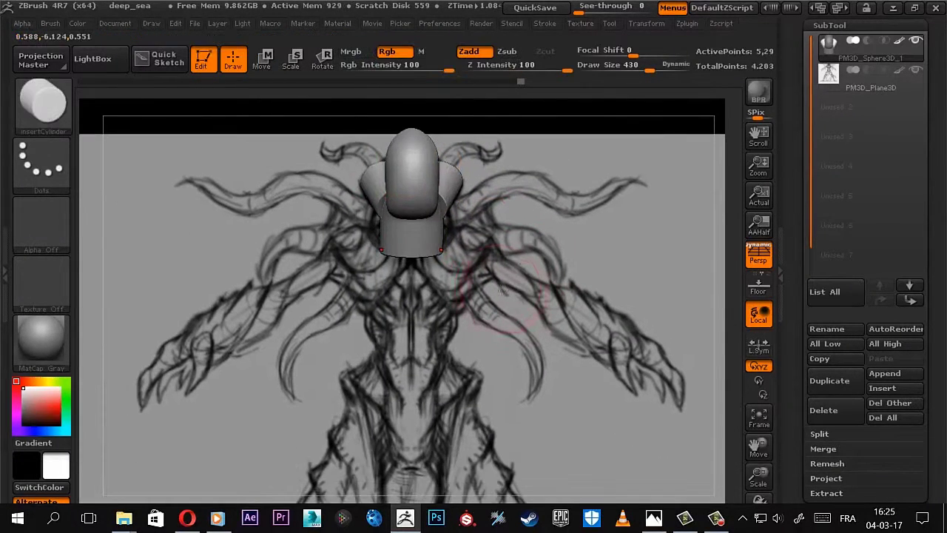
Insert a torso sphere under the shoulders and position it with Transpose Move
key("b")
key("i")
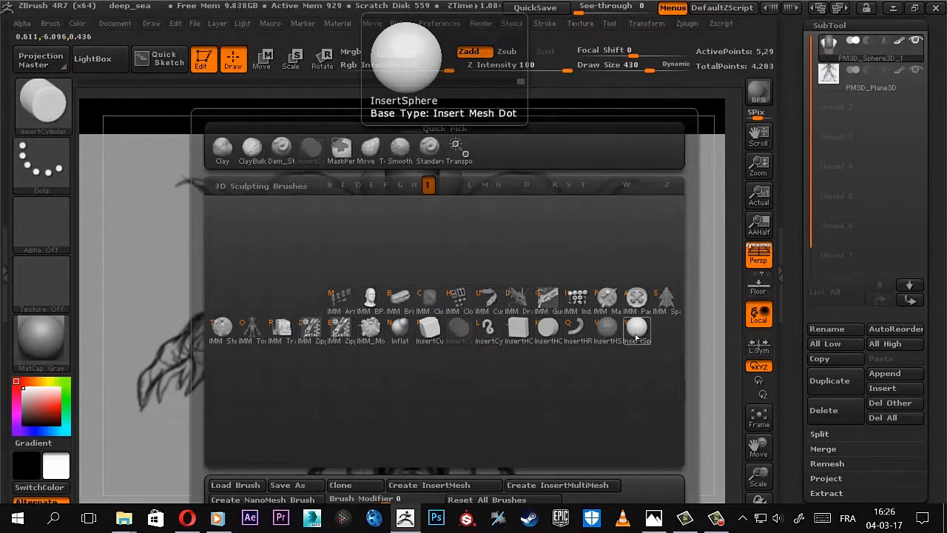
left_click(636, 331)
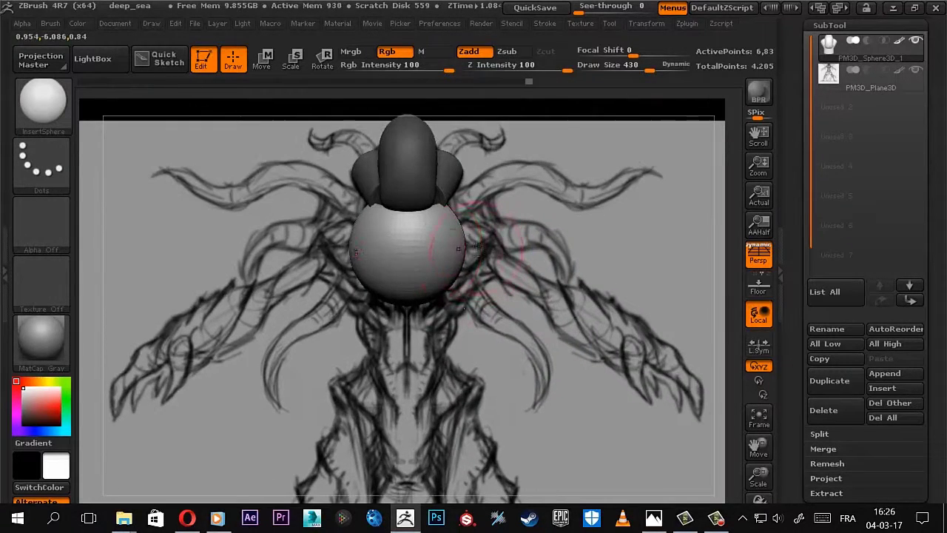
key("w")
mouse_move(404, 255)
left_mouse_down()
mouse_move(407, 314)
mouse_move(541, 240)
left_mouse_up()
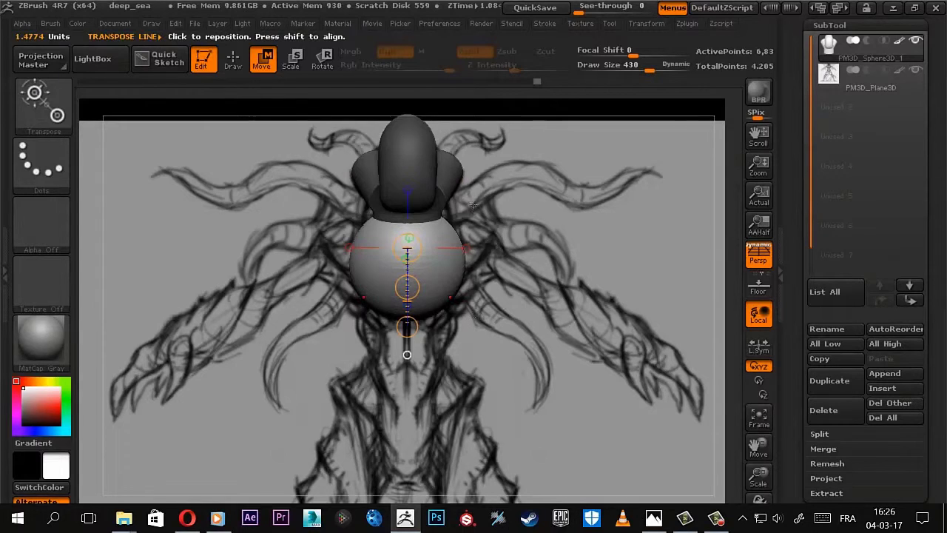
left_click_drag(472, 204, 512, 264)
Pull the torso sphere into a tapering egg with the Move Topological brush
key("q")
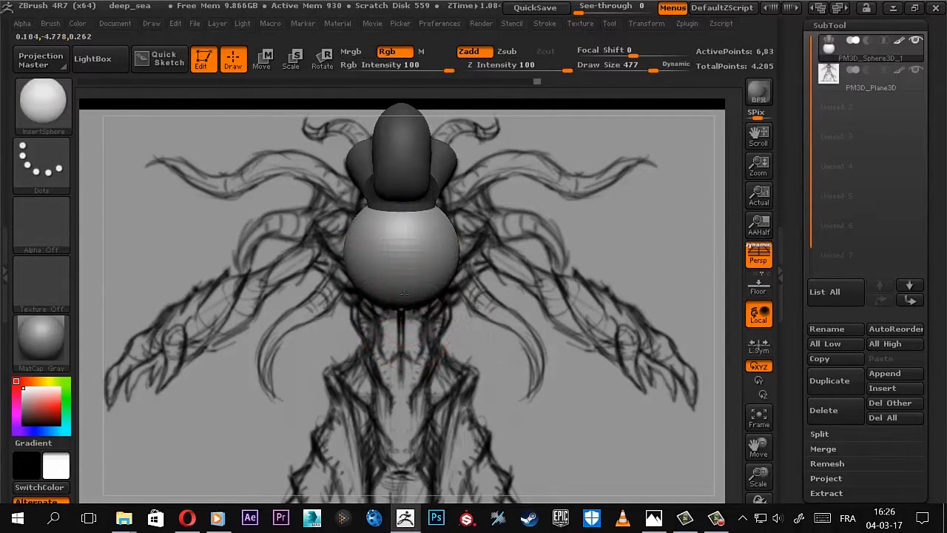
key("ctrl")
key("b")
key("m")
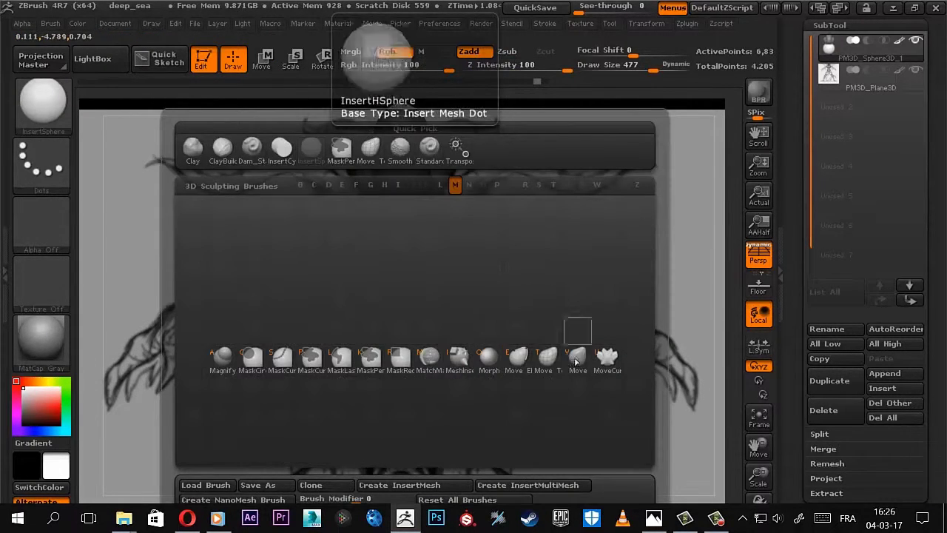
key("t")
mouse_move(428, 304)
left_mouse_down()
mouse_move(474, 222)
mouse_move(444, 212)
mouse_move(453, 163)
mouse_move(480, 191)
left_mouse_up()
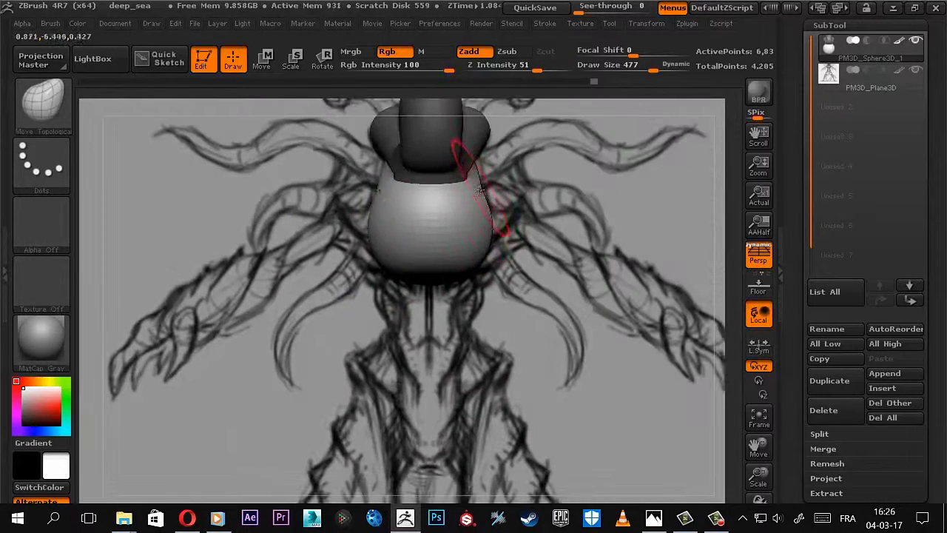
mouse_move(439, 271)
left_mouse_down()
mouse_move(495, 271)
mouse_move(560, 302)
left_mouse_up()
mouse_move(480, 302)
left_mouse_down()
mouse_move(448, 232)
mouse_move(466, 281)
mouse_move(600, 267)
left_mouse_up()
mouse_move(444, 240)
left_mouse_down()
mouse_move(474, 239)
mouse_move(426, 216)
mouse_move(362, 231)
mouse_move(560, 254)
left_mouse_up()
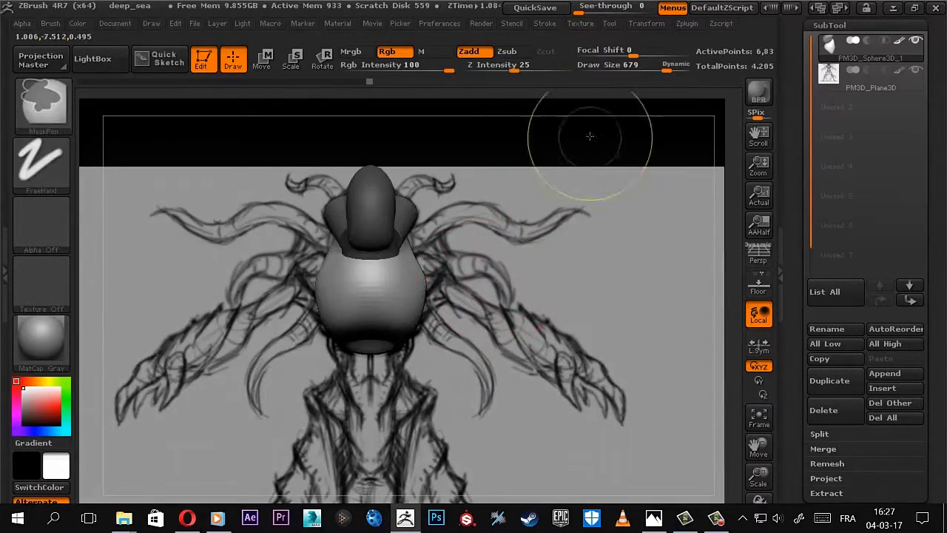
mouse_move(567, 131)
left_mouse_down()
mouse_move(518, 148)
mouse_move(503, 281)
left_mouse_up()
Insert a cylinder at the bottom of the torso and rotate it upright
key("b")
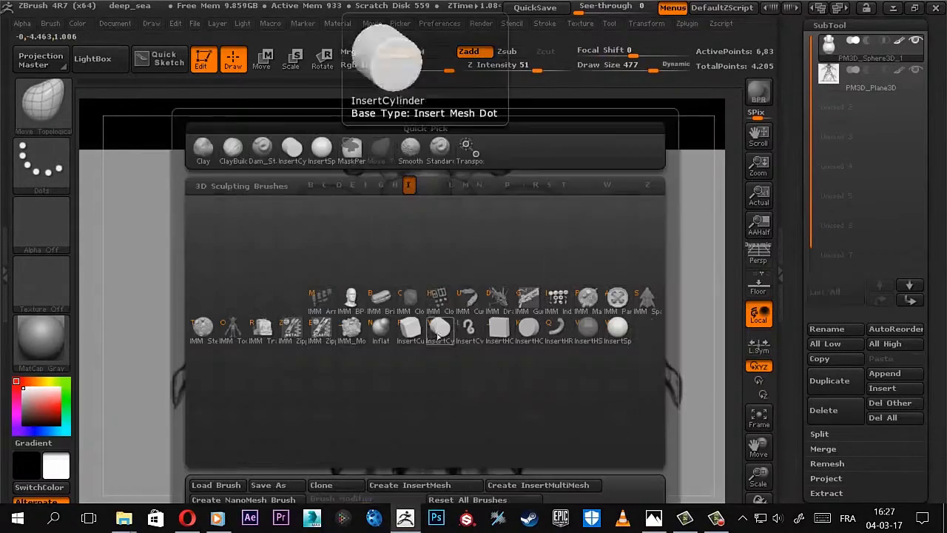
left_click(414, 148)
mouse_move(426, 296)
left_mouse_down()
mouse_move(494, 305)
mouse_move(511, 355)
left_mouse_up()
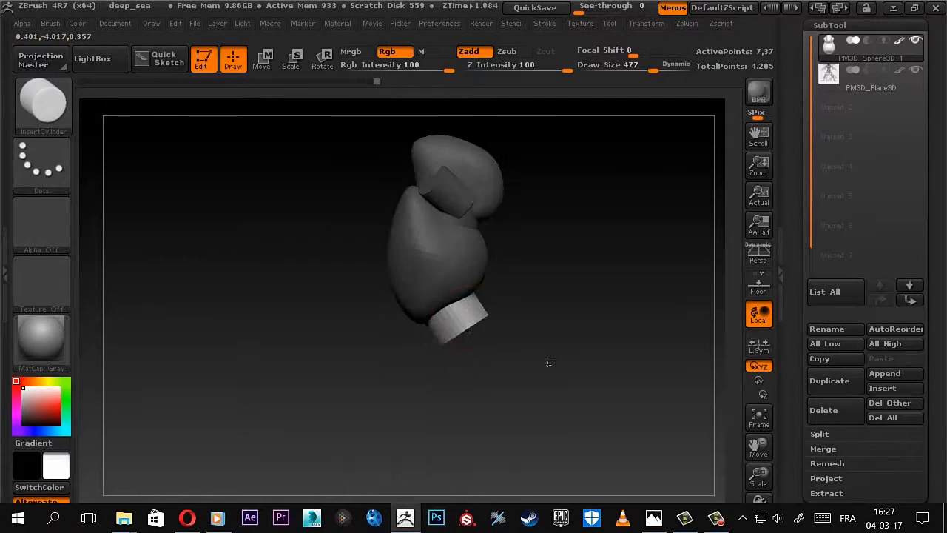
key("r")
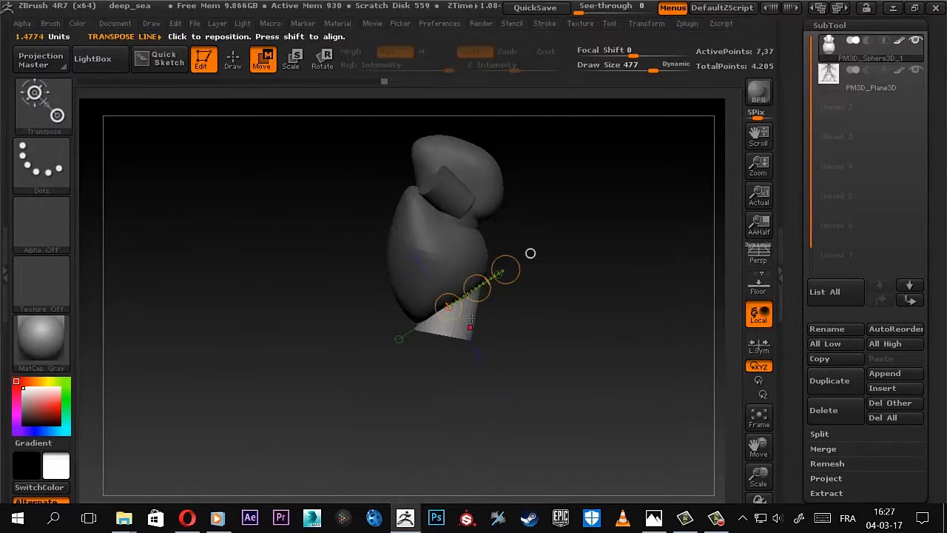
left_click_drag(472, 319, 473, 348)
Undo and redo back to the version with the waist cylinder aligned to the front view
key("ctrl+z")
key("ctrl+shift+z")
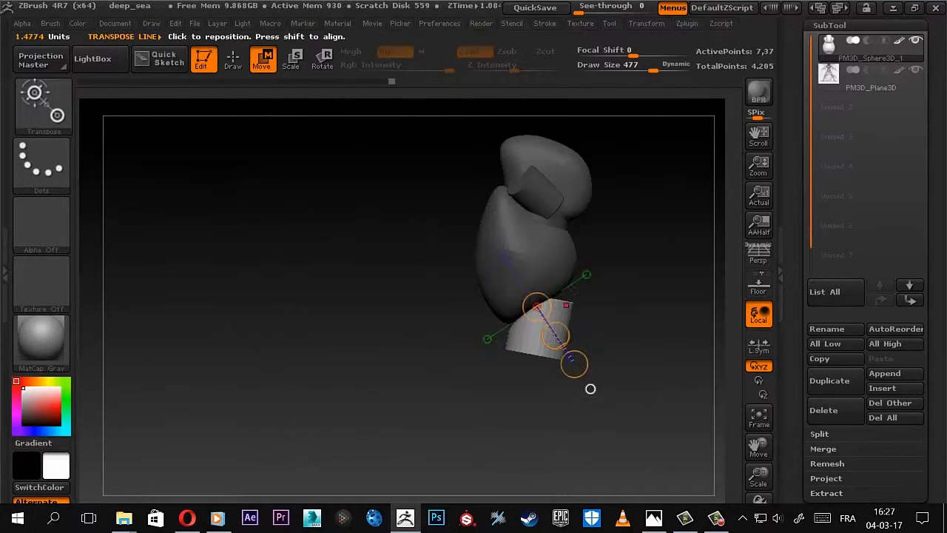
key("ctrl+shift+z")
key("ctrl+z")
key("ctrl+shift+z")
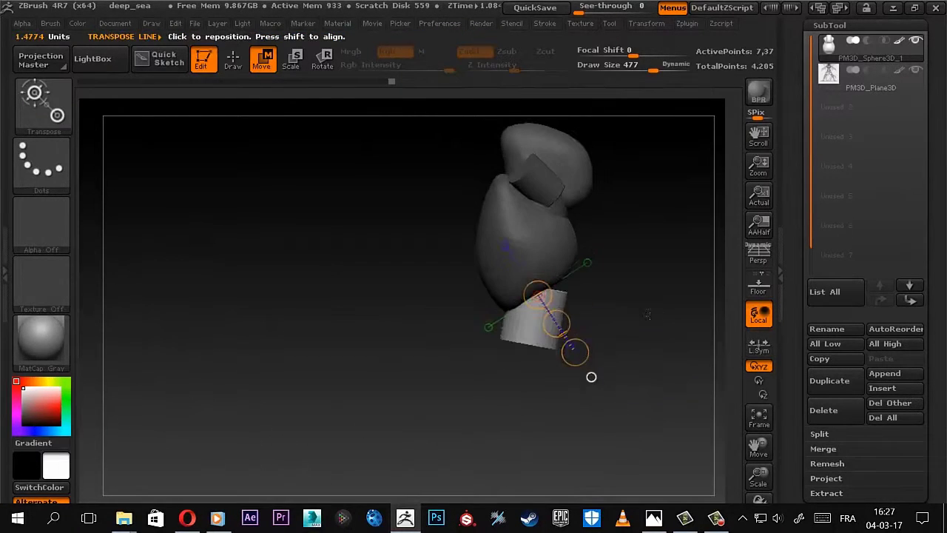
key("ctrl+shift+z")
key("ctrl+z")
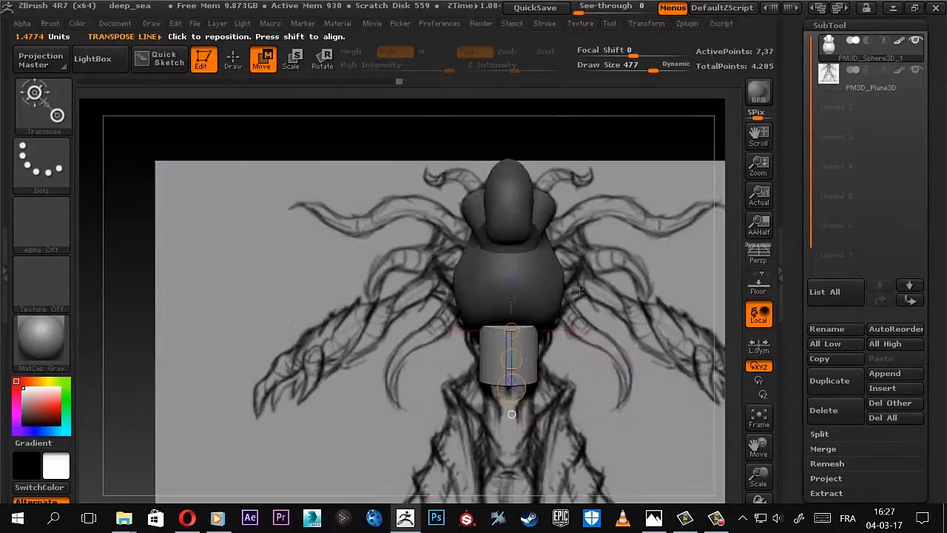
key("ctrl+shift+z")
key("ctrl+z")
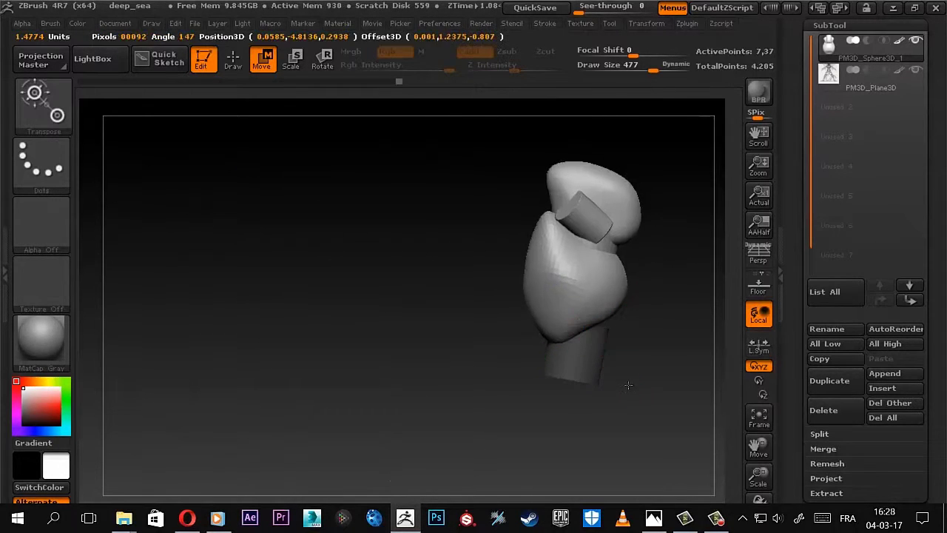
key("ctrl+z")
key("ctrl+z")
key("ctrl+z")
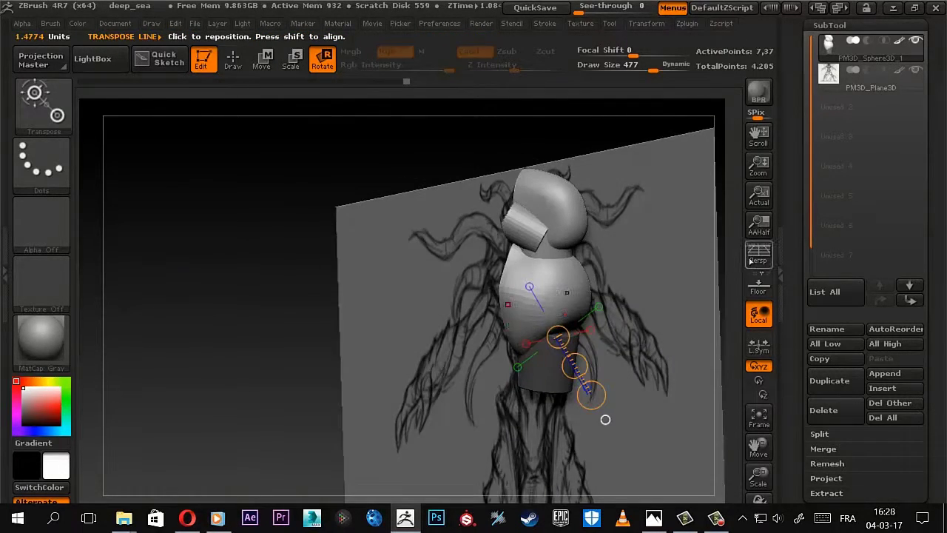
key("ctrl+z")
key("ctrl+z")
key("ctrl+z")
key("ctrl+z")
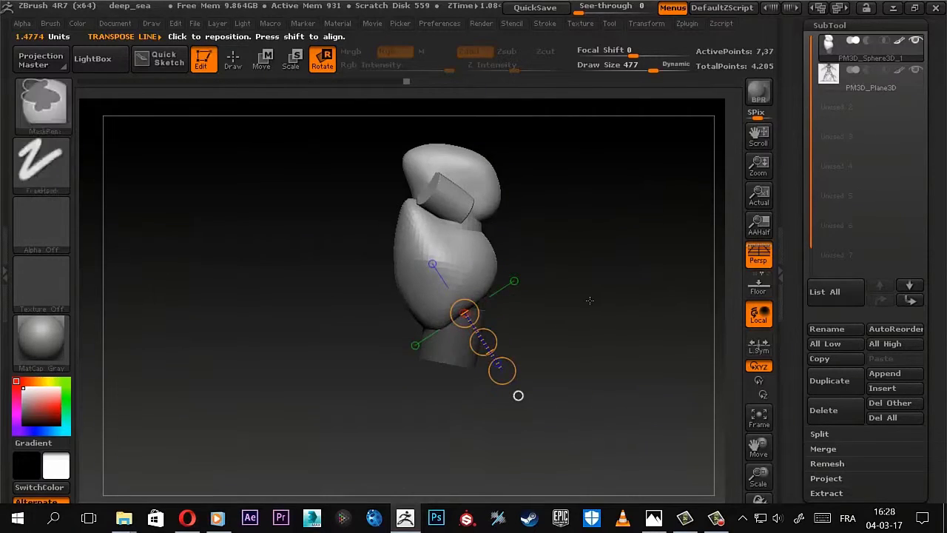
key("ctrl+z")
key("ctrl+z")
key("ctrl+z")
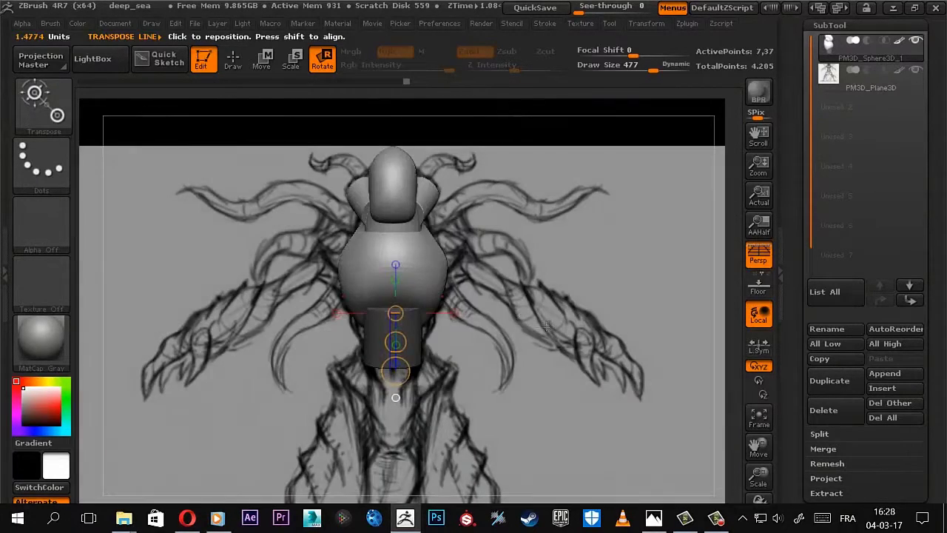
key("ctrl+z")
key("ctrl+z")
key("ctrl+z")
key("ctrl+z")
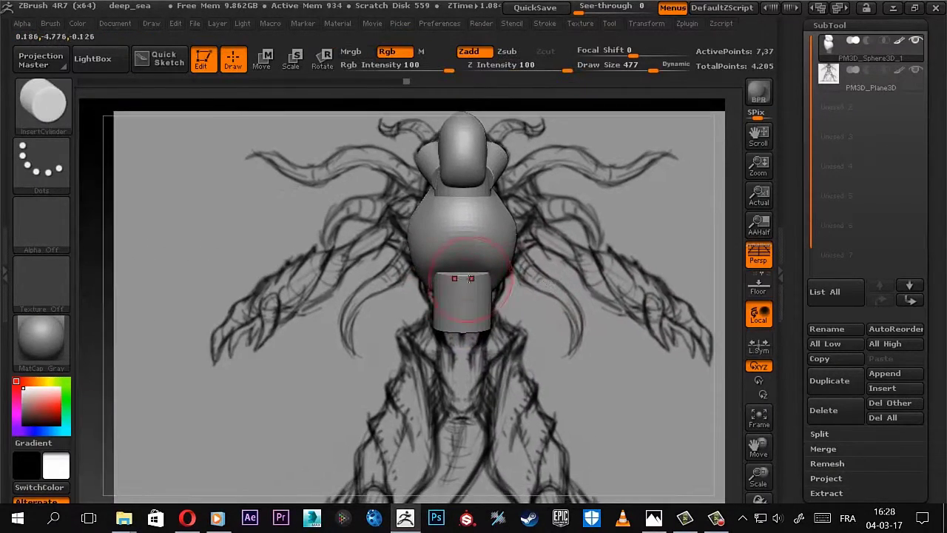
Insert a sphere bump onto the front of the lower cylinder
key("b")
key("i")
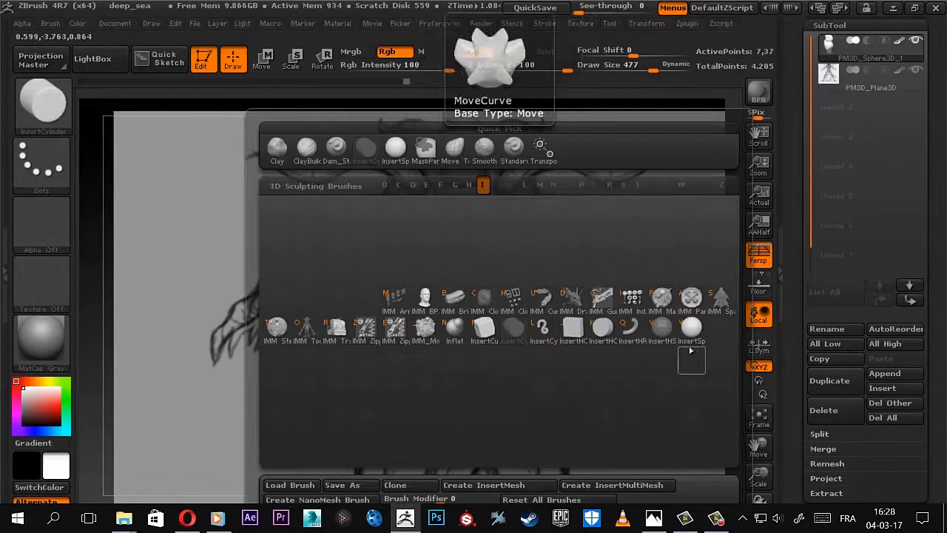
key("s")
key("b")
key("m")
key("t")
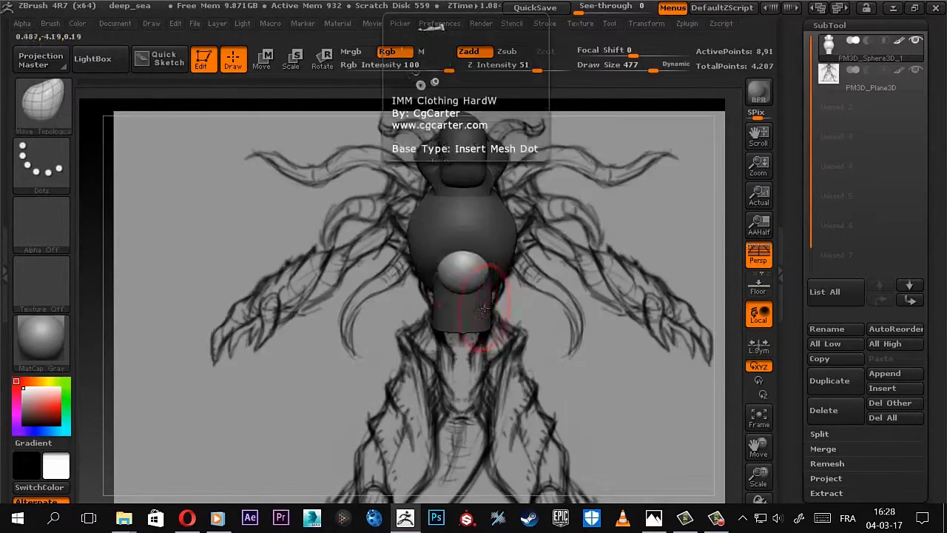
mouse_move(488, 285)
left_mouse_down()
mouse_move(531, 281)
mouse_move(526, 300)
left_mouse_up()
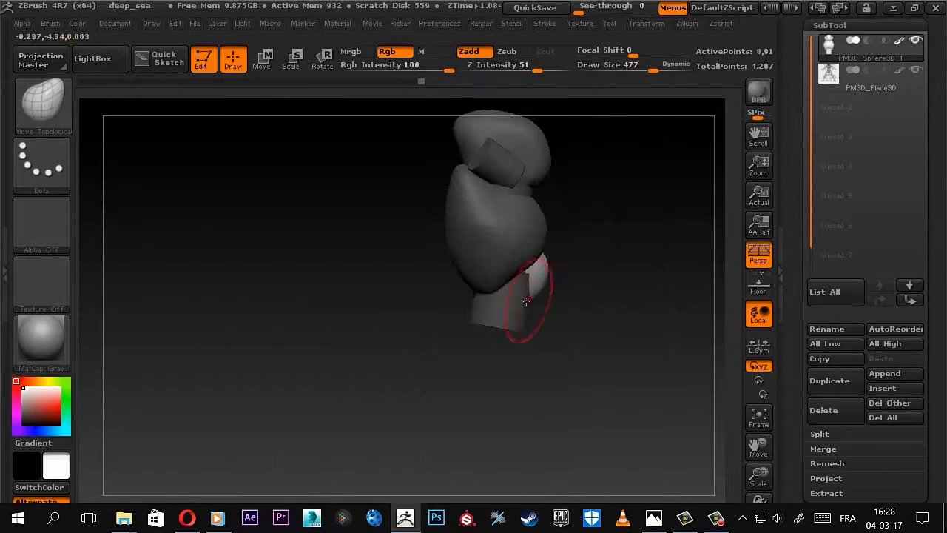
left_click_drag(545, 261, 510, 274, "shift")
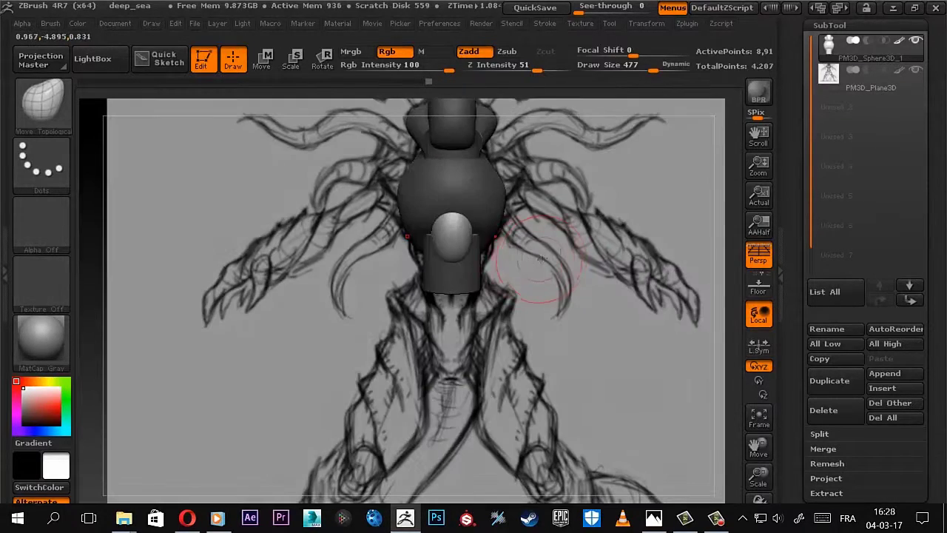
Clear the mask and save the project, confirming the overwrite
key("b")
key("s")
key("t")
left_click_drag(638, 111, 644, 117, "ctrl")
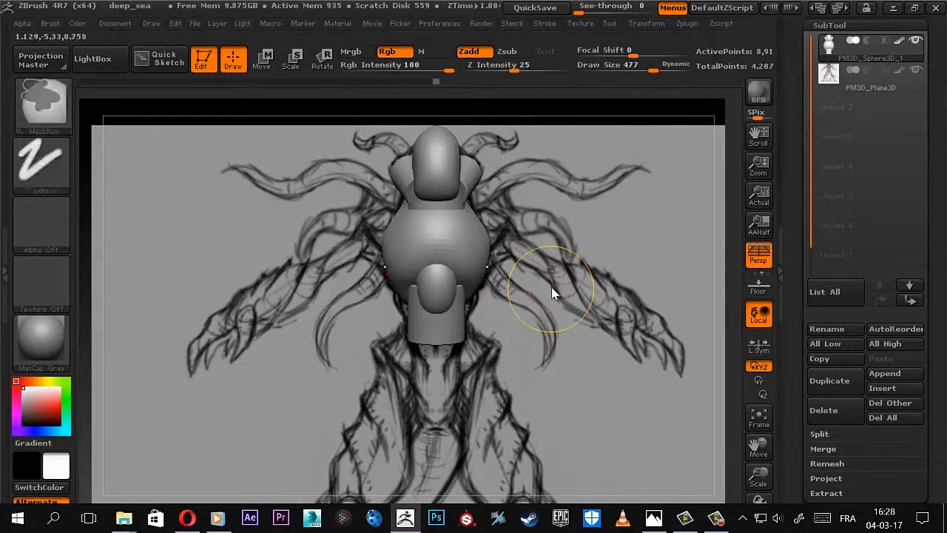
key("ctrl+s")
key("Return")
left_click(533, 268)
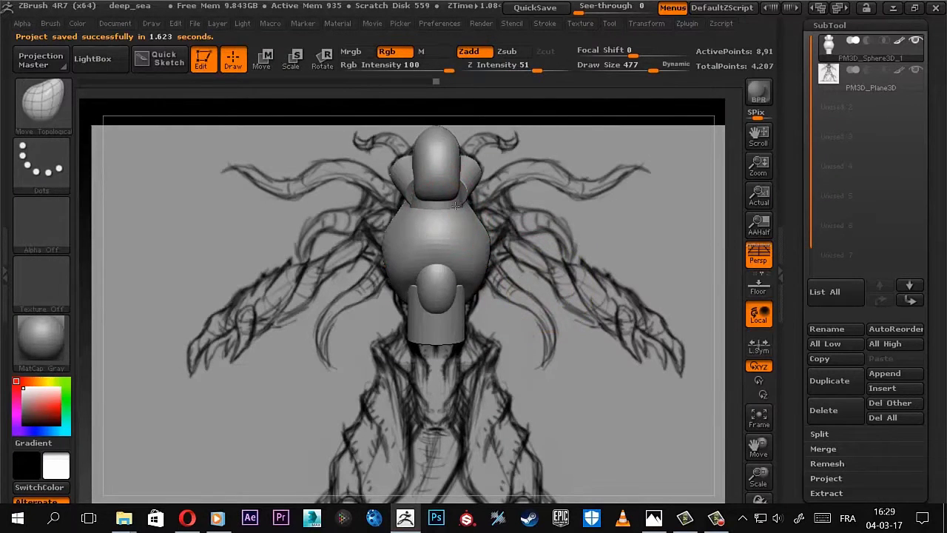
Choose the InsertHCylinder brush for the upper torso
left_click_drag(455, 205, 497, 259)
key("b")
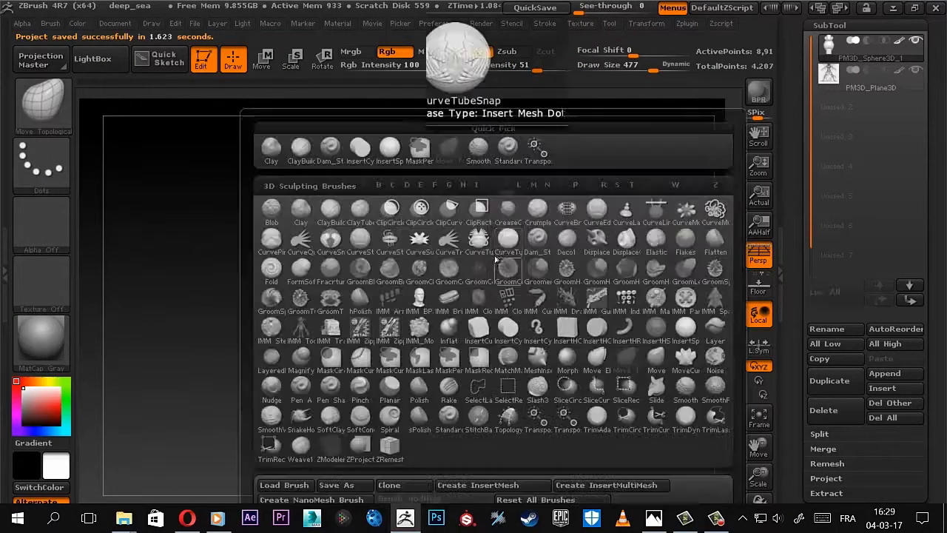
key("i")
left_click(537, 337)
mouse_move(531, 241)
left_mouse_down()
mouse_move(525, 231)
mouse_move(545, 211)
mouse_move(503, 237)
mouse_move(598, 331)
left_mouse_up()
Rotate, scale and move the short cylinders onto the round shoulder pieces
key("r")
left_click_drag(612, 217, 640, 321)
key("e")
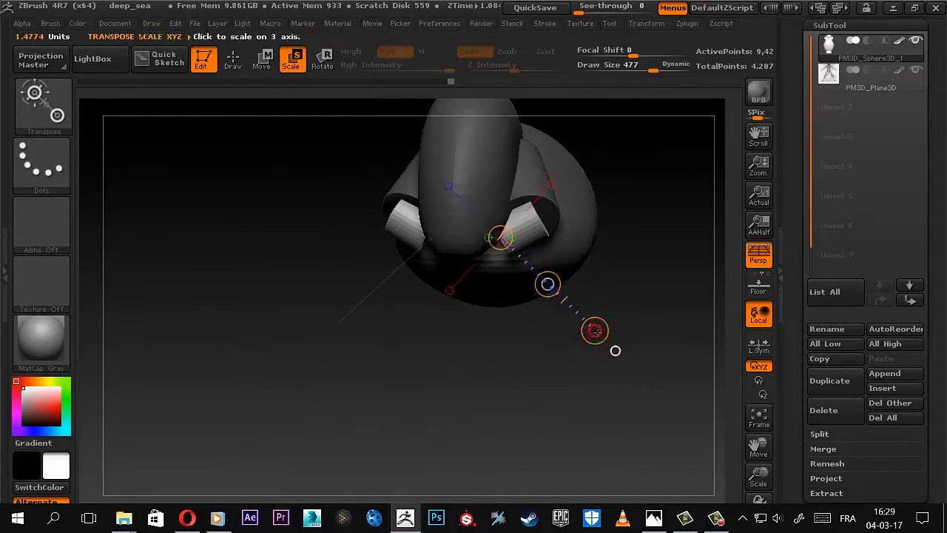
key("w")
left_click_drag(580, 326, 518, 319)
mouse_move(525, 173)
left_mouse_down()
mouse_move(651, 254)
mouse_move(666, 215)
mouse_move(522, 343)
mouse_move(613, 296)
mouse_move(658, 364)
mouse_move(626, 255)
left_mouse_up()
key("q")
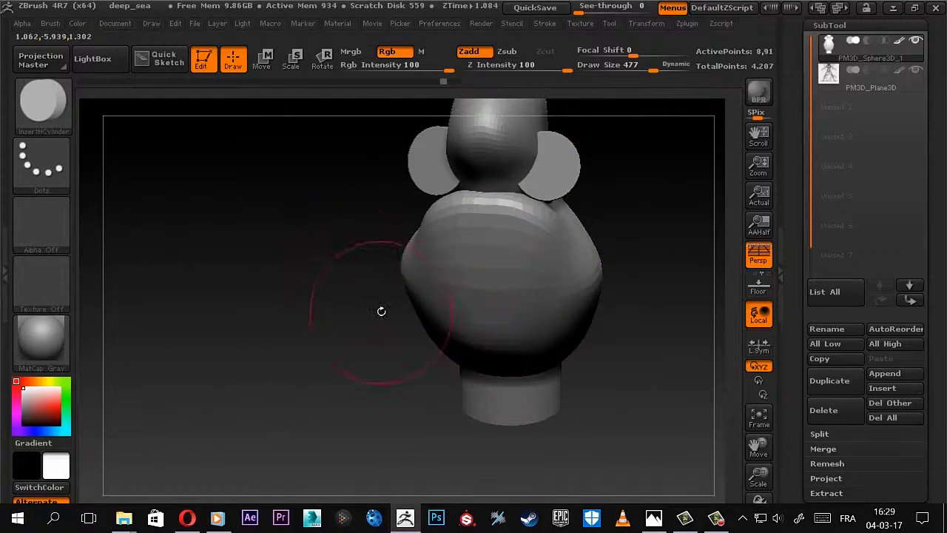
Insert a mirrored pair of InsertCylinder pieces on both shoulders
key("b")
left_click(338, 148)
mouse_move(463, 281)
left_mouse_down()
mouse_move(457, 306)
mouse_move(474, 244)
mouse_move(549, 352)
mouse_move(528, 257)
left_mouse_up()
key("r")
Push the shoulder pieces into rounded shapes with Move Topological from the front
key("q")
key("b")
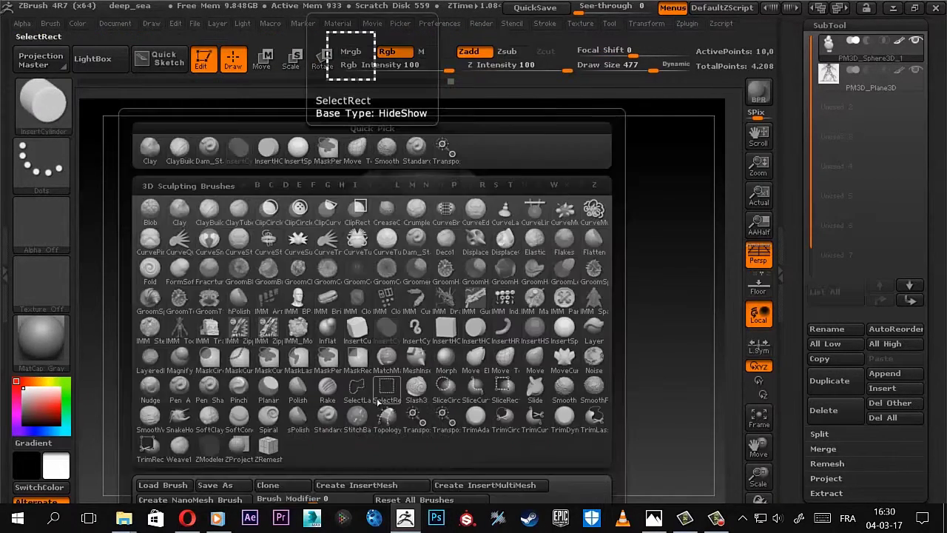
key("m")
key("t")
mouse_move(363, 383)
left_mouse_down()
mouse_move(470, 232)
mouse_move(469, 222)
mouse_move(453, 237)
mouse_move(412, 204)
mouse_move(388, 304)
mouse_move(338, 274)
mouse_move(327, 317)
mouse_move(379, 327)
mouse_move(483, 279)
left_mouse_up()
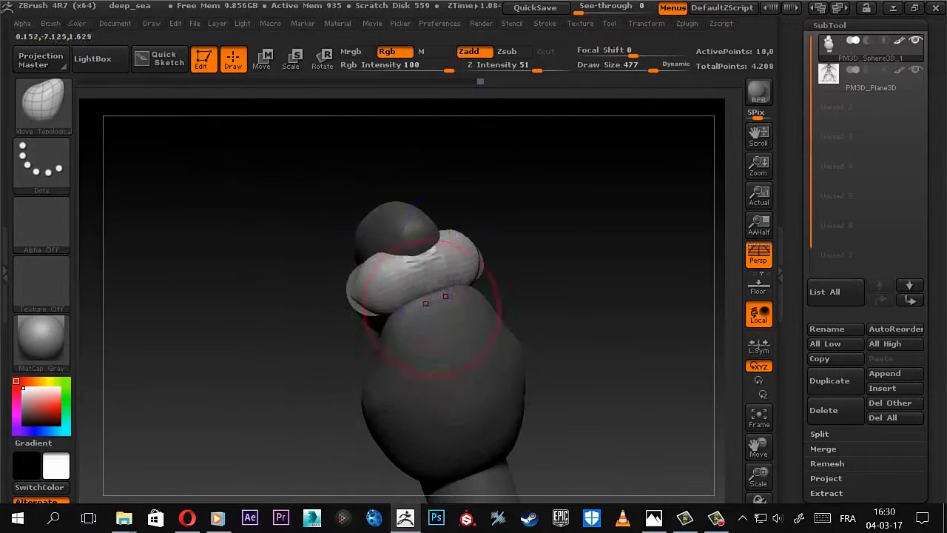
key("ctrl")
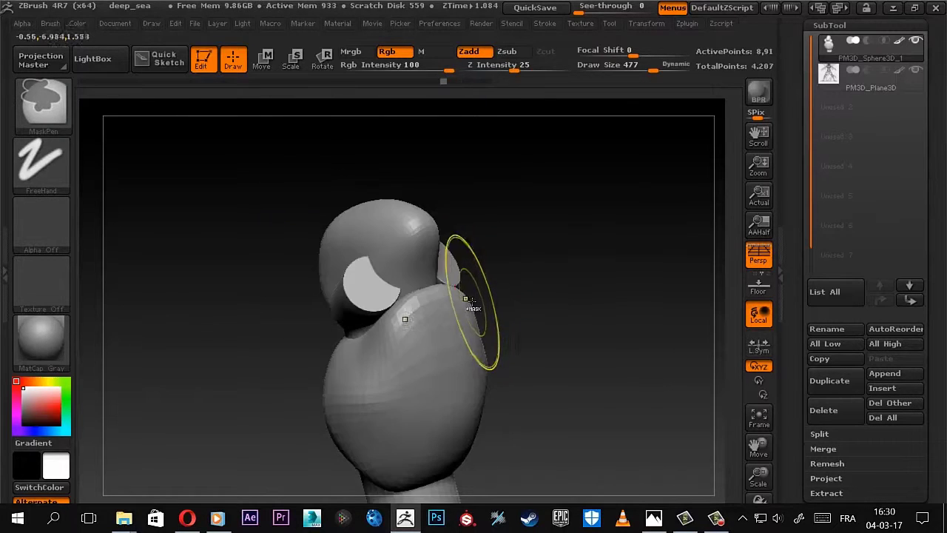
Keep reshaping with Move Topological, checking the forms from front and side views
key("b")
key("i")
key("s")
left_click_drag(545, 301, 430, 273, "shift")
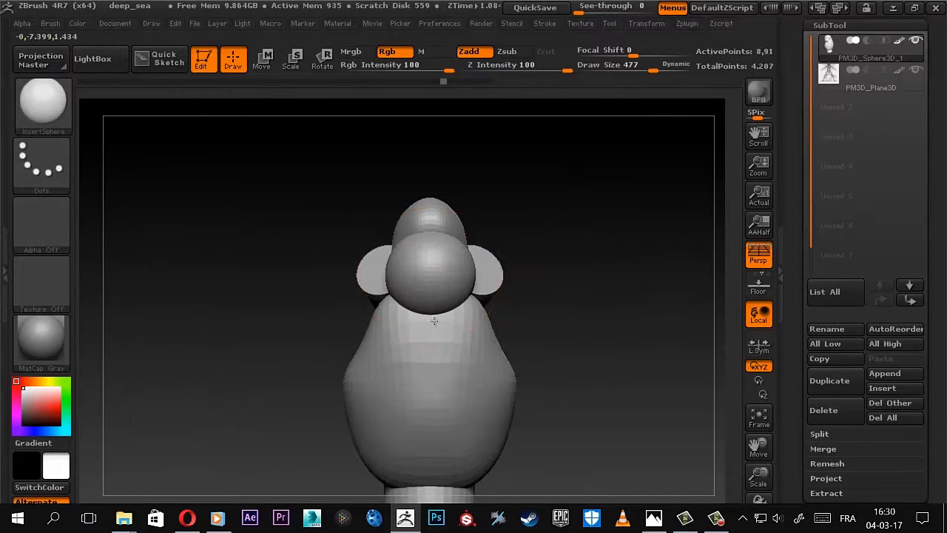
key("b")
key("m")
key("t")
mouse_move(518, 311)
left_mouse_down()
mouse_move(474, 285)
mouse_move(440, 281)
left_mouse_up()
left_click_drag(371, 273, 482, 270)
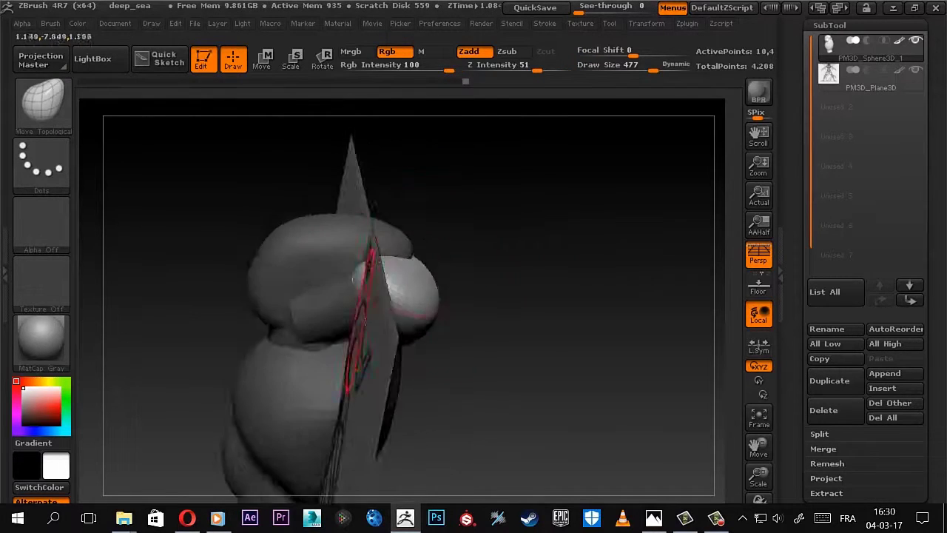
mouse_move(408, 243)
left_mouse_down()
mouse_move(433, 222)
mouse_move(560, 275)
mouse_move(508, 187)
mouse_move(560, 169)
mouse_move(581, 180)
mouse_move(622, 259)
mouse_move(455, 226)
mouse_move(481, 185)
mouse_move(488, 200)
mouse_move(468, 209)
mouse_move(496, 197)
mouse_move(424, 289)
mouse_move(454, 296)
mouse_move(506, 250)
mouse_move(498, 193)
mouse_move(500, 205)
mouse_move(447, 229)
left_mouse_up()
Resize the brush and Shift-smooth the shapes into the upper torso
key("s")
key("shift")
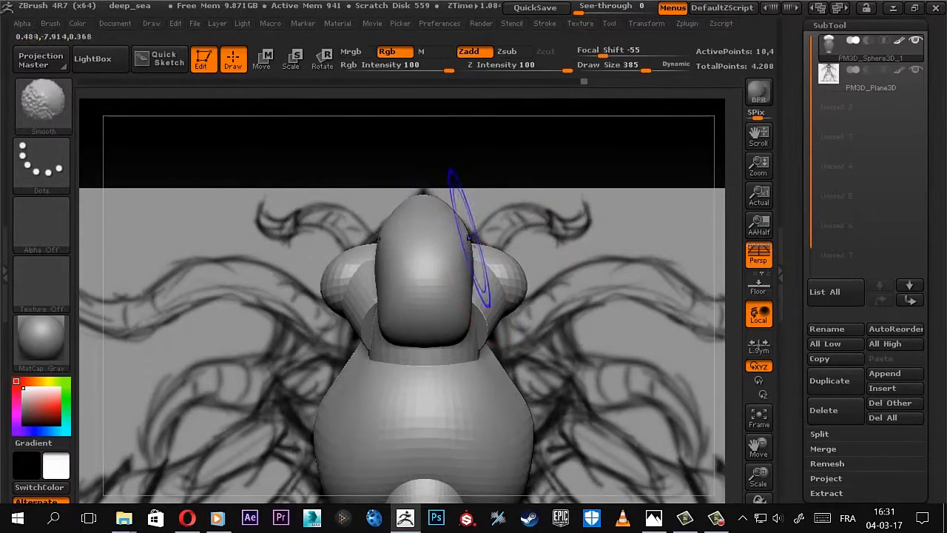
mouse_move(457, 240)
left_mouse_down()
mouse_move(508, 249)
mouse_move(409, 269)
mouse_move(461, 264)
left_mouse_up()
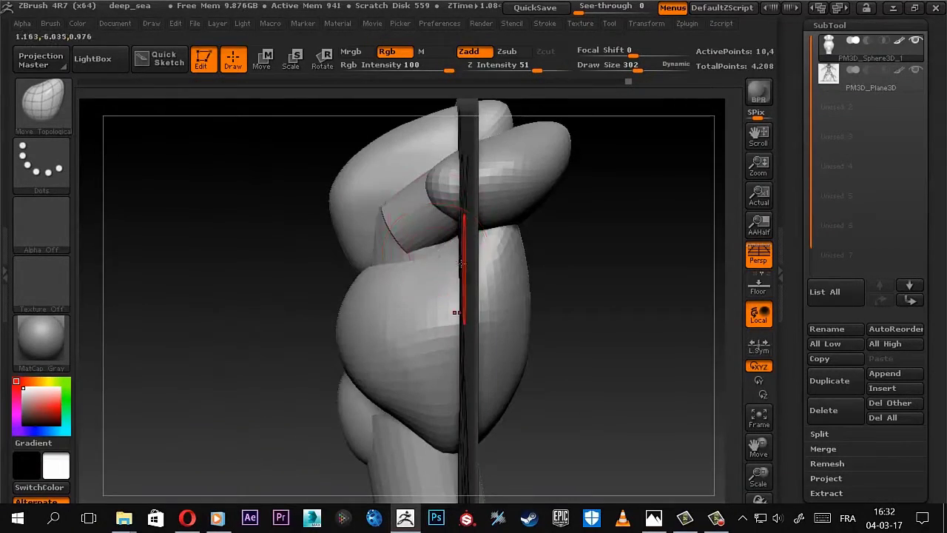
Isolate a single cylinder piece and rotate it to a new angle
left_click(418, 235, "ctrl+shift")
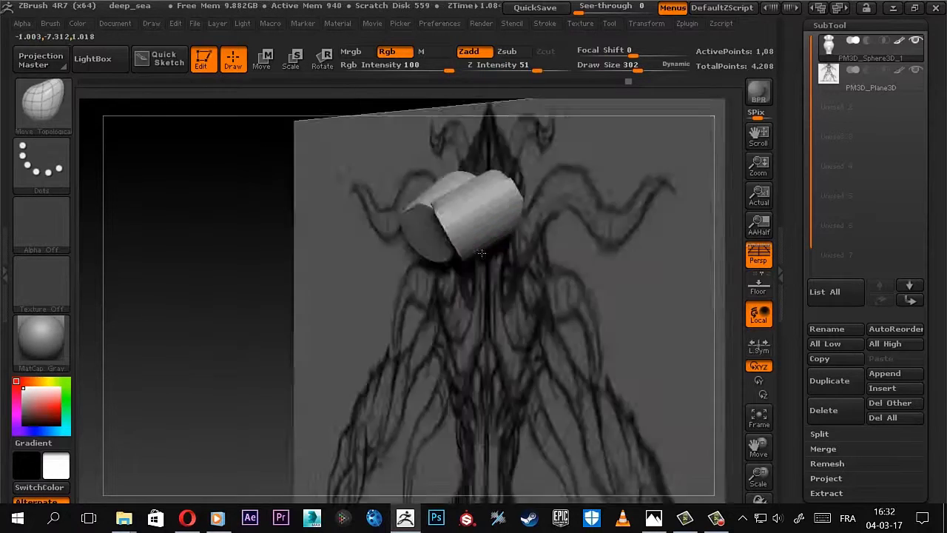
left_click_drag(518, 296, 532, 299, "shift")
key("r")
left_click_drag(497, 195, 621, 228)
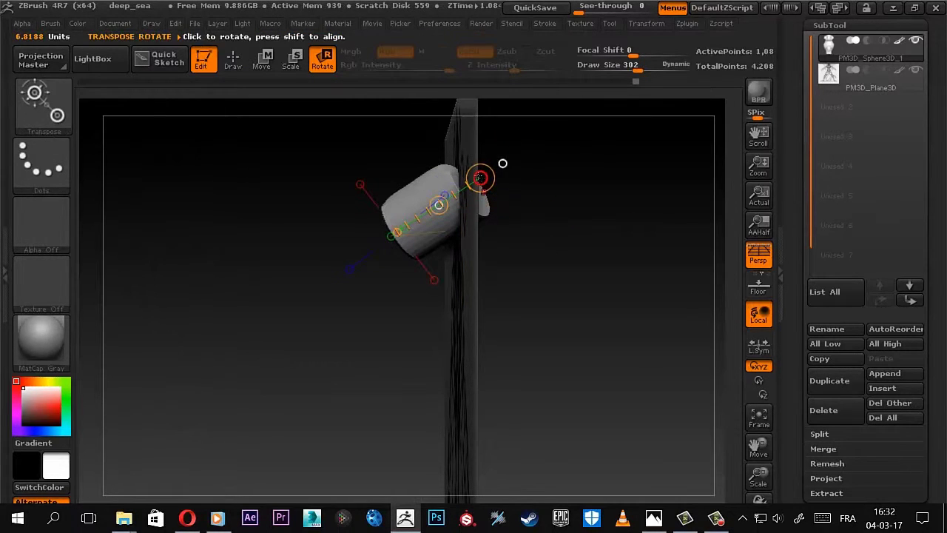
left_click(502, 163, "ctrl+shift")
mouse_move(502, 163)
left_mouse_down()
mouse_move(408, 238)
mouse_move(725, 221)
left_mouse_up()
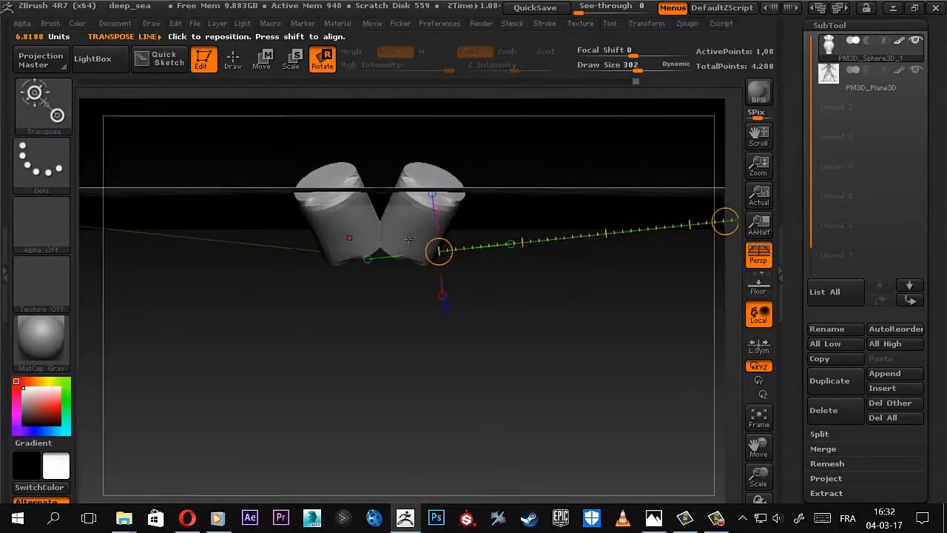
left_click_drag(522, 376, 411, 267, "shift")
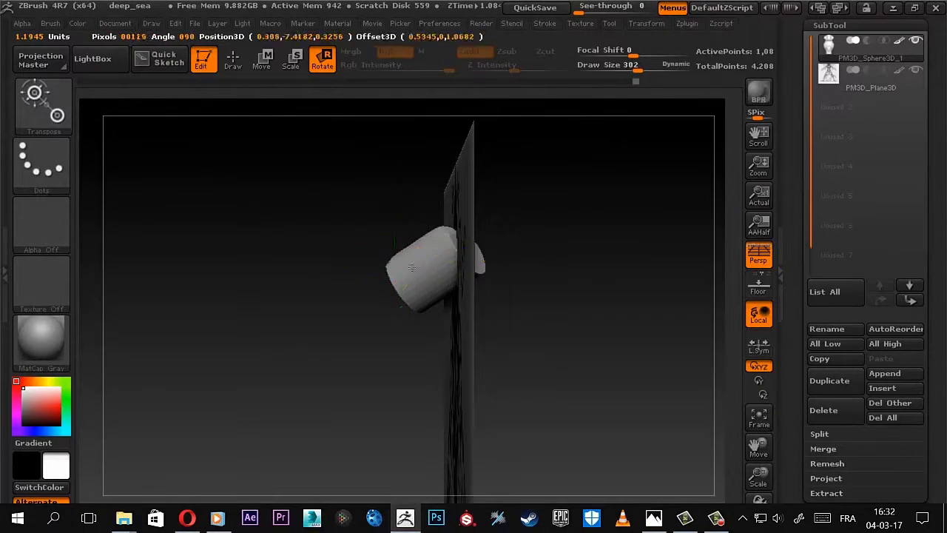
left_click_drag(515, 228, 511, 231)
Unhide all of the PM3D_Sphere3D_1 body and pull the upper shoulder up toward the collar
left_click(616, 255, "ctrl+shift")
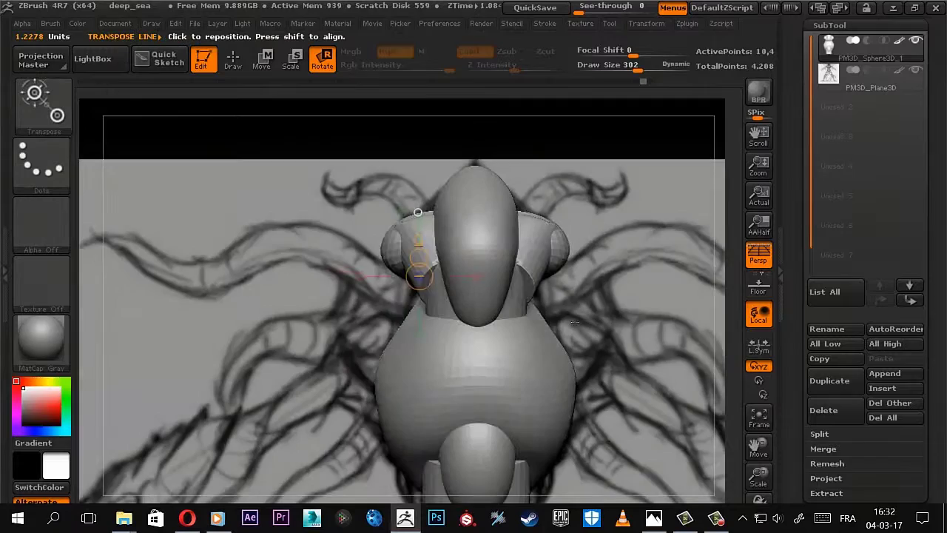
left_click_drag(510, 226, 606, 230, "alt")
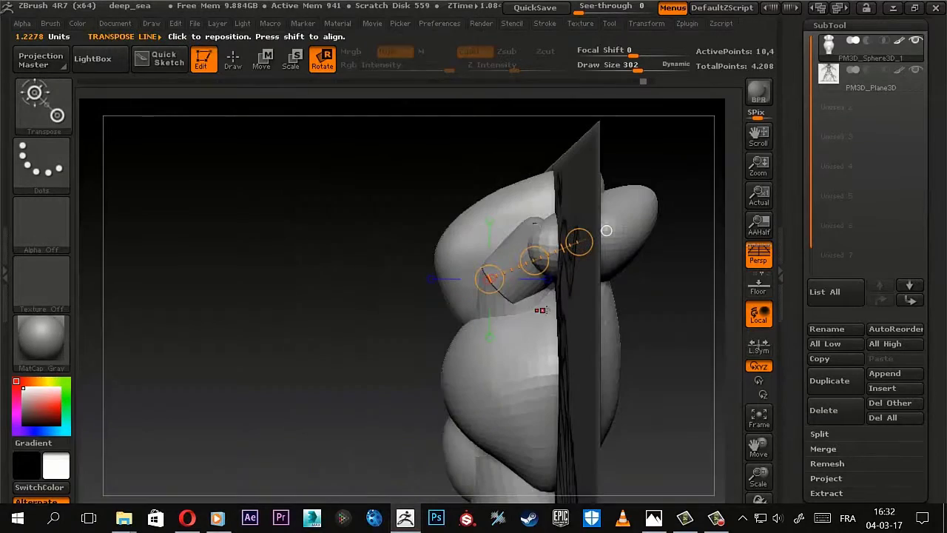
key("q")
left_click(507, 274, "ctrl+shift")
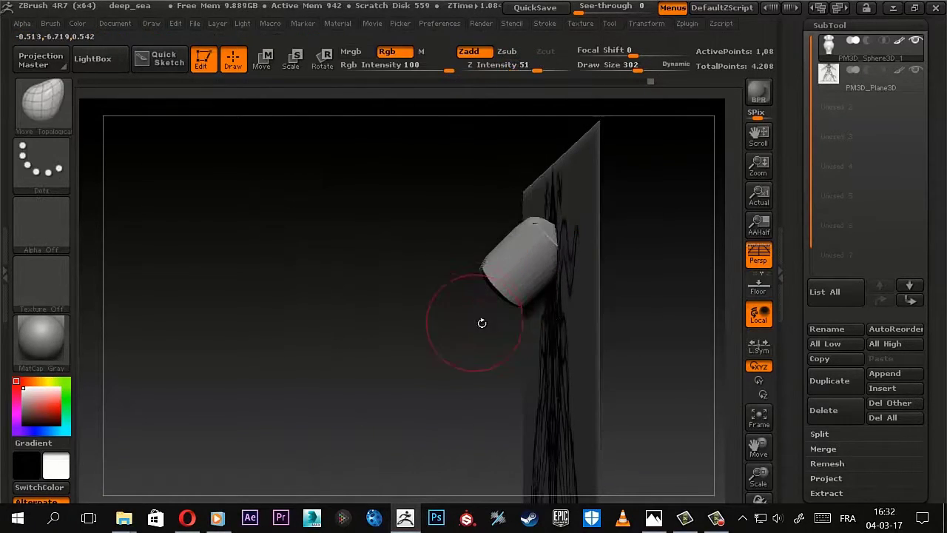
mouse_move(482, 321)
left_mouse_down()
mouse_move(524, 322)
mouse_move(536, 299)
left_mouse_up()
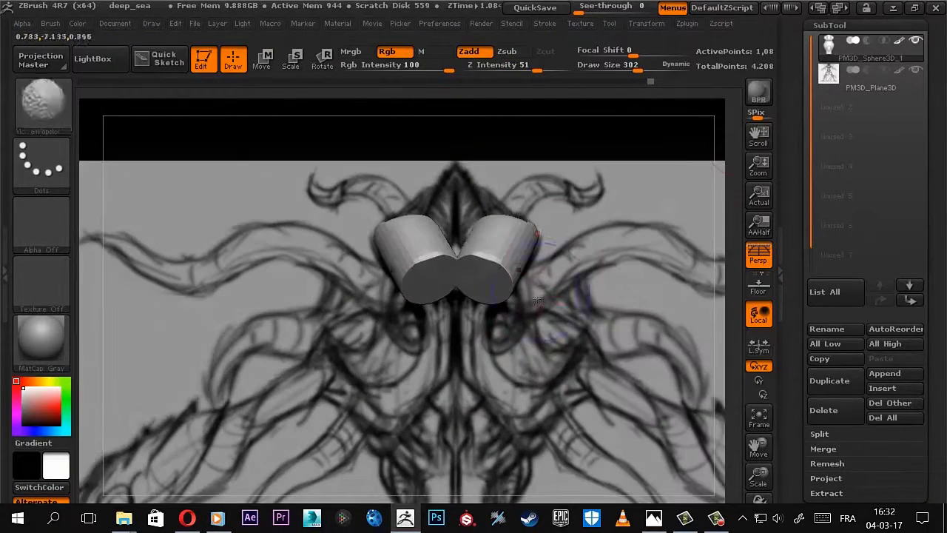
left_click(915, 70)
left_click(915, 58)
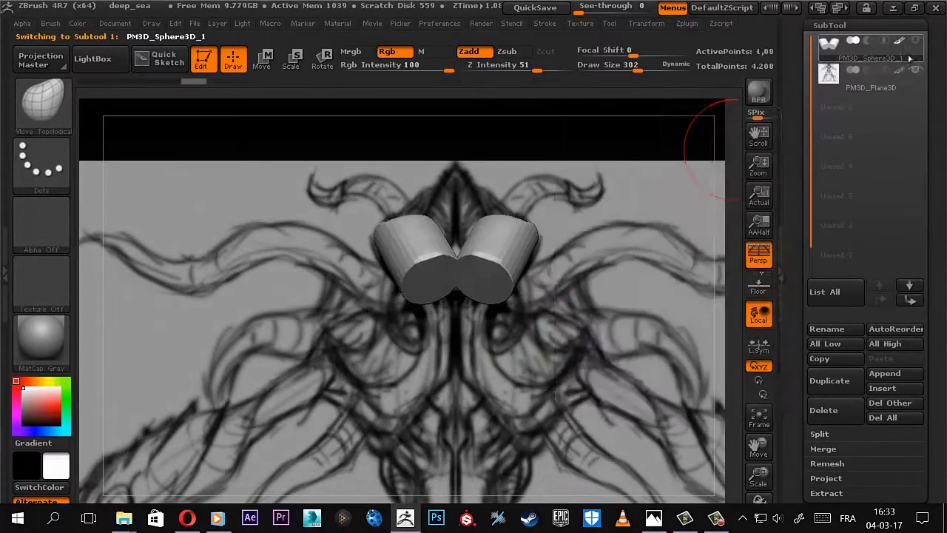
left_click(637, 153, "ctrl+shift")
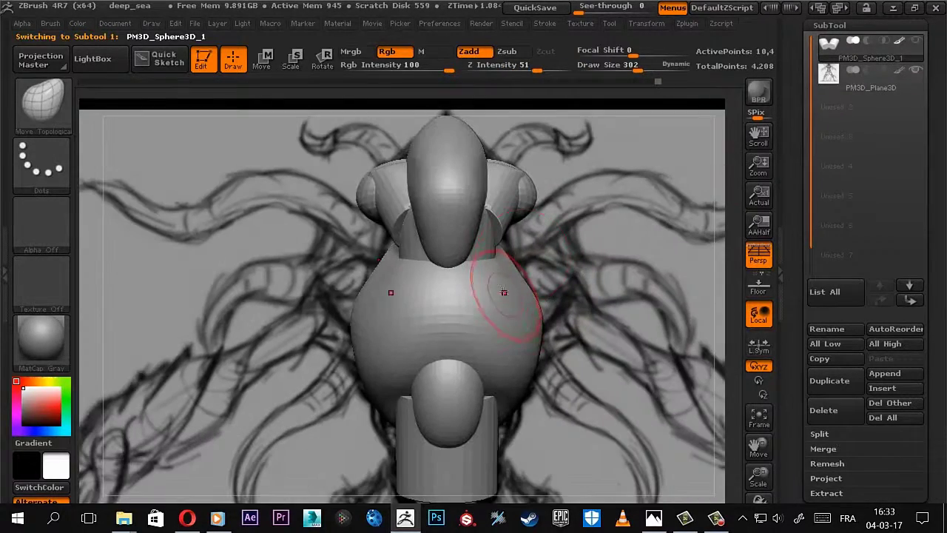
left_click_drag(515, 270, 503, 235)
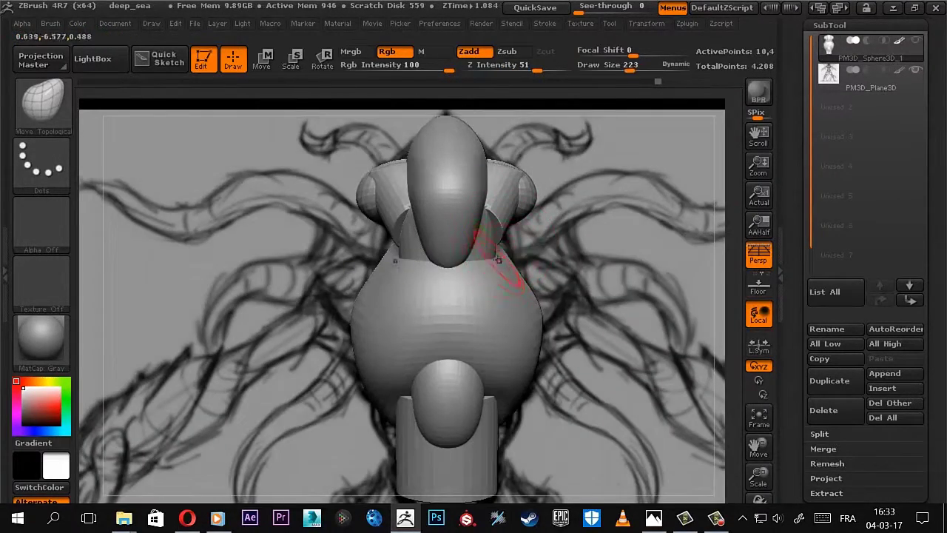
Insert a mirrored cylinder at the shoulder with InsertCylinder and rotate it into place
key("b")
left_click(509, 295)
key("b")
left_click(511, 299)
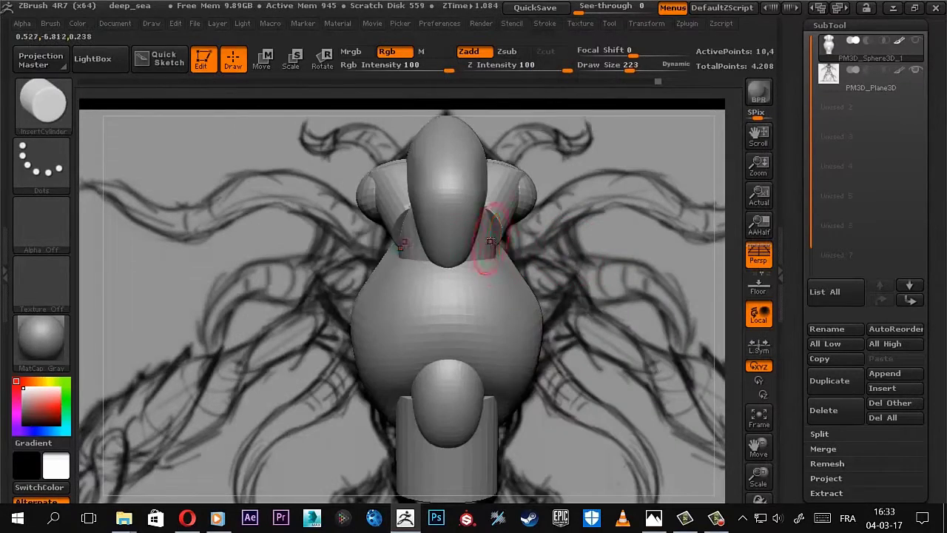
left_click_drag(487, 267, 518, 252)
key("r")
left_click_drag(602, 260, 429, 196)
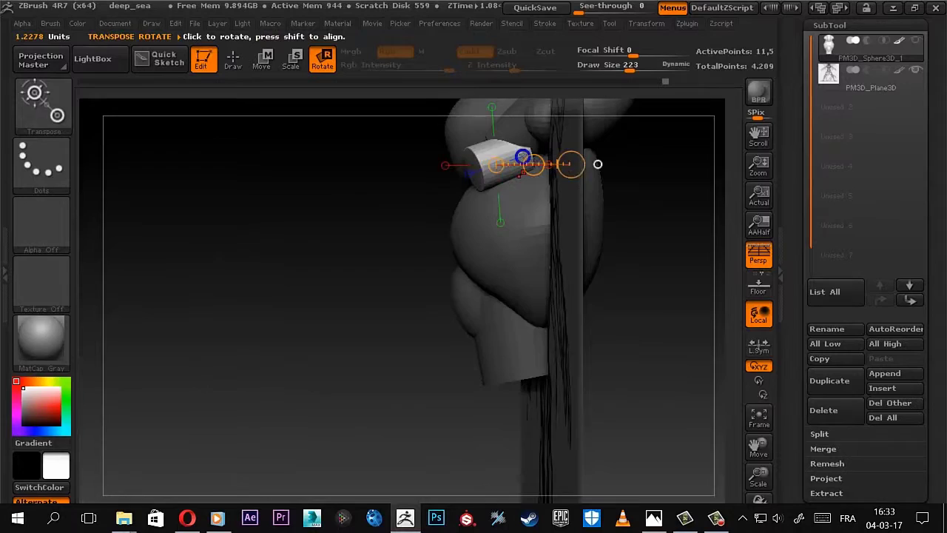
mouse_move(598, 164)
left_mouse_down()
mouse_move(555, 147)
mouse_move(517, 189)
left_mouse_up()
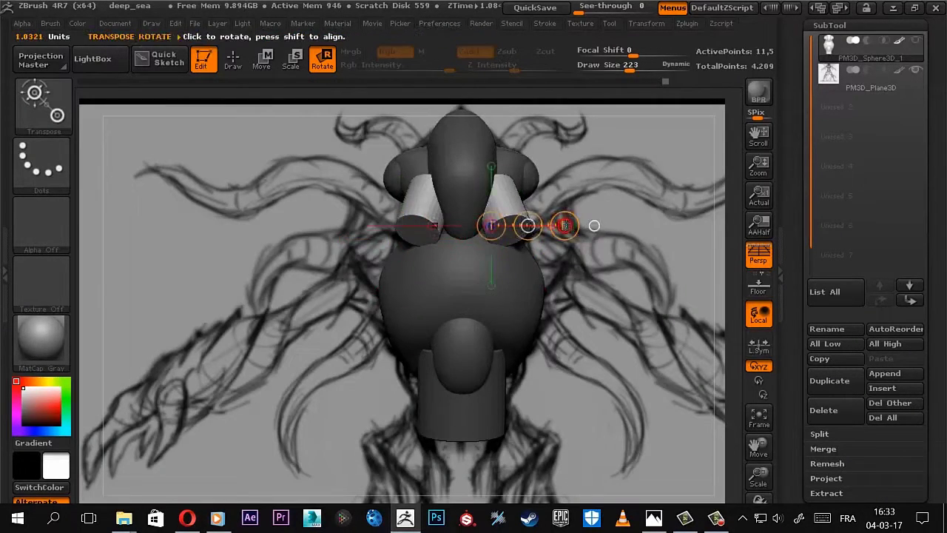
mouse_move(594, 225)
left_mouse_down()
mouse_move(605, 353)
mouse_move(515, 219)
mouse_move(498, 243)
mouse_move(540, 305)
mouse_move(542, 237)
left_mouse_up()
key("w")
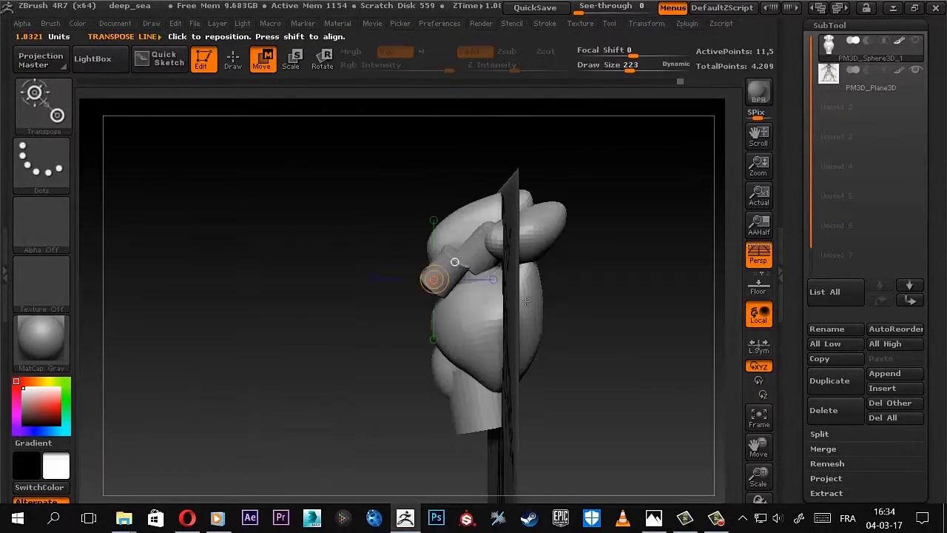
left_click_drag(542, 237, 521, 316, "shift")
Insert a second mirrored cylinder pair on the shoulders and angle it down over the body
key("q")
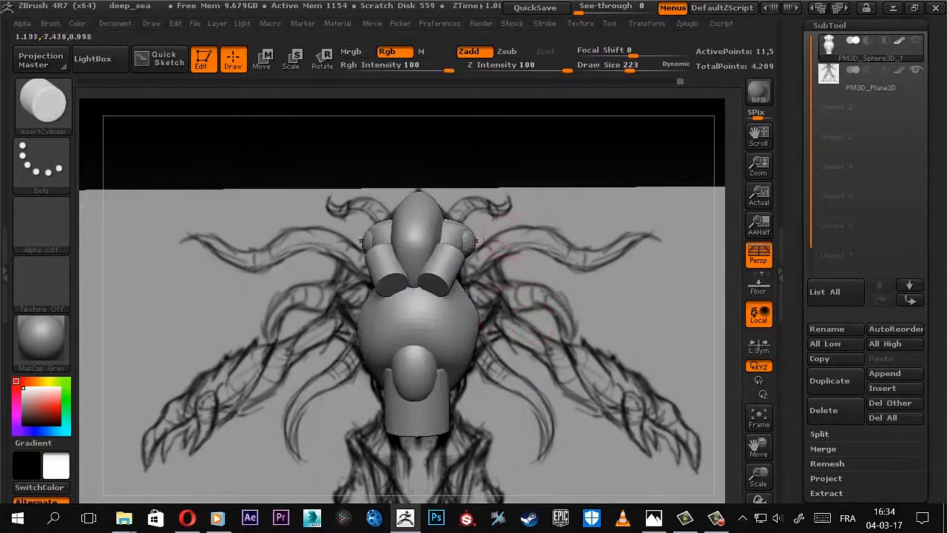
left_click_drag(452, 305, 469, 321)
key("r")
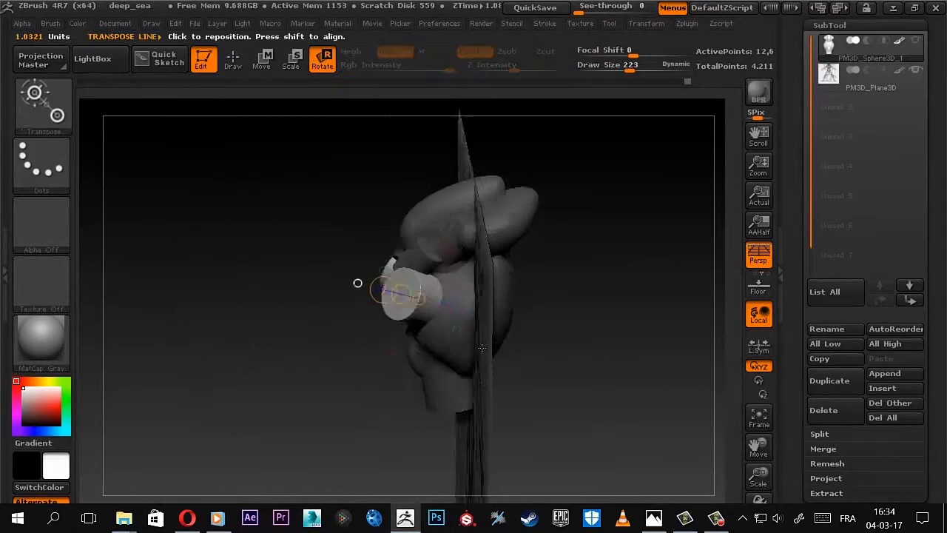
mouse_move(358, 281)
left_mouse_down()
mouse_move(367, 317)
mouse_move(462, 262)
mouse_move(533, 241)
left_mouse_up()
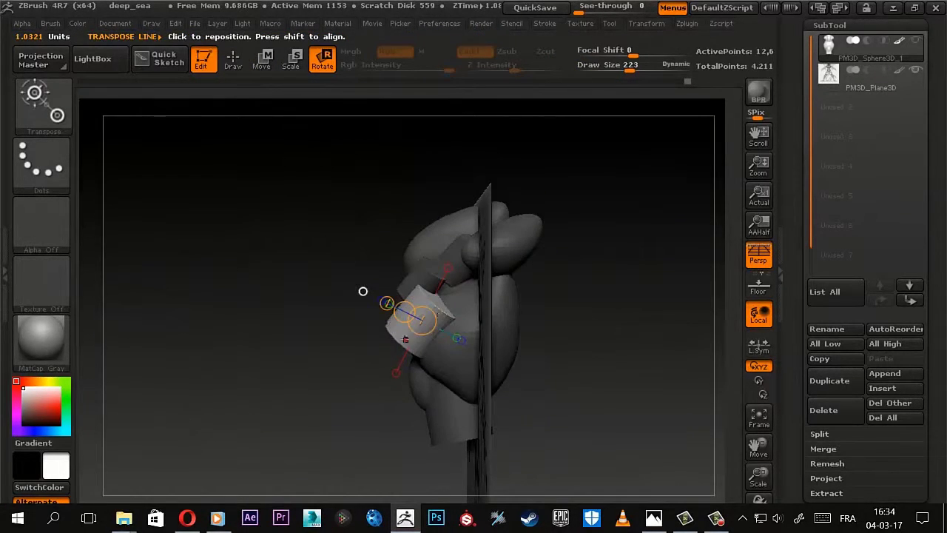
left_click_drag(468, 291, 503, 342, "shift")
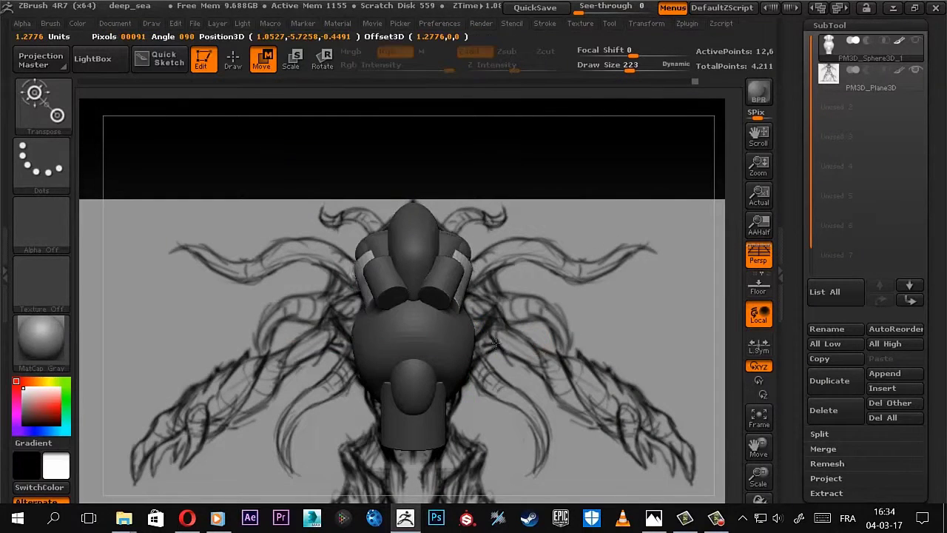
mouse_move(566, 340)
left_mouse_down()
mouse_move(498, 373)
mouse_move(389, 311)
left_mouse_up()
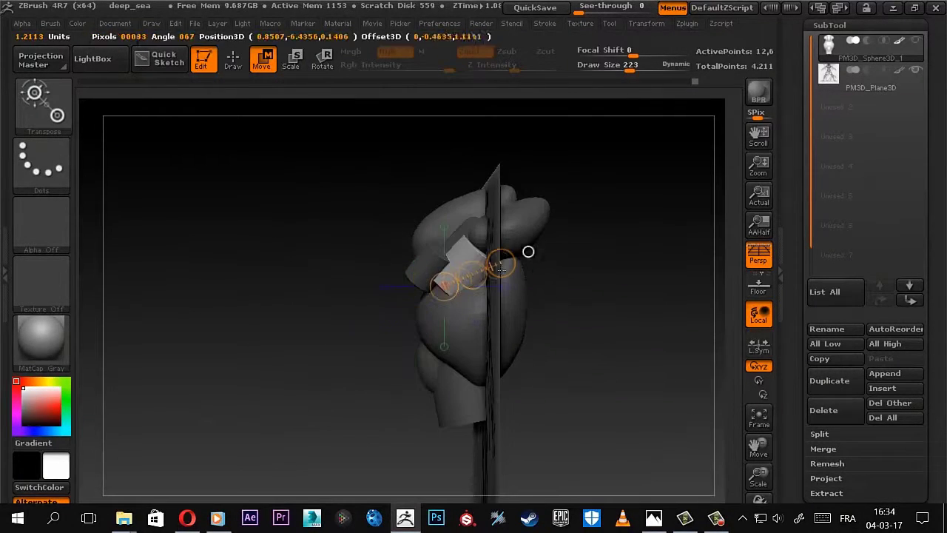
mouse_move(508, 269)
left_mouse_down("shift")
mouse_move(579, 300)
mouse_move(543, 280)
left_mouse_up("shift")
Insert a mirrored pair of spheres on the chest with InsertSphere and check them from the side
key("b")
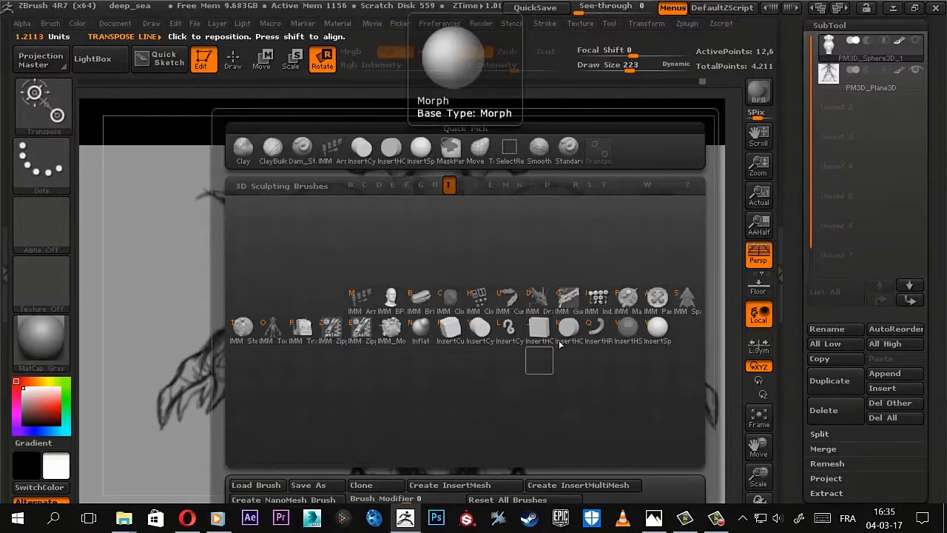
key("i")
key("s")
left_click_drag(463, 253, 465, 275)
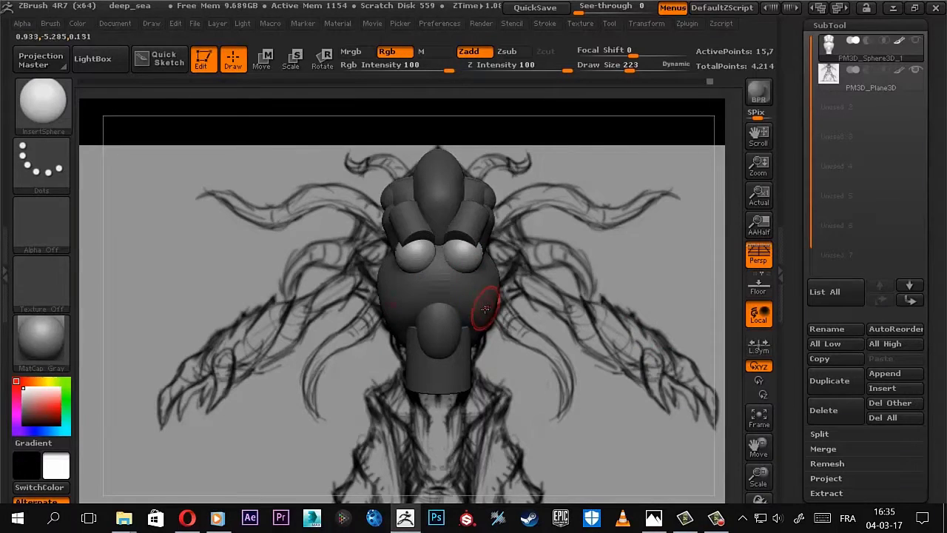
key("b")
key("m")
key("t")
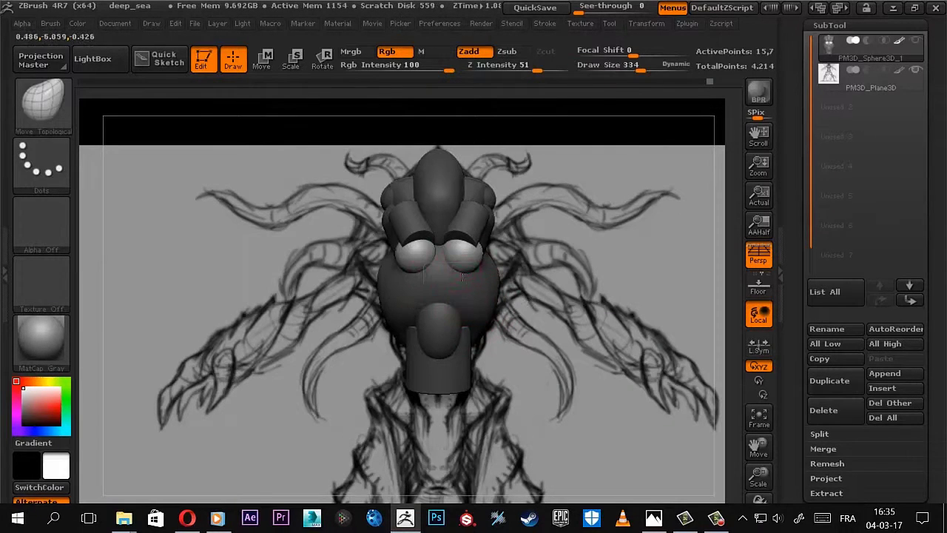
mouse_move(473, 256)
left_mouse_down()
mouse_move(427, 246)
mouse_move(412, 303)
mouse_move(389, 241)
left_mouse_up()
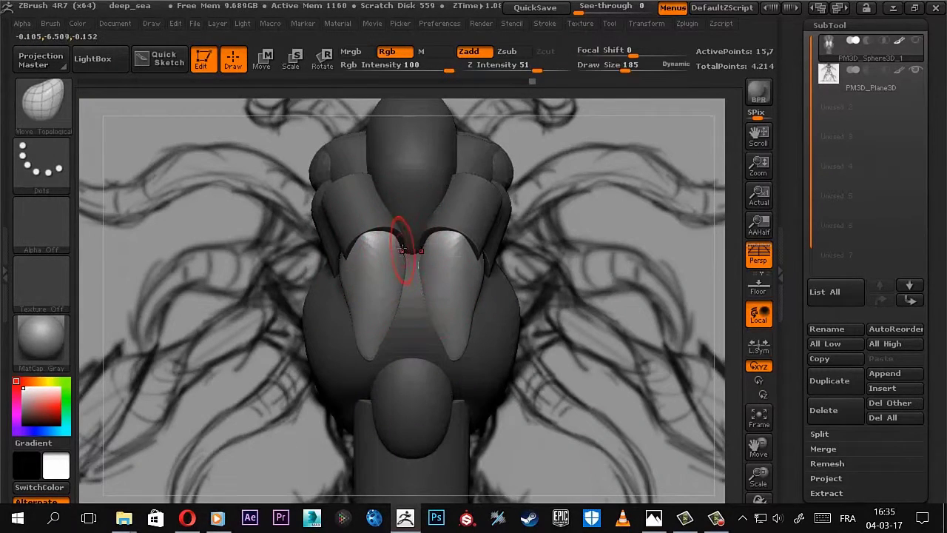
left_click_drag(345, 249, 364, 298)
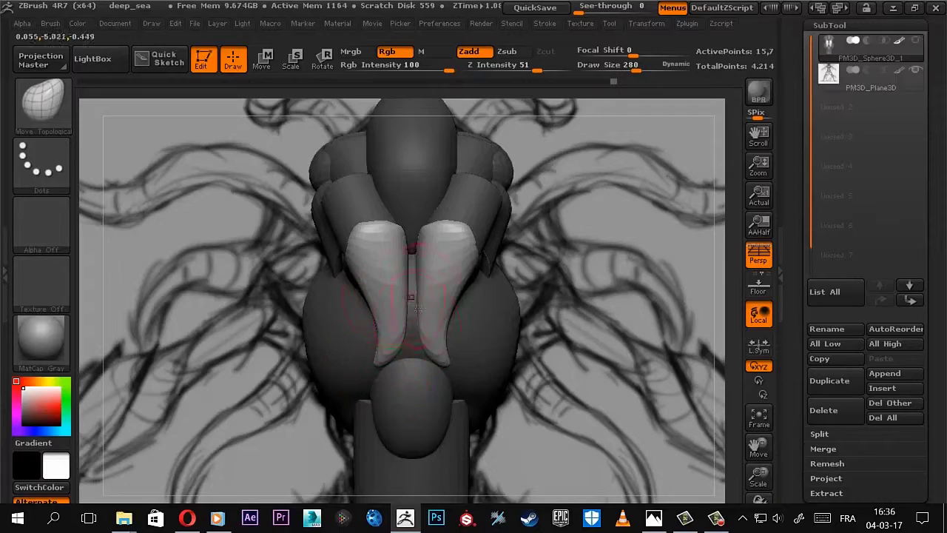
Pinch the inner edges of the forearms together with the Pinch brush
key("b")
key("p")
key("i")
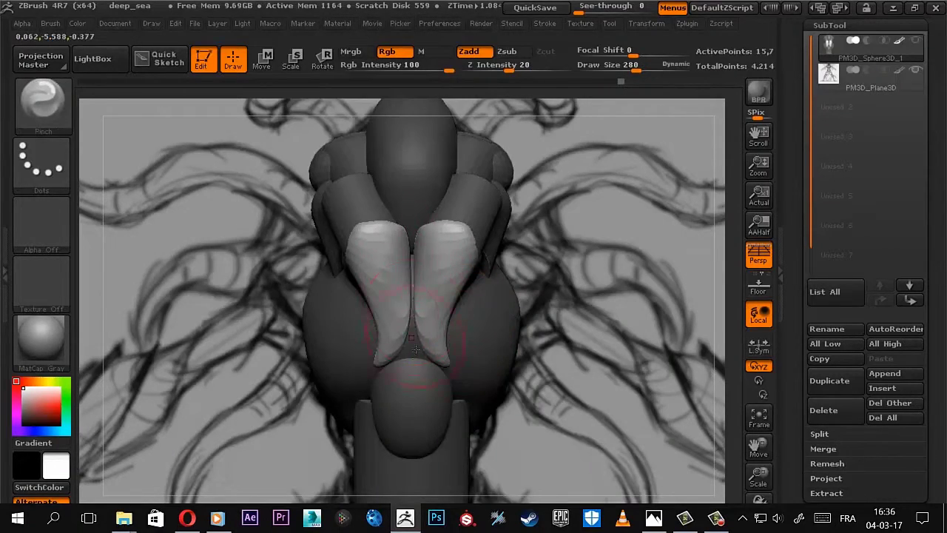
mouse_move(415, 349)
left_mouse_down()
mouse_move(443, 287)
mouse_move(434, 381)
mouse_move(469, 345)
mouse_move(307, 344)
left_mouse_up()
Switch back to Move Topological and frame the model and reference plane from above
key("b")
key("m")
key("t")
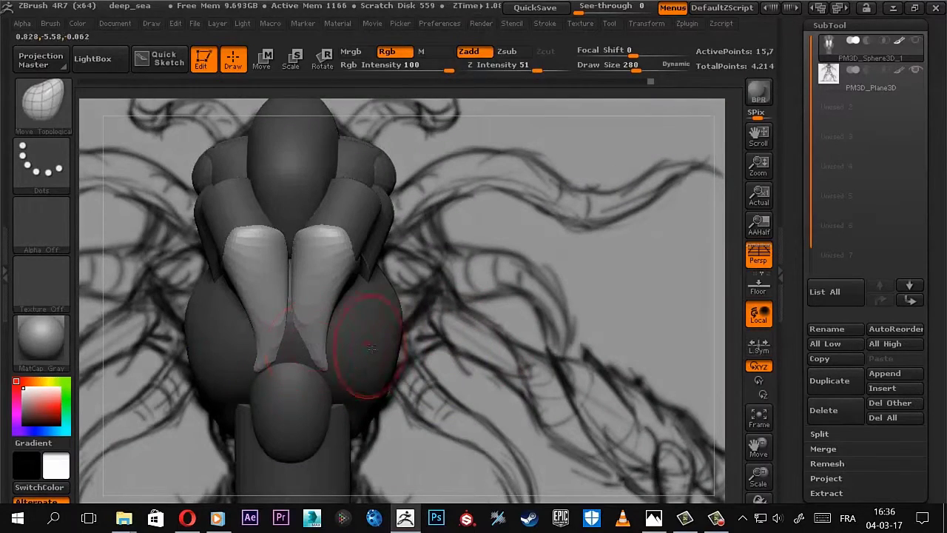
key("f")
scroll(411, 257, "up", 5)
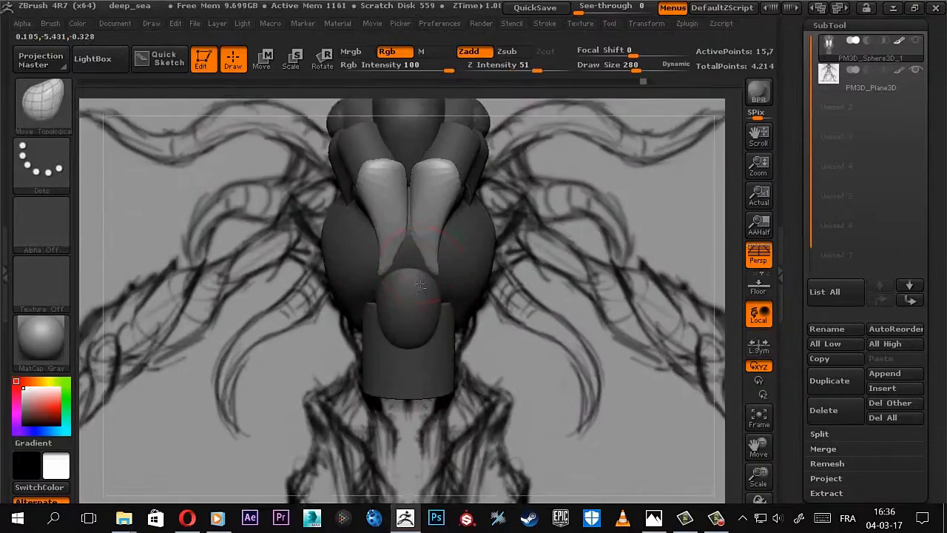
scroll(410, 257, "up", 2)
left_click_drag(413, 216, 503, 173)
key("f")
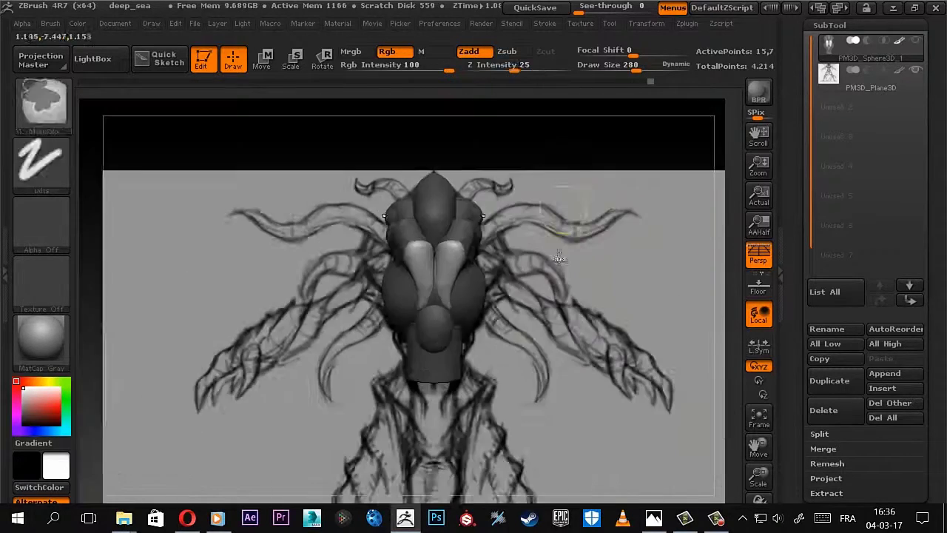
left_click_drag(608, 245, 473, 325)
scroll(466, 338, "up", 3)
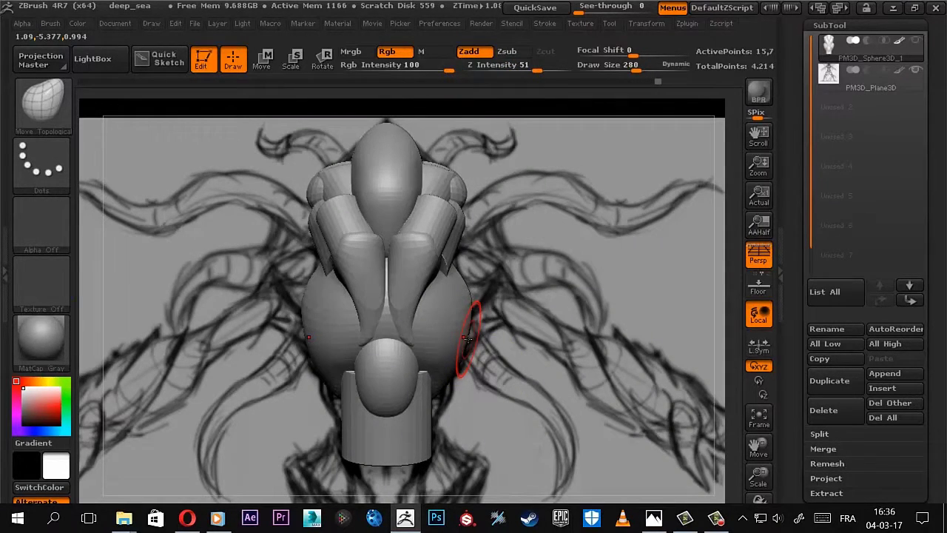
Try inserting mirrored cylinders beside the forearms, then undo the misplaced stroke
key("b")
left_click(444, 144)
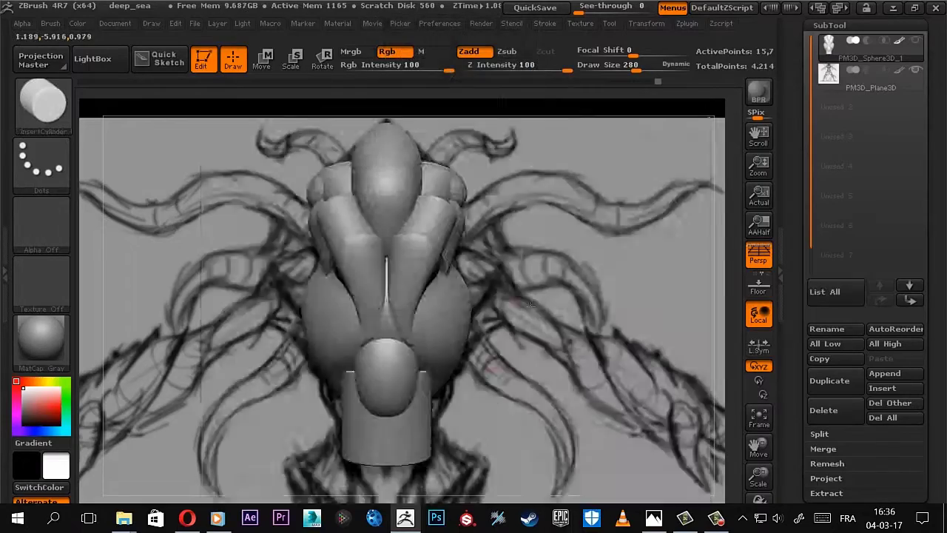
mouse_move(562, 296)
left_mouse_down()
mouse_move(397, 279)
mouse_move(484, 295)
left_mouse_up()
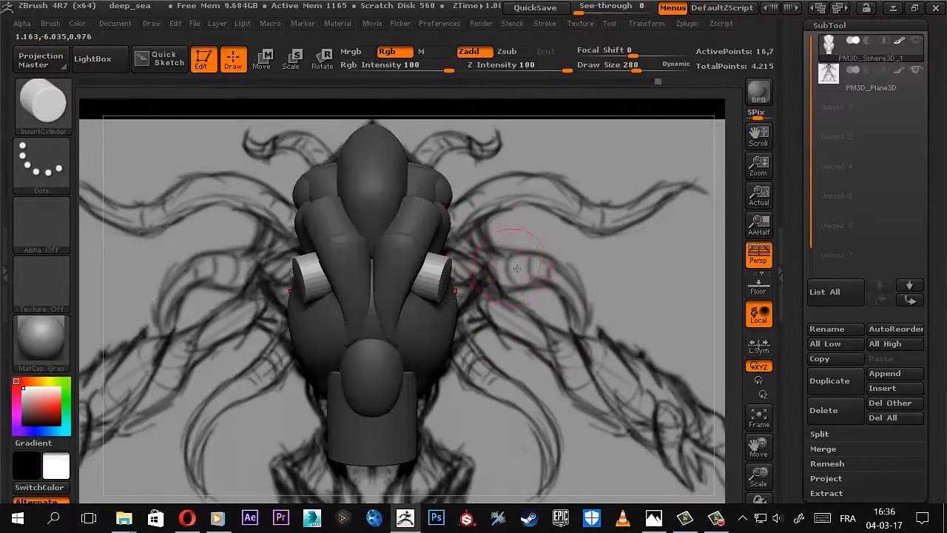
key("ctrl+z")
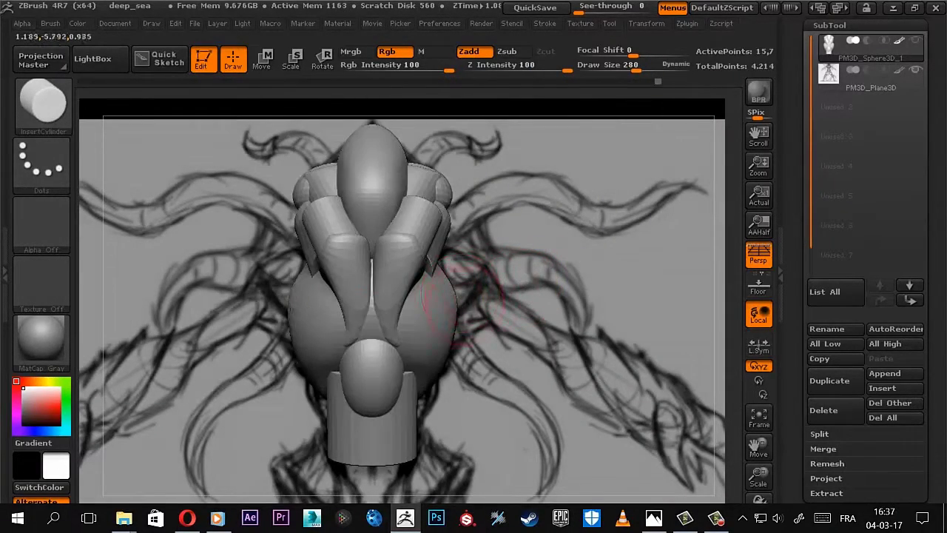
Insert mirrored InsertSphere spheres on the body's sides and draw a Move line through them
key("b")
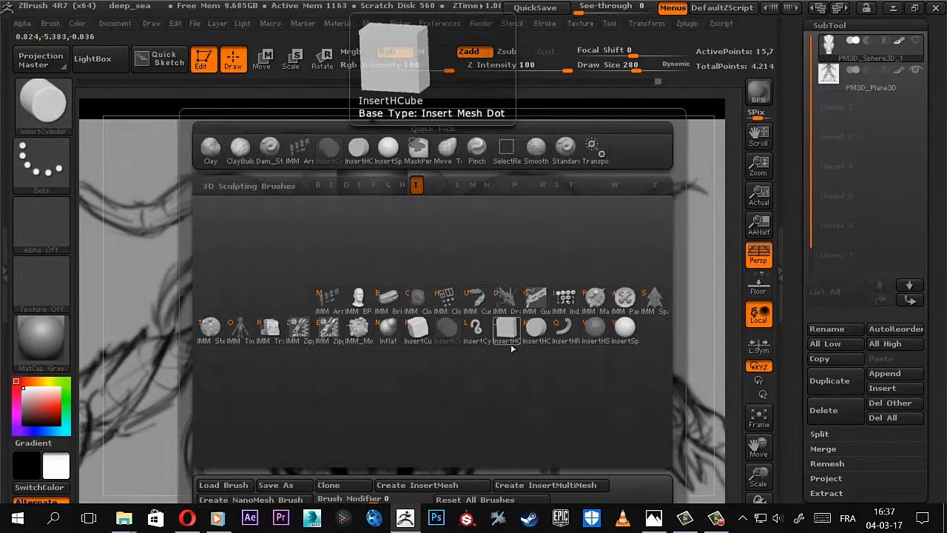
left_click(618, 342)
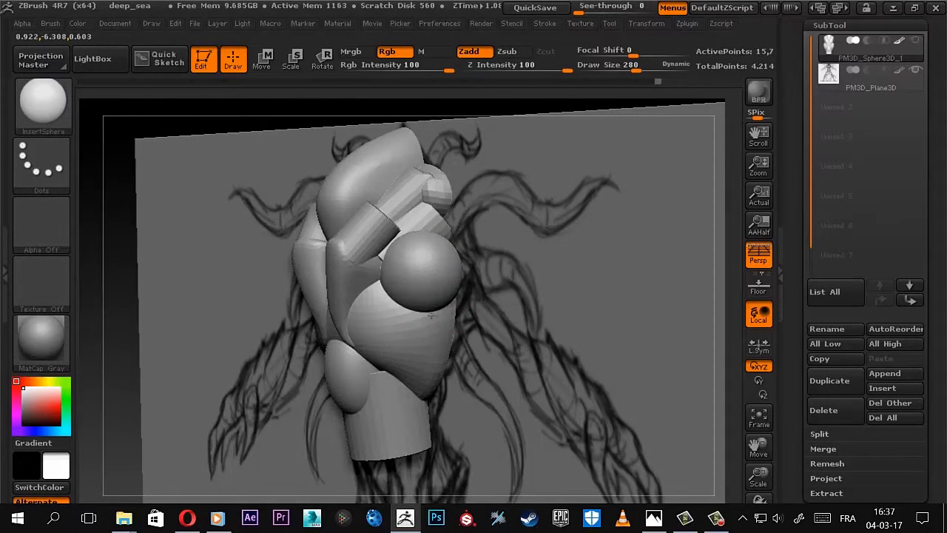
left_click_drag(431, 316, 518, 285)
key("w")
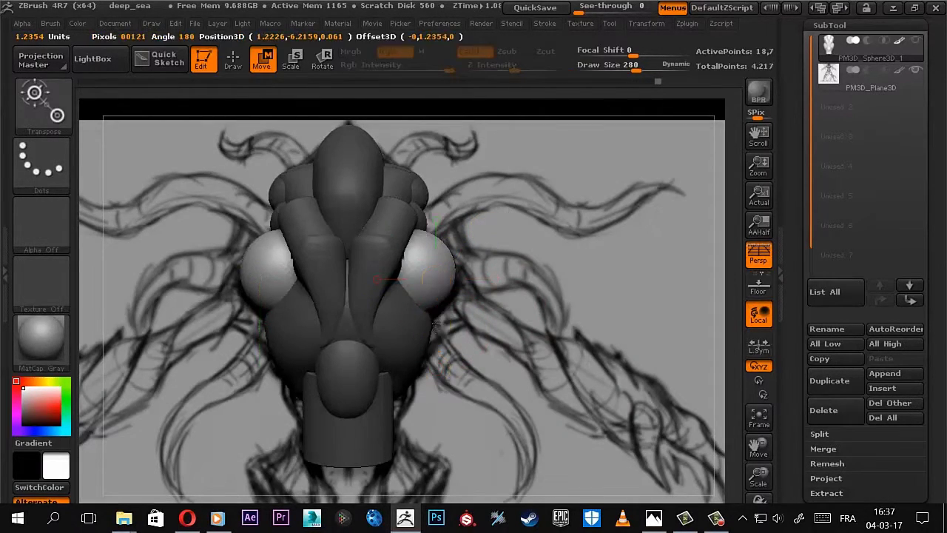
mouse_move(436, 324)
left_mouse_down()
mouse_move(434, 389)
mouse_move(459, 281)
mouse_move(493, 281)
mouse_move(482, 270)
left_mouse_up()
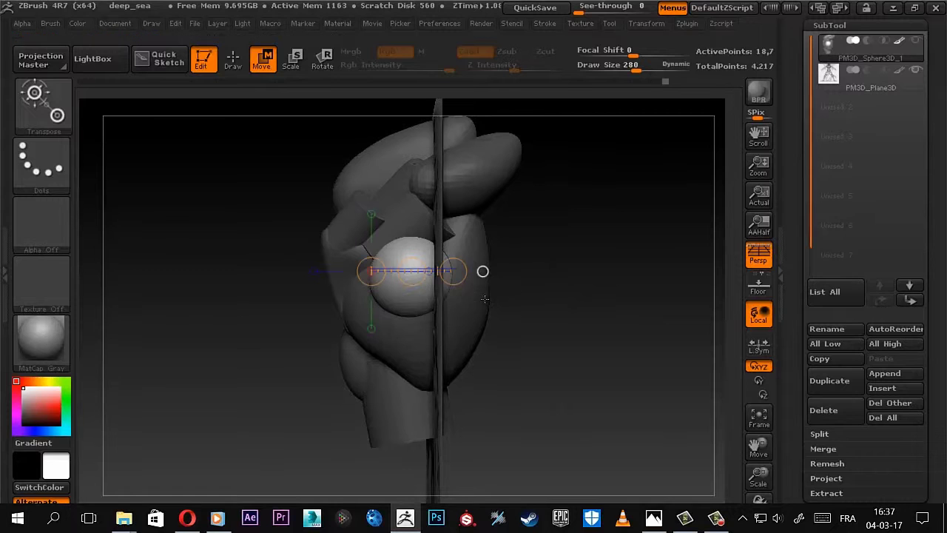
Select the Move Topological brush and hide the Plane3D reference sketch plane
key("q")
key("b")
key("m")
key("t")
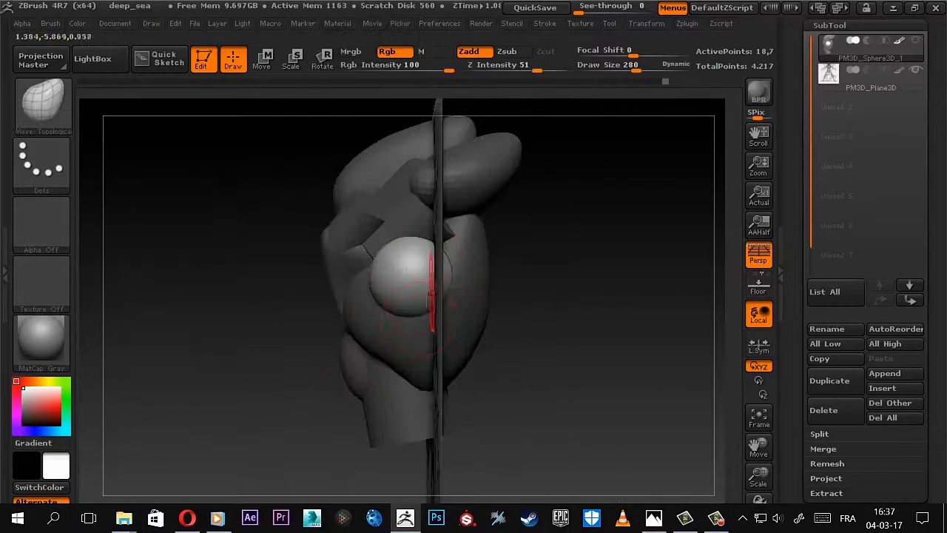
left_click(916, 69)
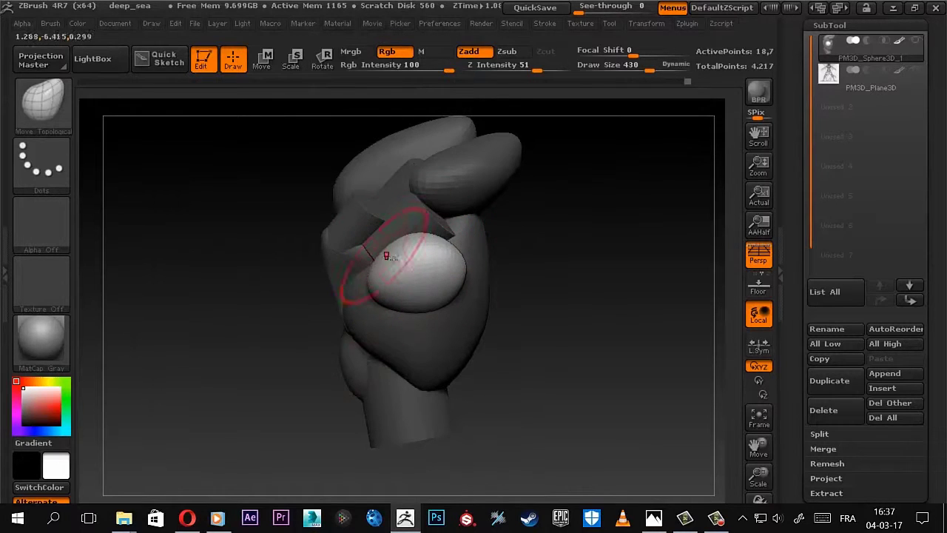
left_click_drag(385, 255, 492, 229)
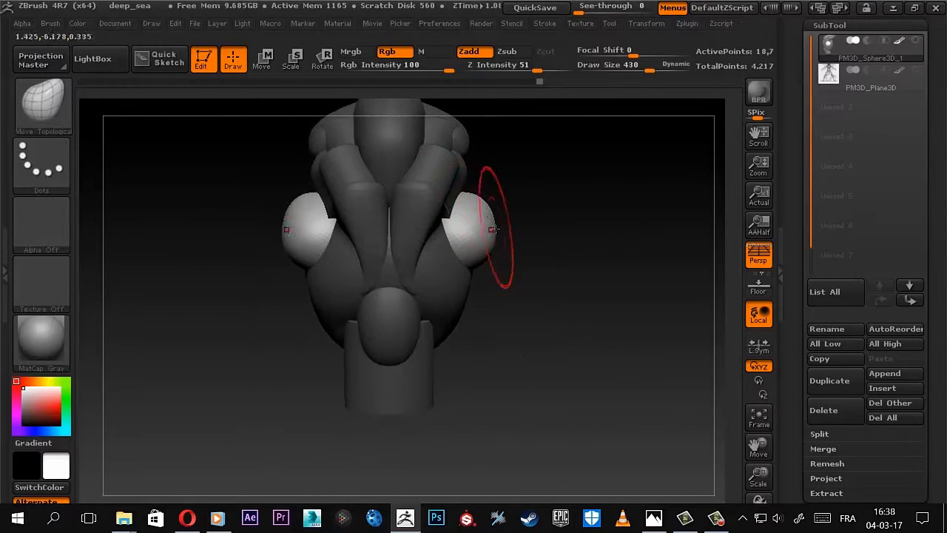
Pull the shoulder out into a curved arm, inspect it, and turn on Polyframe
mouse_move(480, 264)
left_mouse_down()
mouse_move(501, 260)
mouse_move(486, 233)
mouse_move(472, 265)
left_mouse_up()
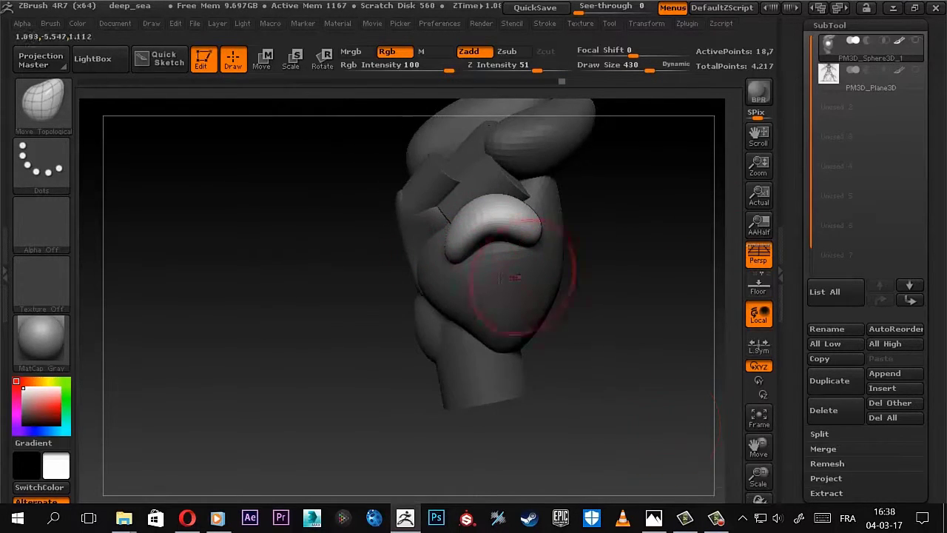
mouse_move(507, 306)
left_mouse_down()
mouse_move(482, 212)
mouse_move(518, 236)
mouse_move(536, 296)
mouse_move(560, 251)
mouse_move(497, 235)
left_mouse_up()
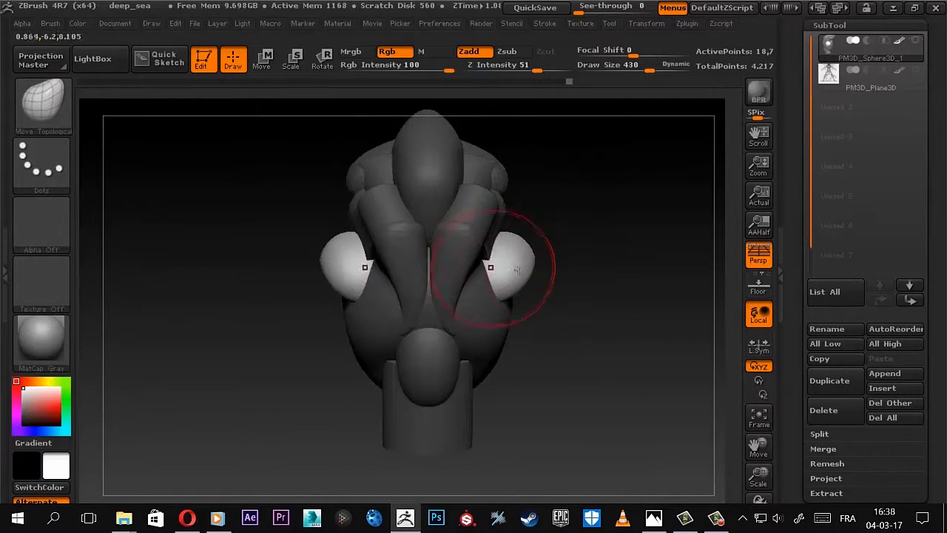
mouse_move(516, 269)
left_mouse_down()
mouse_move(562, 222)
mouse_move(585, 239)
left_mouse_up()
key("w")
left_click_drag(556, 312, 555, 390)
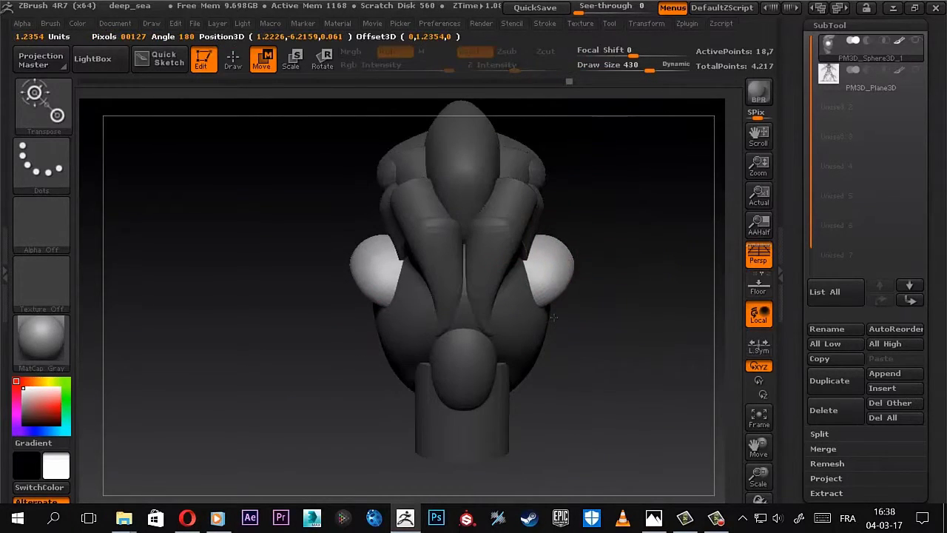
mouse_move(553, 317)
left_mouse_down()
mouse_move(517, 281)
mouse_move(547, 296)
left_mouse_up()
key("q")
mouse_move(550, 253)
left_mouse_down()
mouse_move(550, 332)
mouse_move(611, 325)
mouse_move(522, 367)
left_mouse_up()
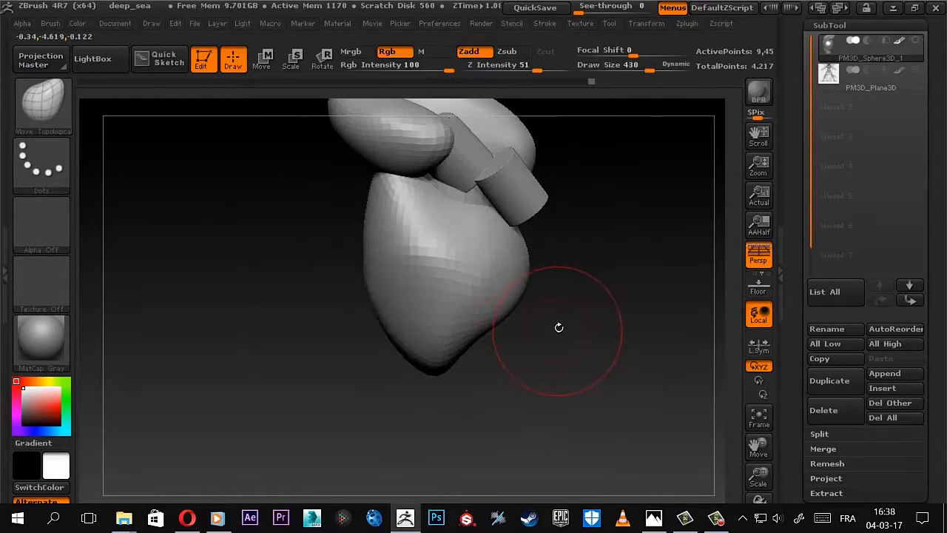
mouse_move(559, 327)
left_mouse_down()
mouse_move(594, 259)
mouse_move(570, 200)
mouse_move(560, 249)
mouse_move(632, 338)
mouse_move(630, 317)
mouse_move(511, 339)
left_mouse_up()
key("shift+f")
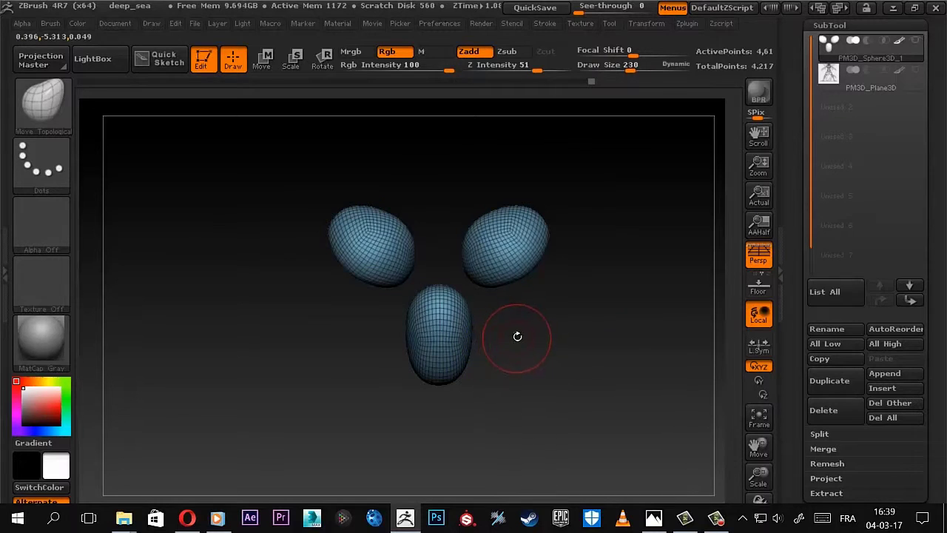
Toggle visibility of the green parts and lasso-hide the green cylinder
left_click(584, 307, "ctrl+shift")
left_click_drag(596, 321, 503, 285)
left_click(449, 261, "ctrl+shift")
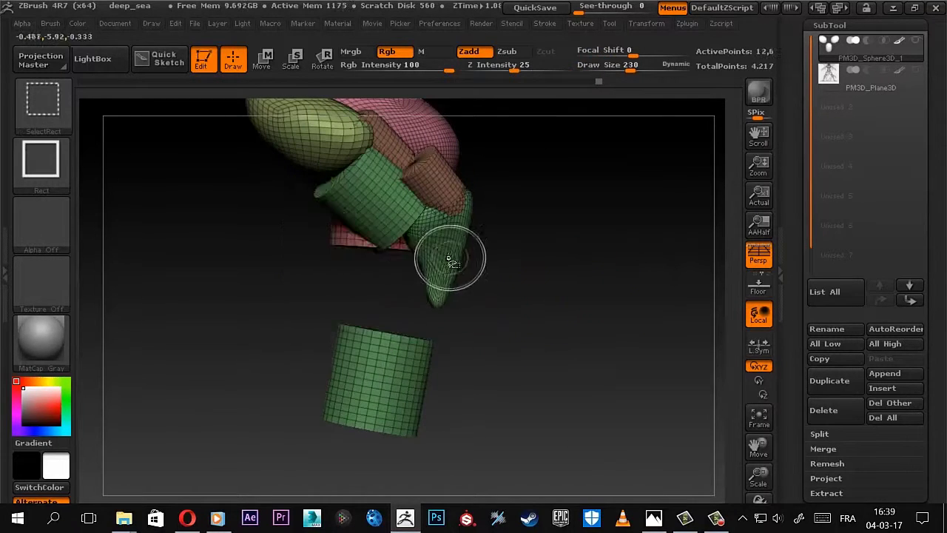
left_click(449, 260, "ctrl+alt+shift")
left_click_drag(448, 212, 490, 274)
left_click(490, 274, "ctrl+shift")
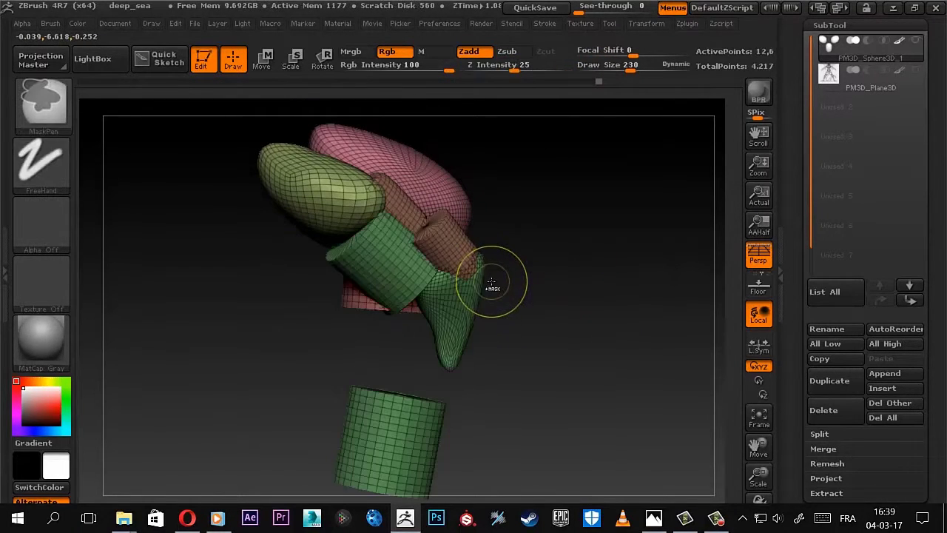
mouse_move(513, 351)
left_mouse_down()
mouse_move(517, 323)
mouse_move(456, 336)
left_mouse_up()
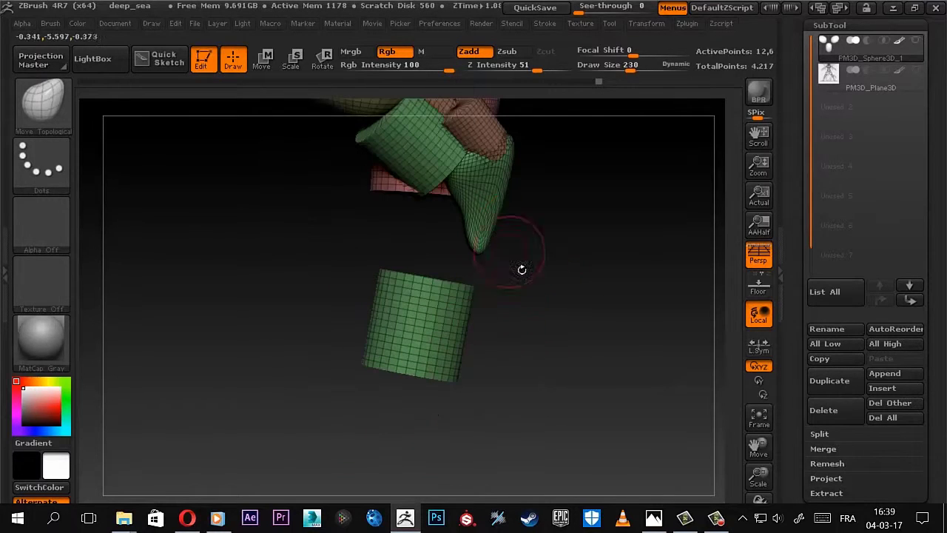
left_click(42, 104, "ctrl")
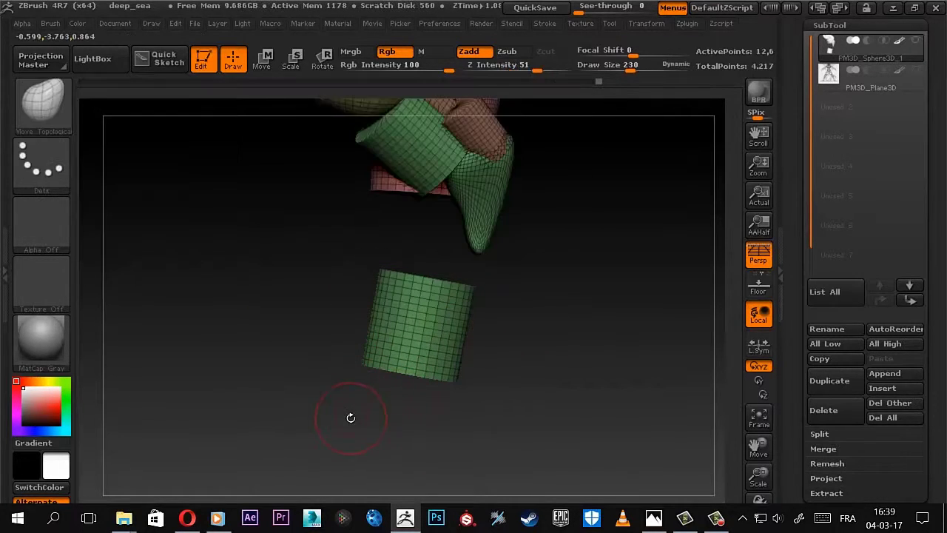
left_click_drag(504, 370, 327, 355, "ctrl+alt+shift")
left_click_drag(532, 359, 534, 345, "shift")
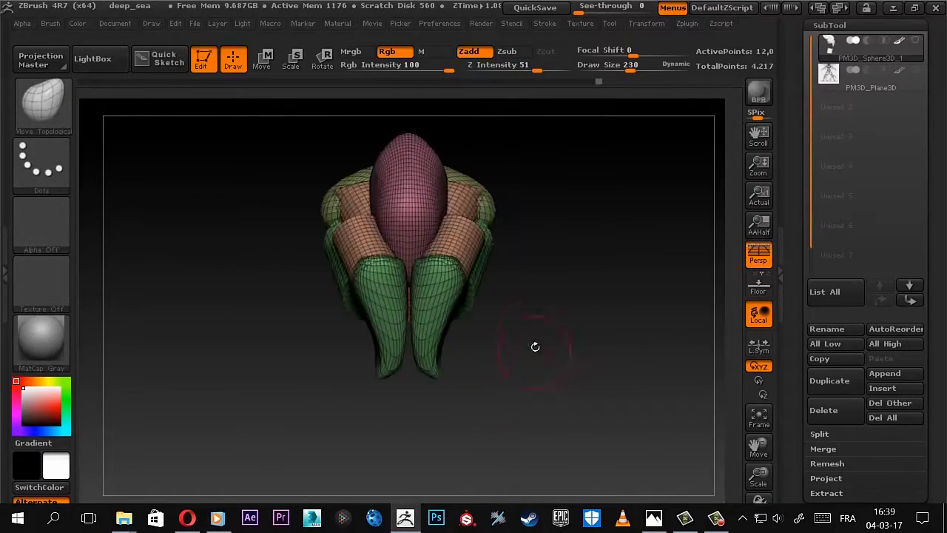
mouse_move(596, 274)
left_mouse_down()
mouse_move(593, 296)
mouse_move(461, 363)
left_mouse_up()
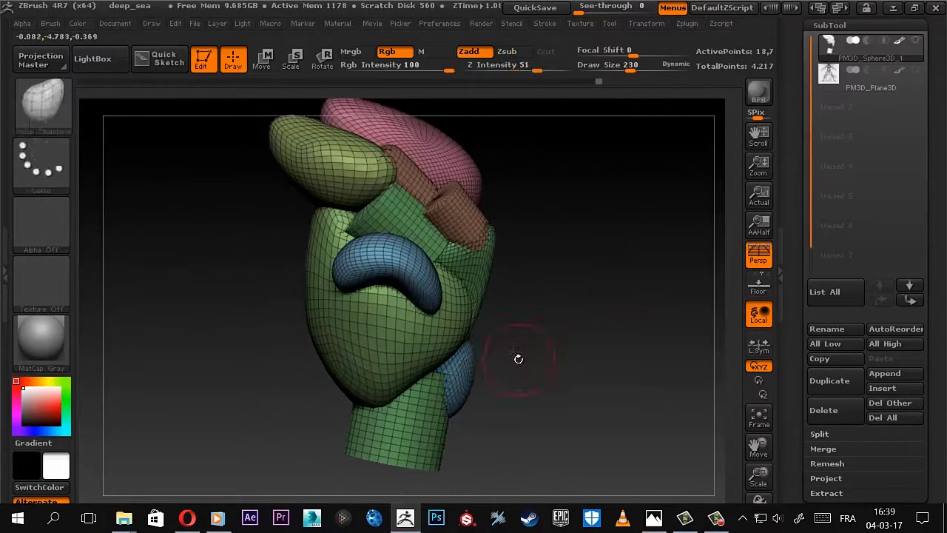
Isolate the blue arm pieces, then the large green body piece, in turn
left_click(466, 366, "ctrl+shift")
mouse_move(558, 278)
left_mouse_down()
mouse_move(577, 334)
mouse_move(545, 333)
left_mouse_up()
left_click(576, 341, "ctrl+shift")
left_click(545, 334, "ctrl+shift")
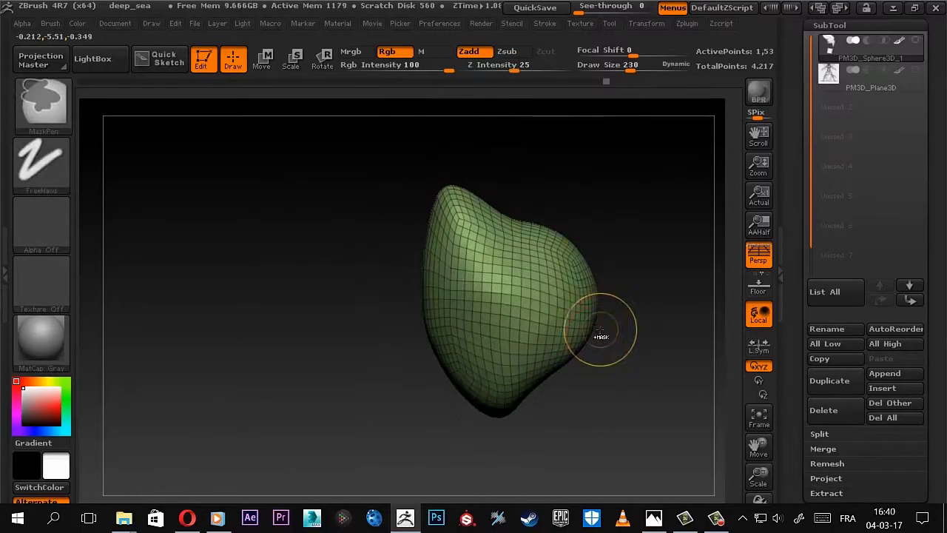
left_click(600, 332, "ctrl+shift")
left_click_drag(626, 281, 529, 275)
left_click(528, 275, "ctrl+shift")
Lasso-hide the cylinder so the body stands alone as a purple polygroup, then hide the cylinder
left_click_drag(621, 345, 607, 348)
mouse_move(371, 406)
left_mouse_down("ctrl+shift")
mouse_move(557, 379)
mouse_move(408, 378)
left_mouse_up("ctrl+shift")
left_click_drag(613, 306, 560, 348)
left_click(601, 311, "ctrl+shift")
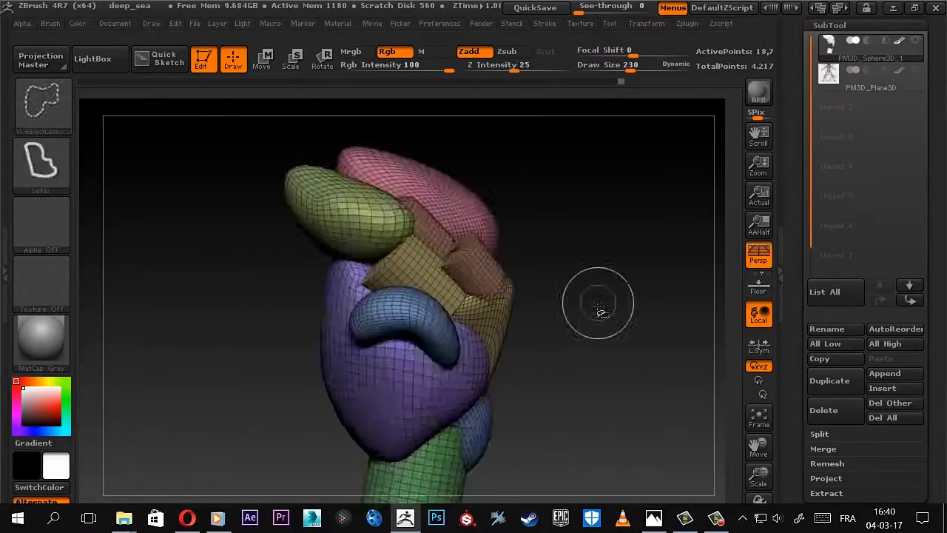
left_click_drag(600, 310, 423, 392)
left_click(423, 391, "ctrl+shift")
mouse_move(518, 325)
left_mouse_down("ctrl+shift")
mouse_move(542, 278)
mouse_move(543, 319)
left_mouse_up("ctrl+shift")
Draw Rotate and Move transpose lines across the body and lower blue piece, then return to Draw
key("r")
left_click_drag(471, 289, 472, 381)
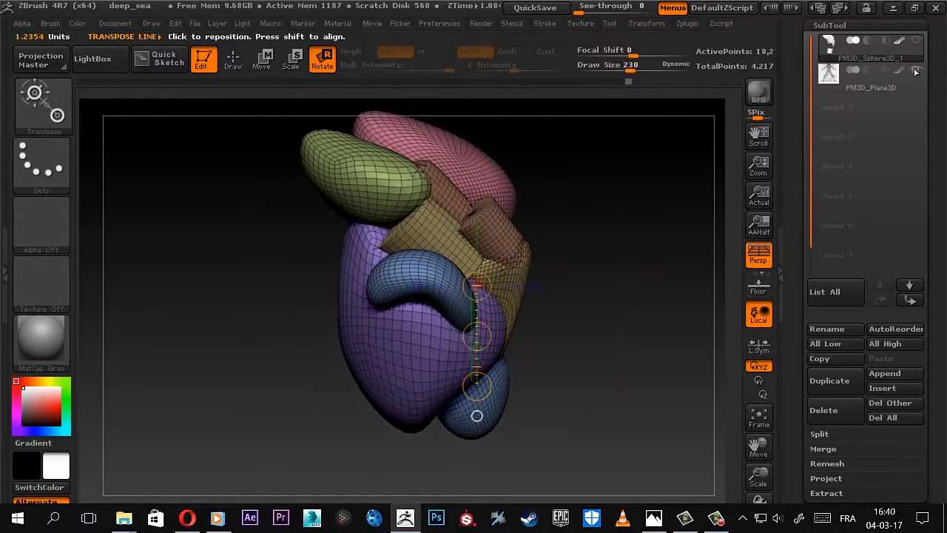
left_click_drag(724, 290, 591, 368, "alt")
mouse_move(455, 229)
left_mouse_down("alt")
mouse_move(577, 229)
mouse_move(526, 216)
mouse_move(537, 190)
left_mouse_up("alt")
left_click_drag(484, 202, 570, 202)
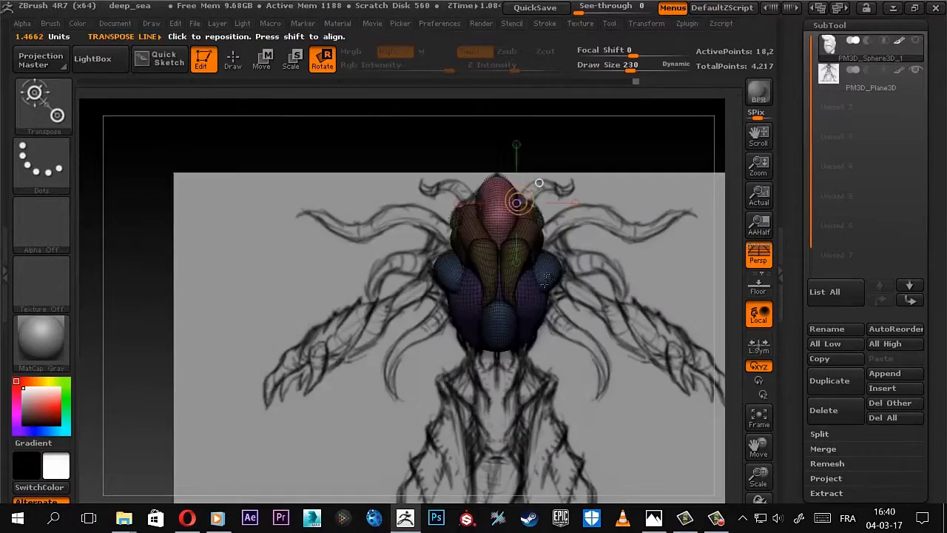
left_click_drag(545, 277, 508, 165)
key("w")
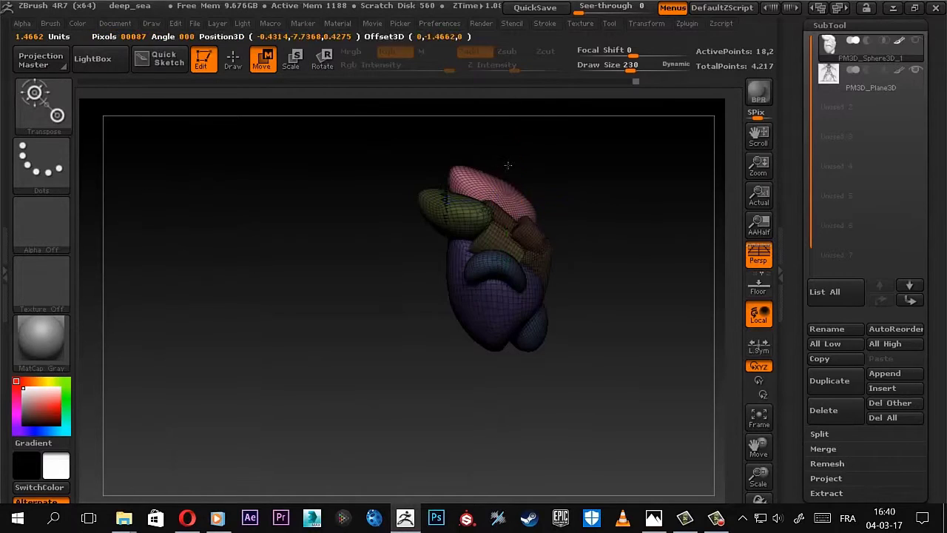
left_click_drag(619, 300, 556, 329, "alt")
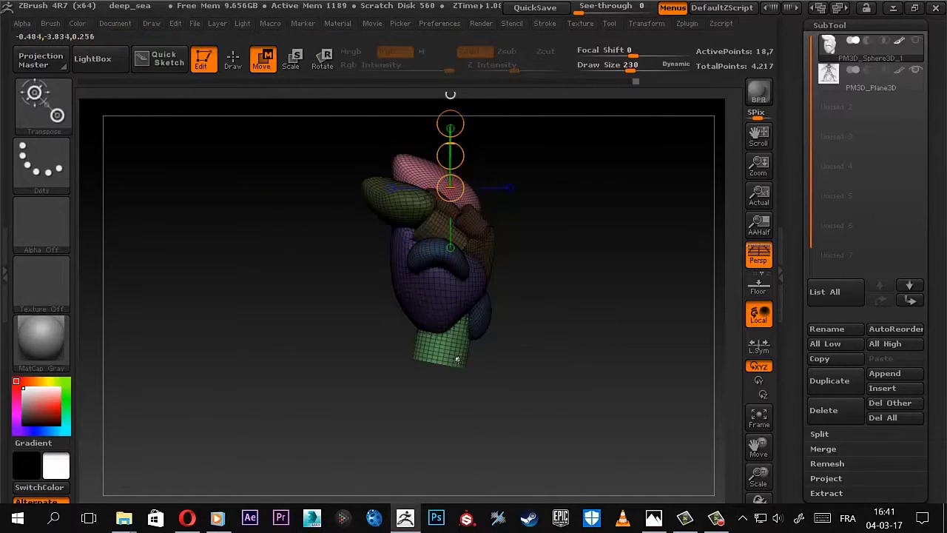
left_click_drag(456, 360, 552, 356)
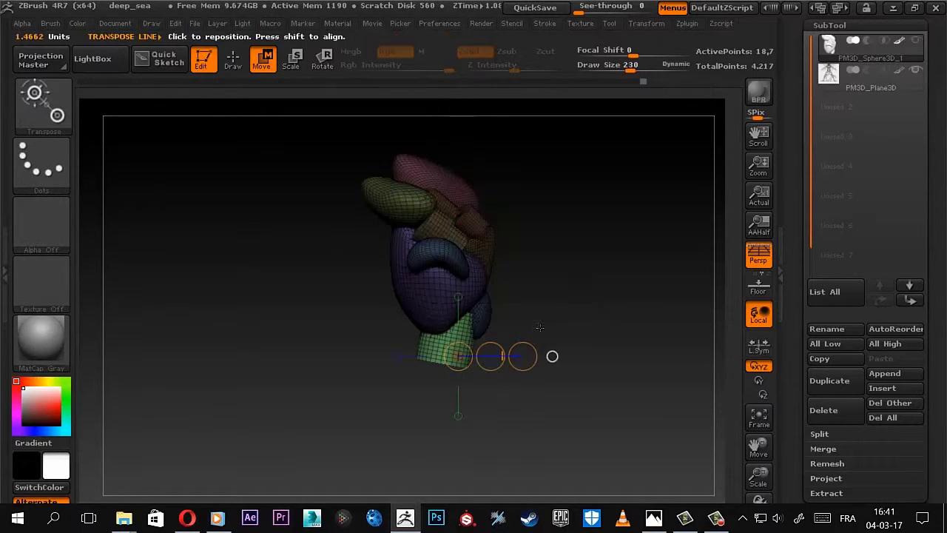
left_click_drag(482, 318, 547, 302)
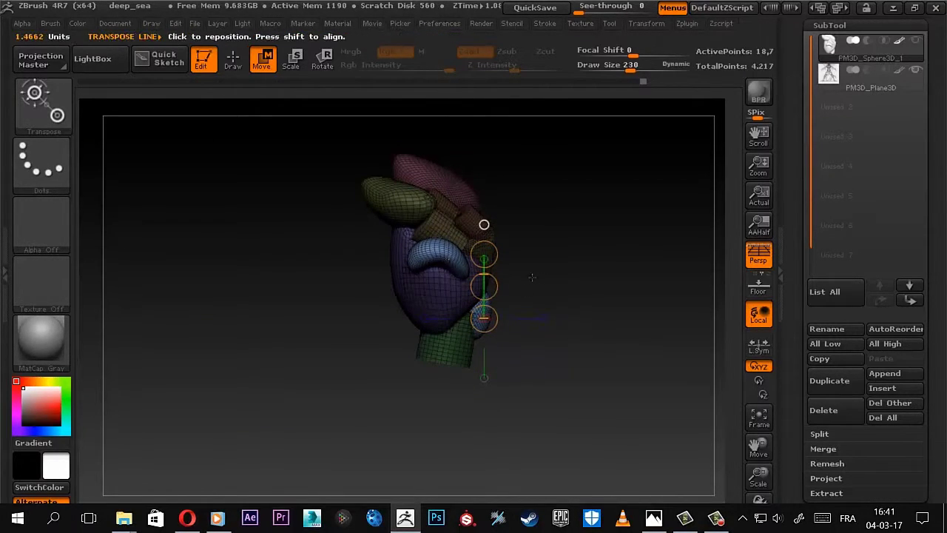
key("q")
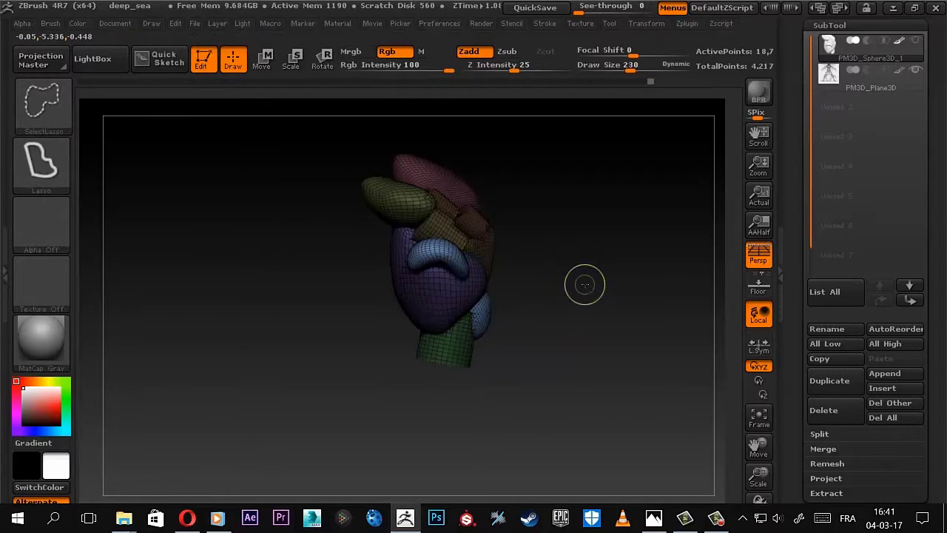
Isolate the two blue pieces and hide the lower blob, with perspective turned off
left_click(444, 254, "ctrl+shift")
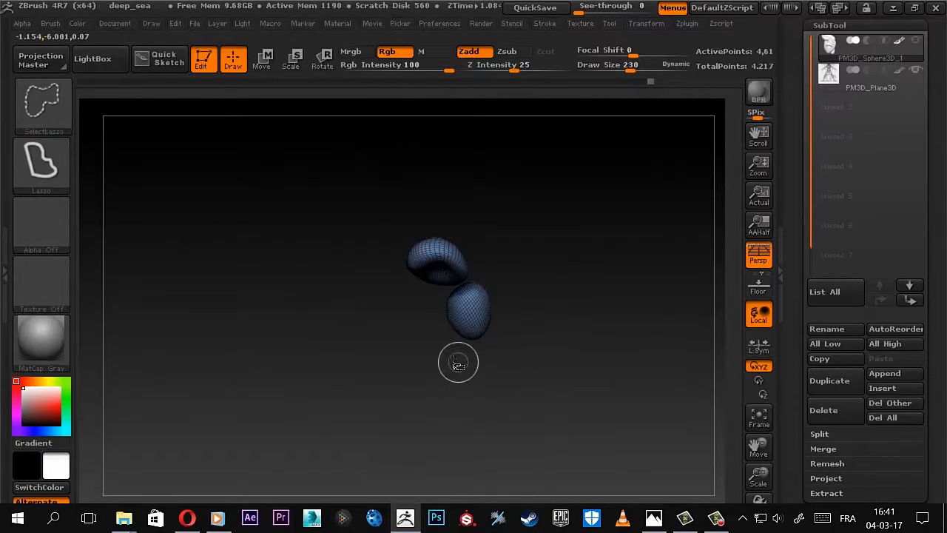
left_click_drag(467, 278, 467, 279, "ctrl+shift")
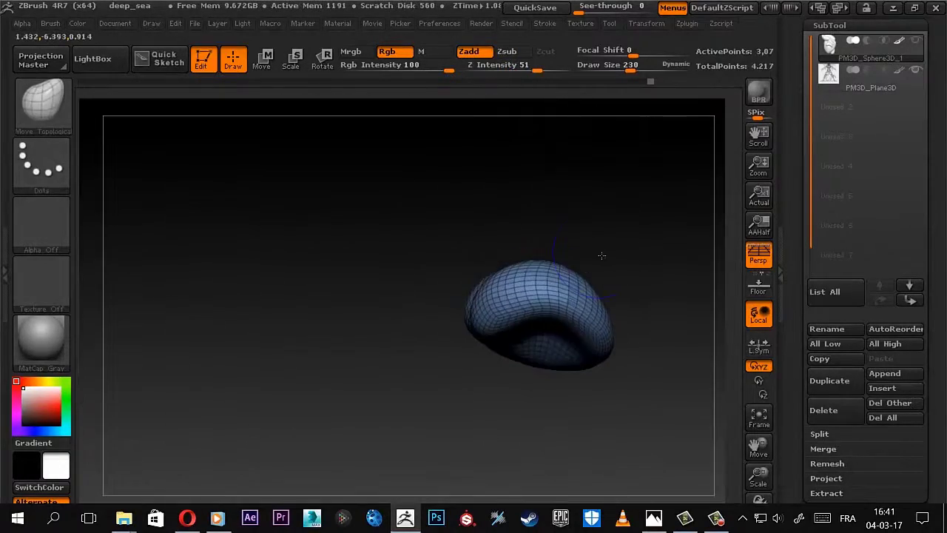
left_click(601, 255, "ctrl+shift")
left_click_drag(584, 197, 614, 274)
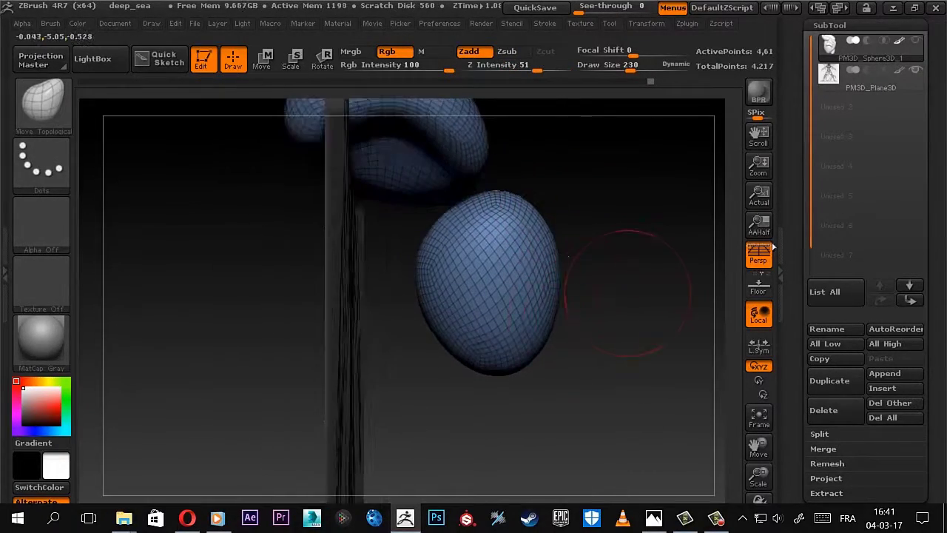
key("p")
left_click_drag(595, 371, 582, 380, "ctrl+alt+shift")
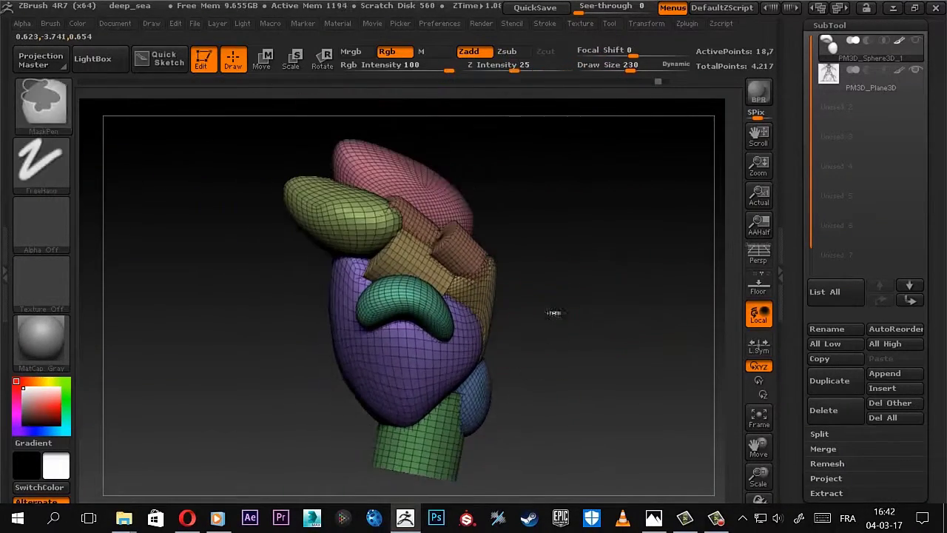
Reposition the lower blue piece against the body with Move and Rotate transpose lines
key("w")
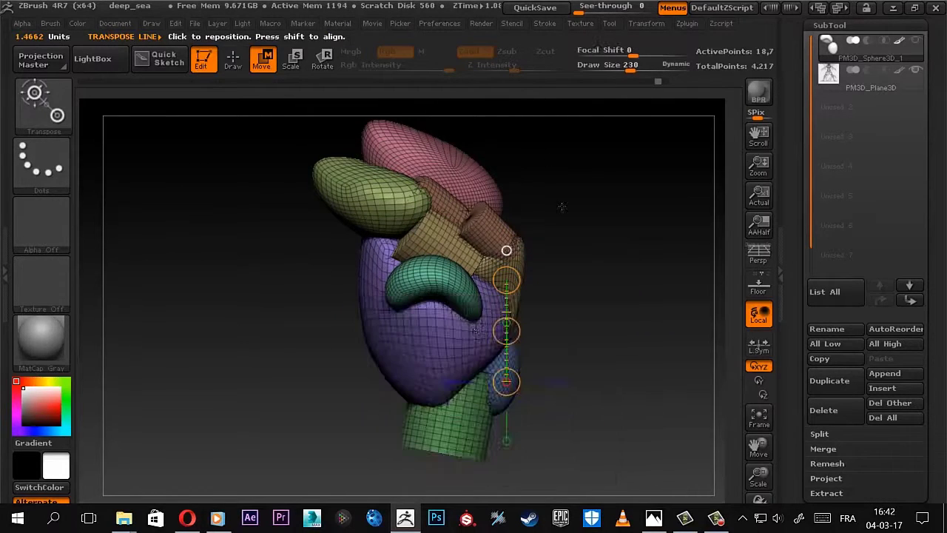
left_click_drag(508, 382, 611, 381, "shift")
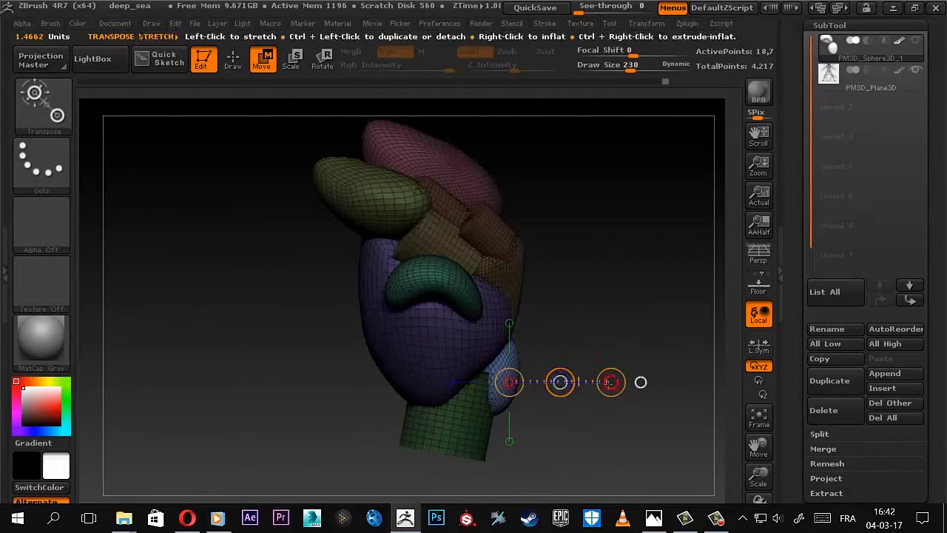
key("r")
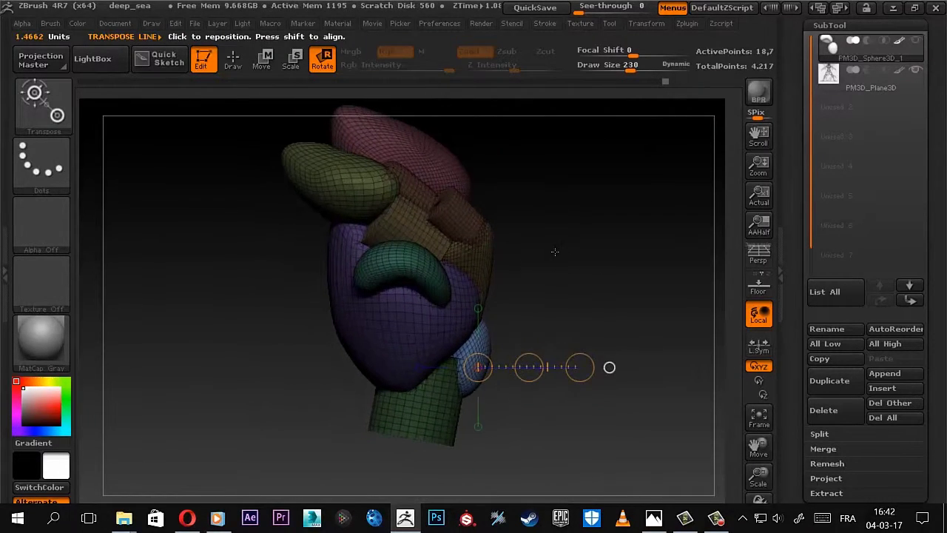
left_click_drag(482, 259, 587, 258)
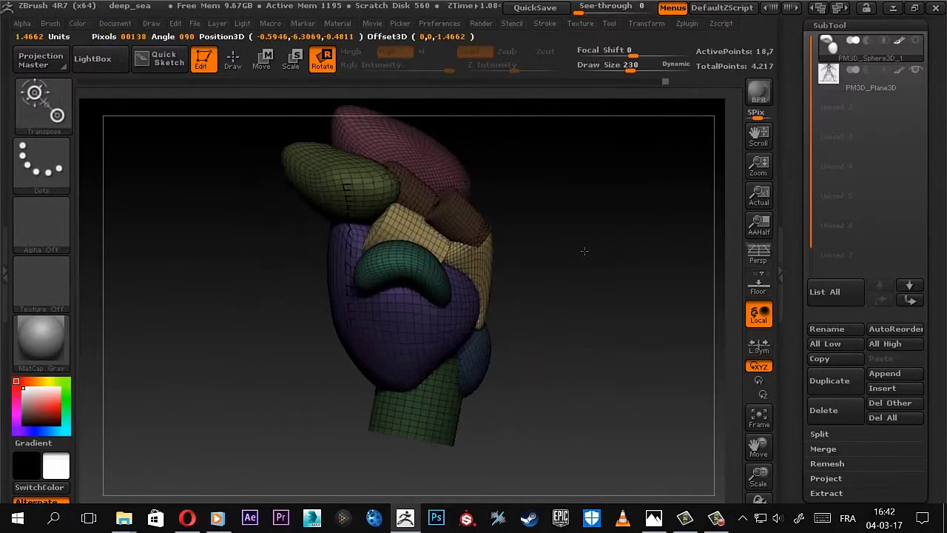
Select the Move Topological brush and reduce Draw Size to 251
key("b")
key("m")
key("t")
key("s")
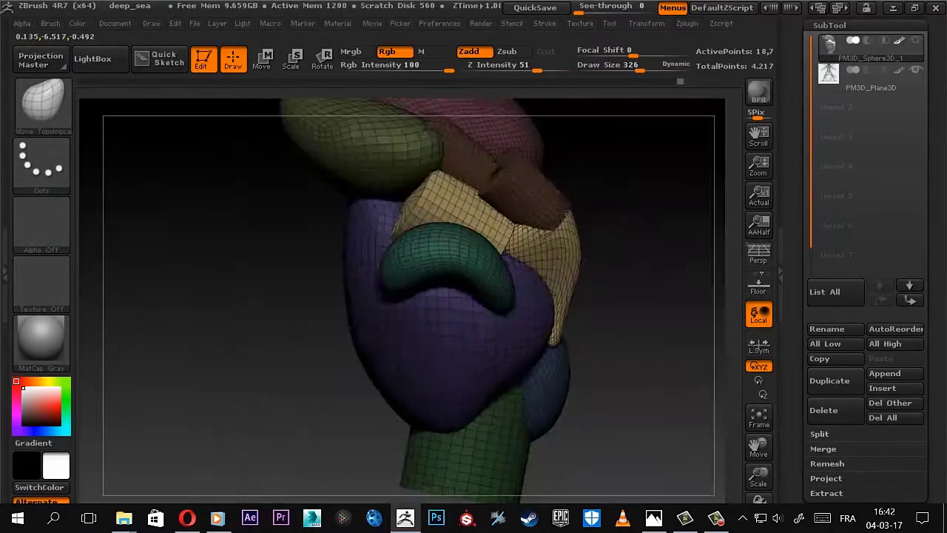
key("s")
left_click_drag(603, 255, 571, 214)
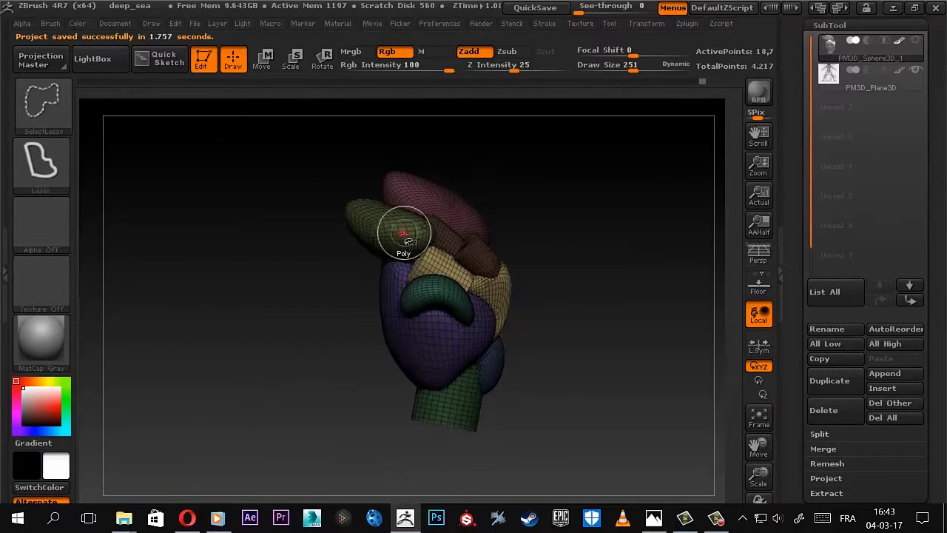
Isolate the yellow oval polygroup and split it off as its own subtool, PM3D_Sphere3D_2
key("ctrl")
key("w")
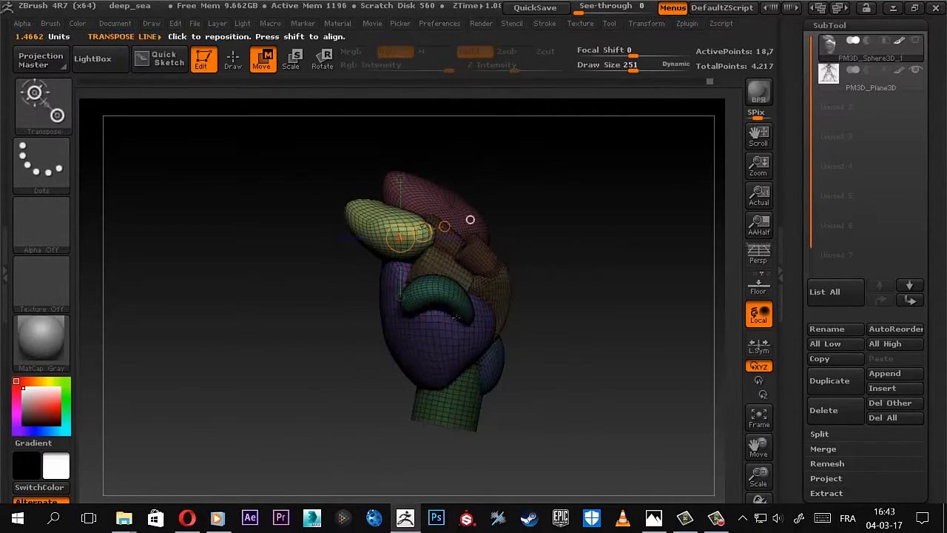
scroll(810, 448, "down", 1)
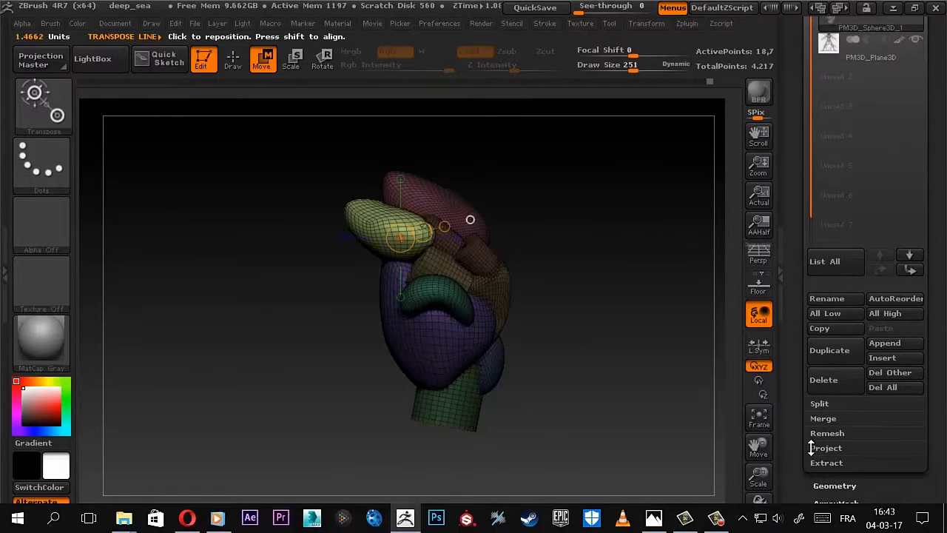
left_click(844, 403)
left_click(854, 461)
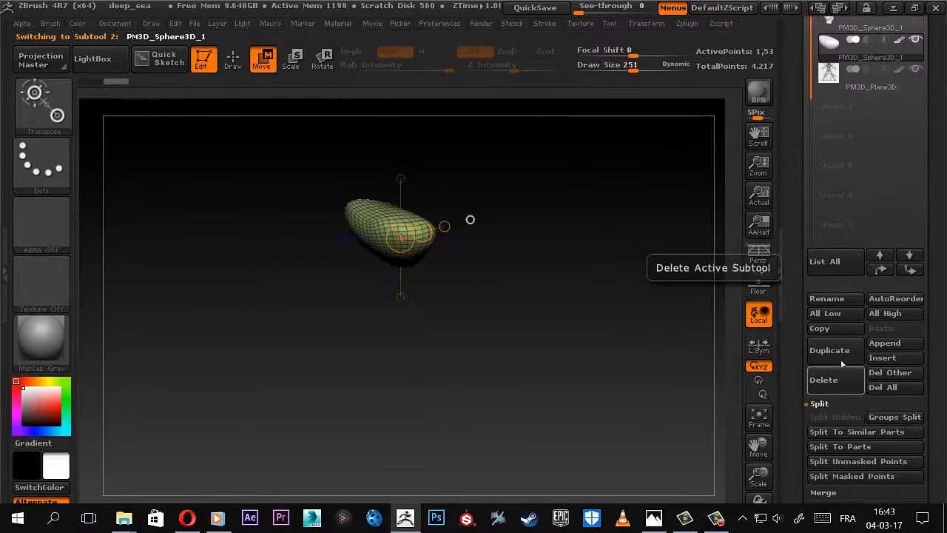
scroll(841, 363, "up", 2)
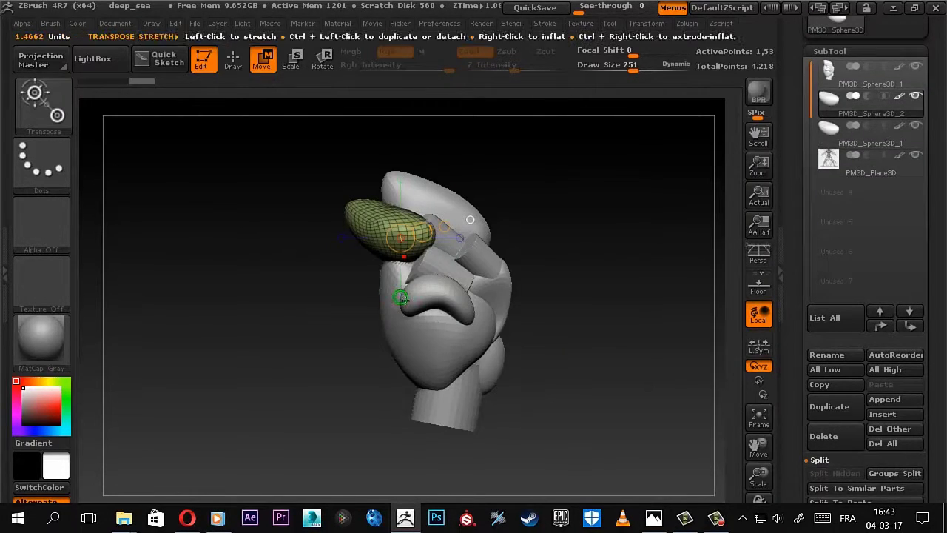
Gradient-mask the yellow piece, then flatten it with Scale and spin it with Rotate
left_click_drag(400, 298, 400, 343, "ctrl")
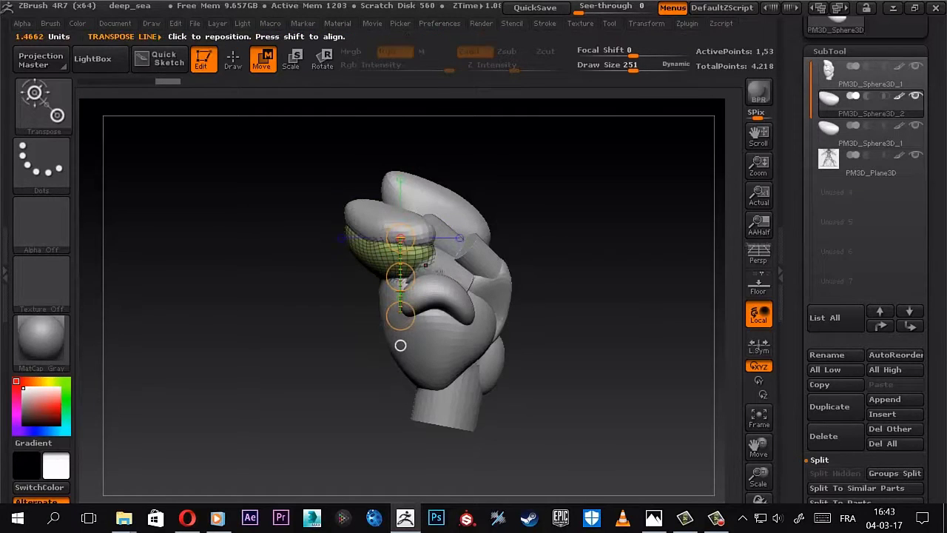
key("e")
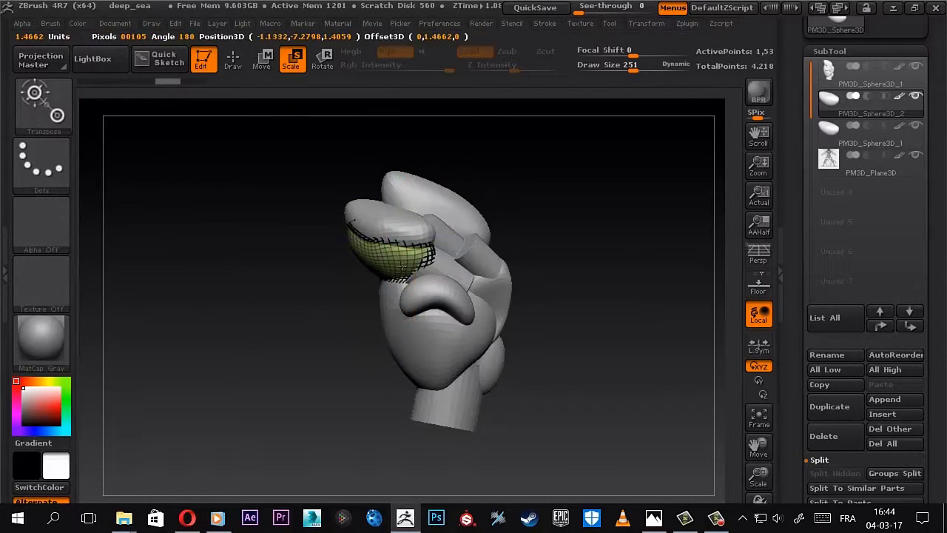
left_click_drag(400, 266, 399, 343)
key("r")
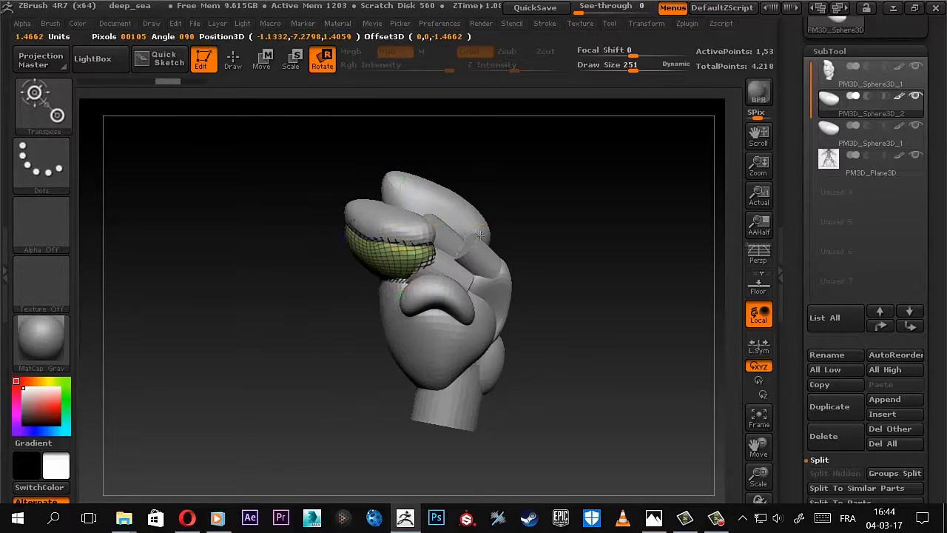
mouse_move(400, 238)
left_mouse_down()
mouse_move(395, 366)
mouse_move(328, 338)
mouse_move(264, 338)
mouse_move(211, 266)
mouse_move(322, 292)
mouse_move(357, 314)
left_mouse_up()
Pull the yellow piece's tip to a point with Move Topological, checking from below and the side
key("b")
key("m")
key("t")
mouse_move(353, 235)
left_mouse_down()
mouse_move(412, 190)
mouse_move(296, 148)
mouse_move(368, 301)
mouse_move(370, 278)
mouse_move(476, 352)
left_mouse_up()
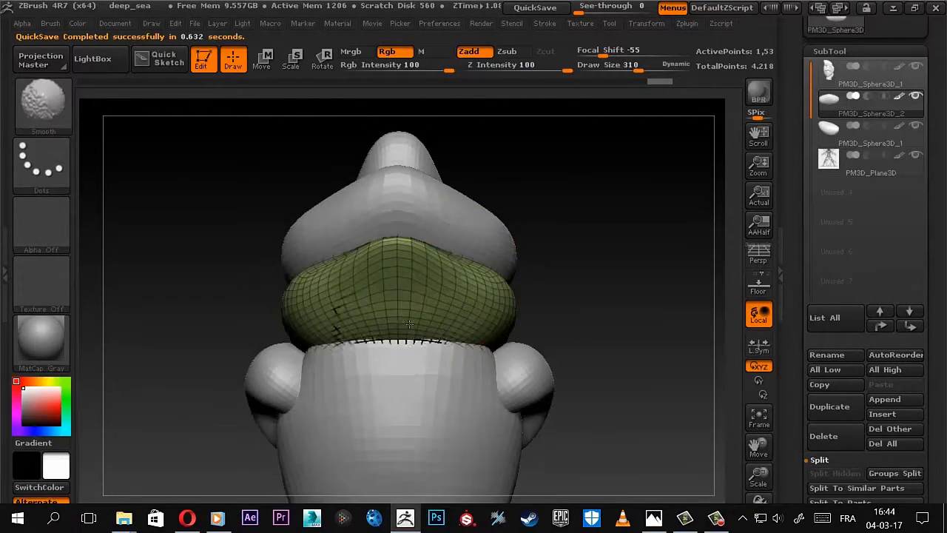
left_click_drag(400, 293, 539, 244)
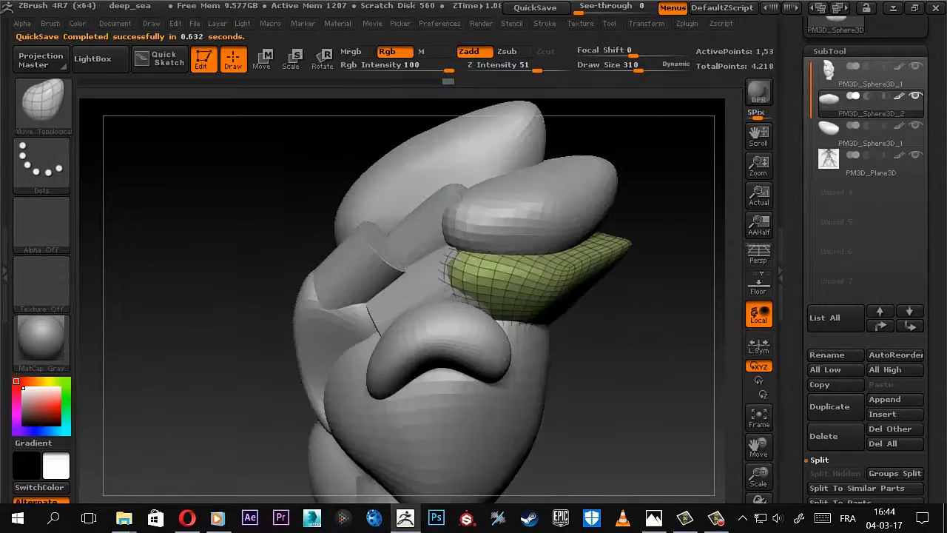
left_click(444, 166, "alt")
mouse_move(606, 222)
left_mouse_down()
mouse_move(481, 177)
mouse_move(472, 188)
mouse_move(401, 200)
mouse_move(545, 196)
mouse_move(458, 244)
mouse_move(475, 306)
mouse_move(613, 254)
mouse_move(644, 158)
mouse_move(509, 257)
mouse_move(463, 350)
mouse_move(476, 321)
left_mouse_up()
Select the main blockout and turn on PolyFrame to show the part colours
left_click(397, 343, "alt")
key("shift+f")
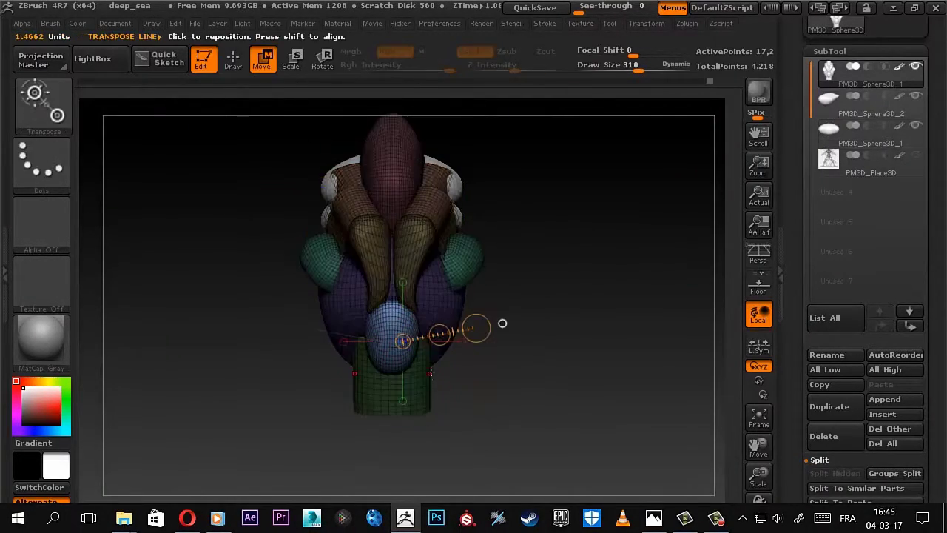
mouse_move(412, 360)
left_mouse_down()
mouse_move(474, 311)
mouse_move(574, 274)
left_mouse_up()
left_click_drag(606, 320, 633, 300)
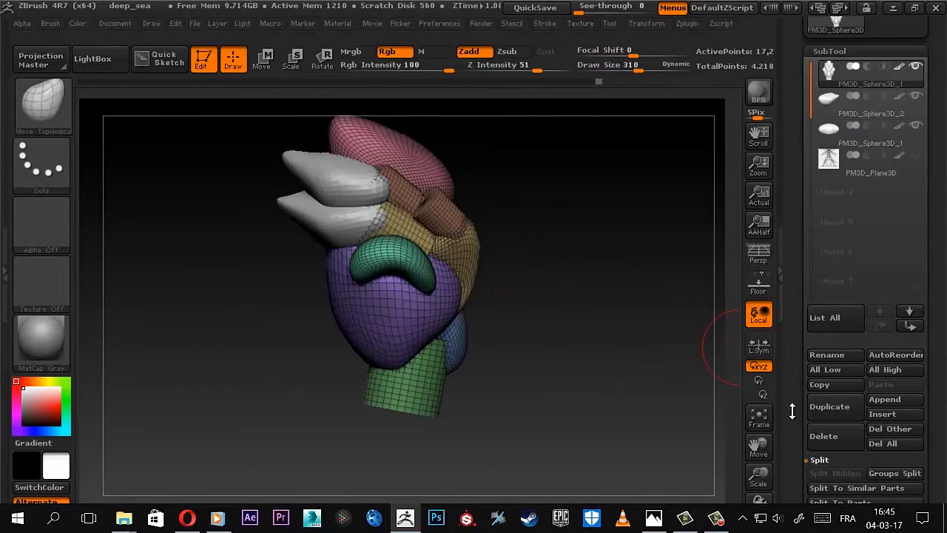
left_click_drag(791, 411, 798, 252)
Merge the visible pieces and merge the pointed piece down into the body, confirming both dialogs
left_click(823, 394)
left_click(835, 350)
left_click(670, 373)
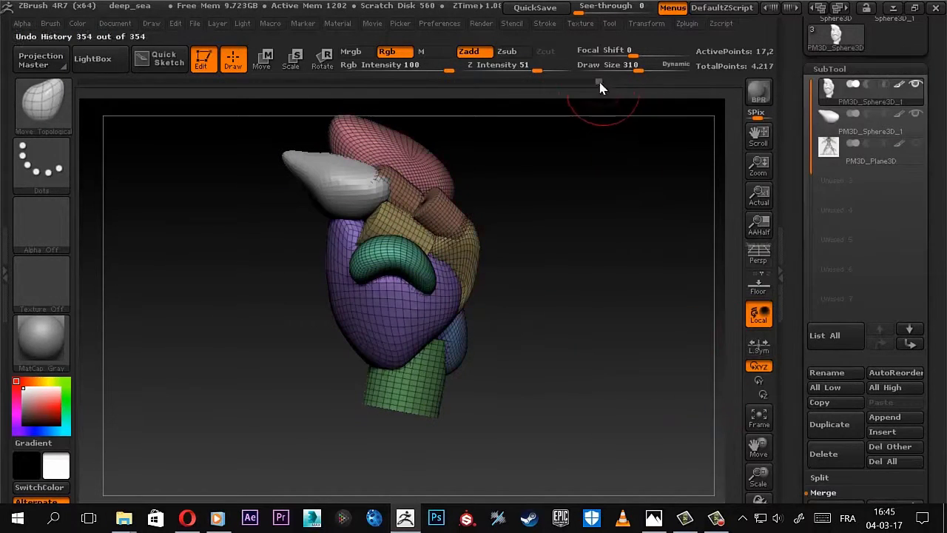
scroll(826, 479, "down", 3)
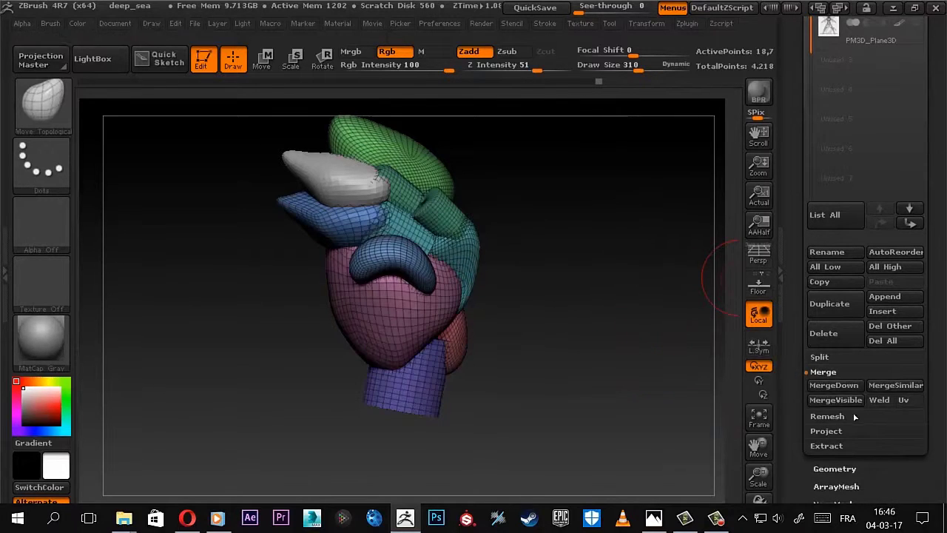
left_click(833, 385)
left_click(673, 421)
mouse_move(412, 214)
left_mouse_down("shift")
mouse_move(633, 275)
mouse_move(528, 222)
mouse_move(584, 306)
mouse_move(564, 286)
mouse_move(585, 374)
mouse_move(516, 336)
mouse_move(588, 276)
left_mouse_up("shift")
Check the full sketch, then lay a Move transpose line across the right side sphere
scroll(902, 146, "up", 3)
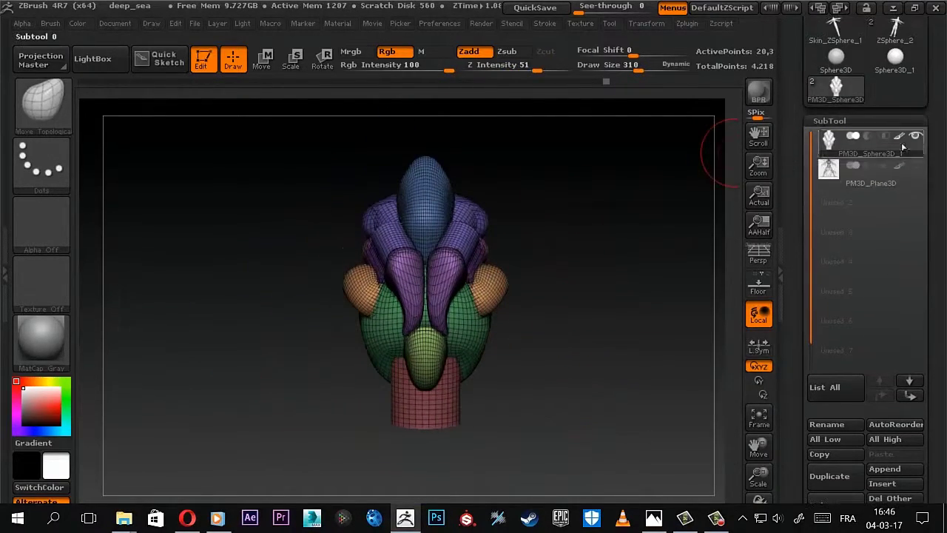
left_click(869, 171)
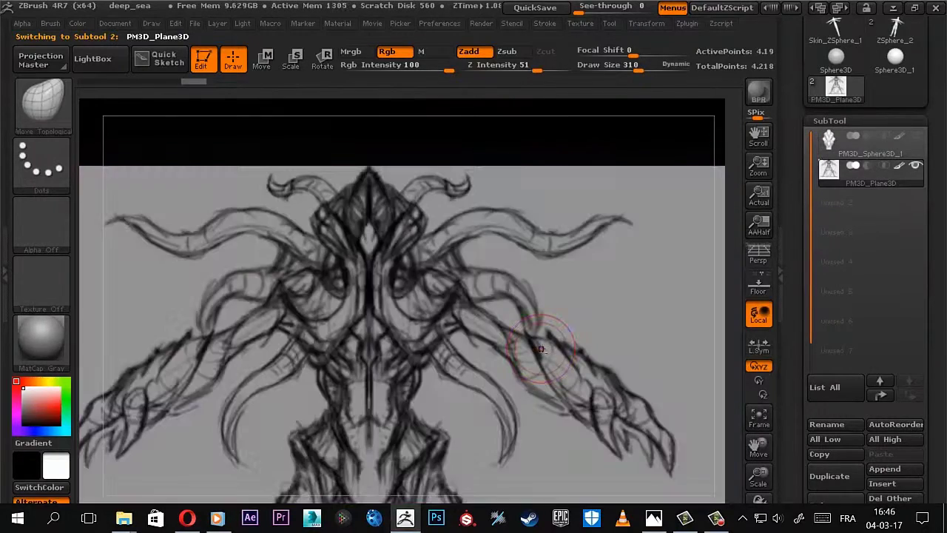
left_click_drag(541, 349, 477, 310, "alt")
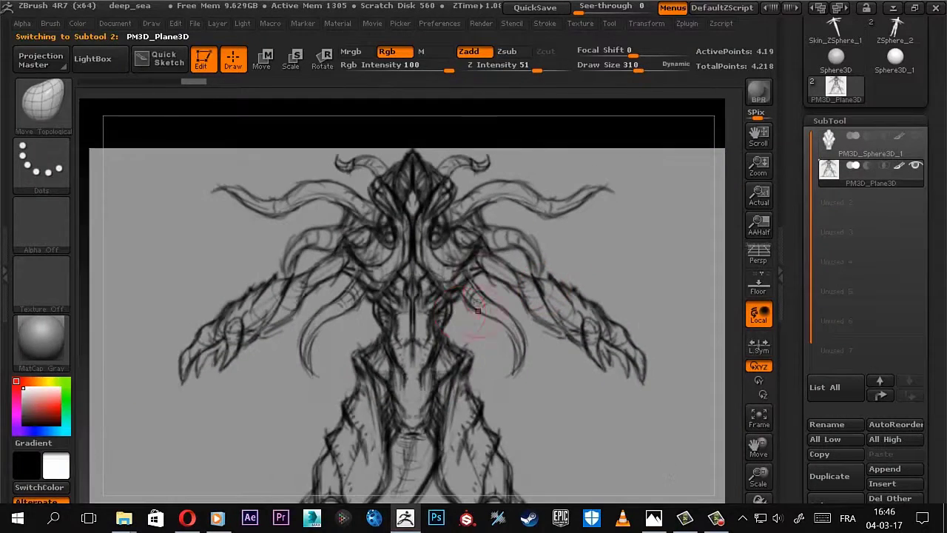
left_click(914, 152)
key("f")
key("w")
left_click_drag(471, 238, 581, 219)
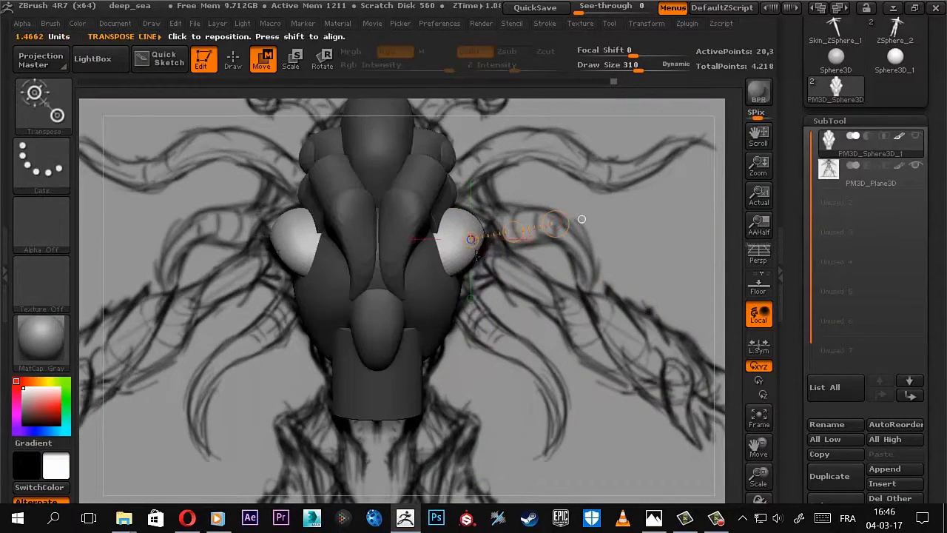
key("q")
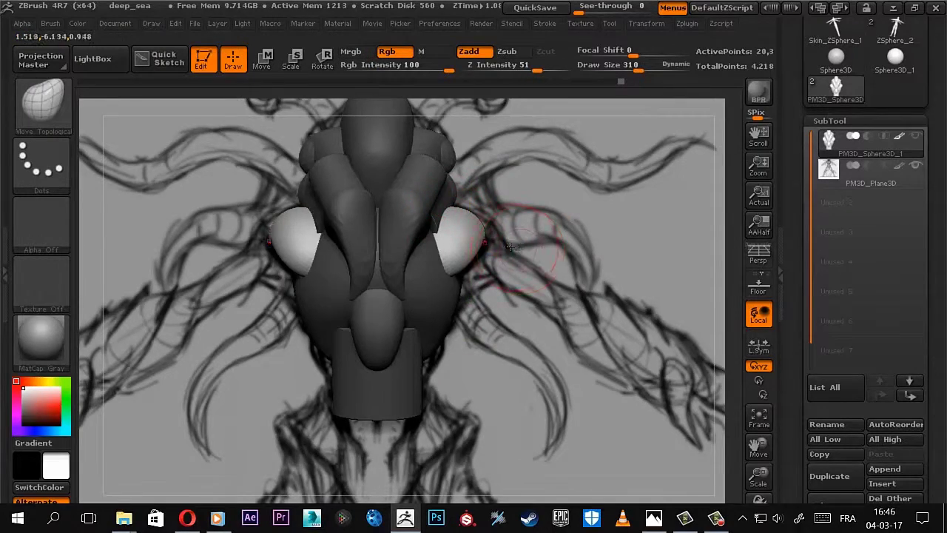
left_click_drag(510, 246, 493, 280)
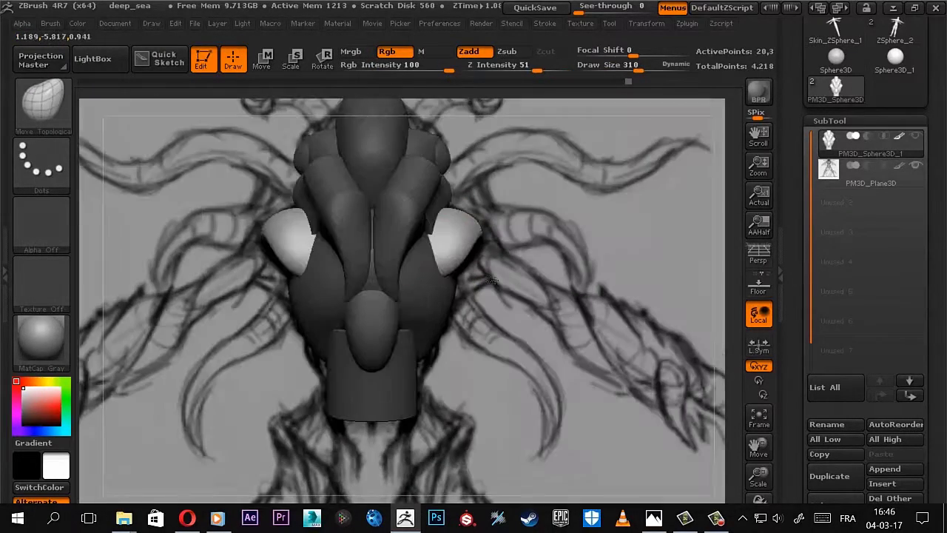
mouse_move(502, 242)
left_mouse_down()
mouse_move(476, 295)
mouse_move(465, 290)
left_mouse_up()
Insert a mirrored cylinder on each side of the head and move them against the head
key("b")
key("i")
key("c")
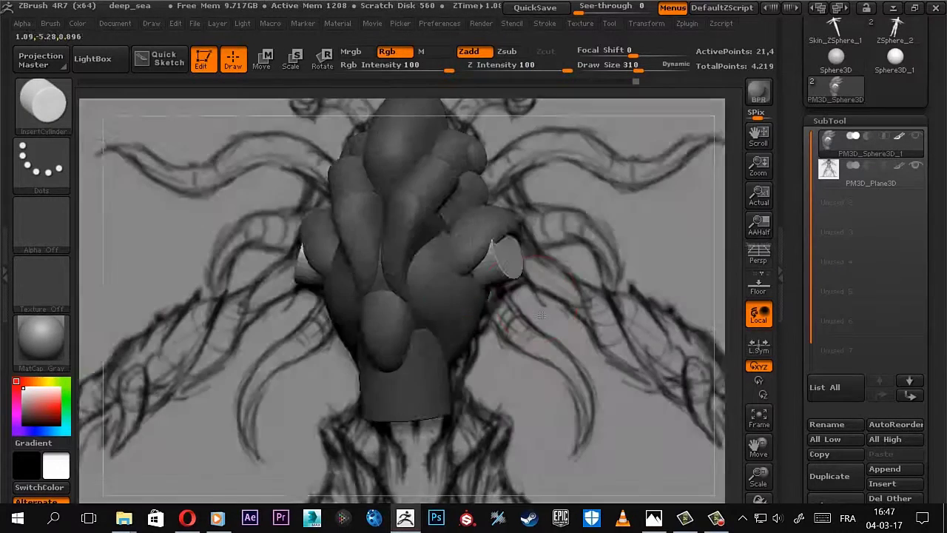
left_click_drag(562, 296, 507, 274, "shift")
key("r")
key("w")
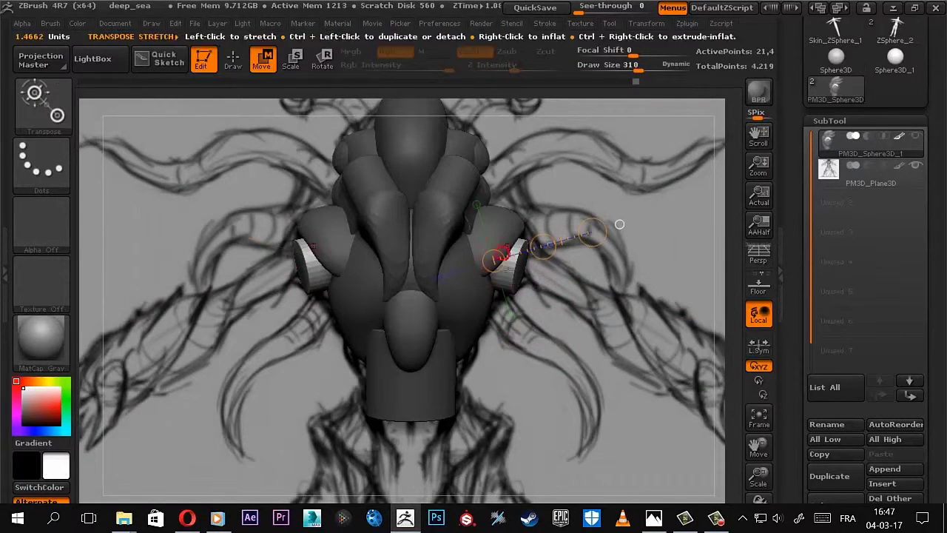
left_click_drag(619, 223, 509, 314)
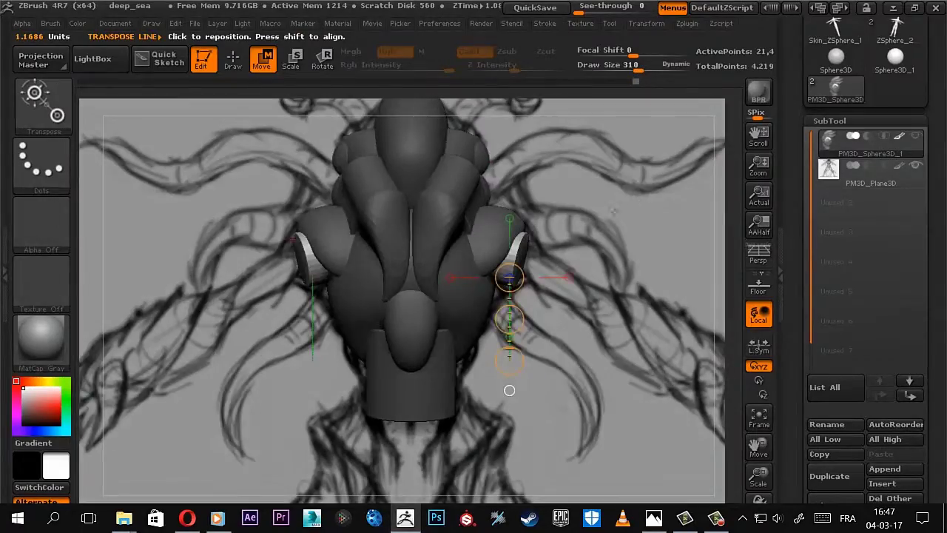
mouse_move(539, 162)
left_mouse_down()
mouse_move(581, 251)
mouse_move(617, 239)
left_mouse_up()
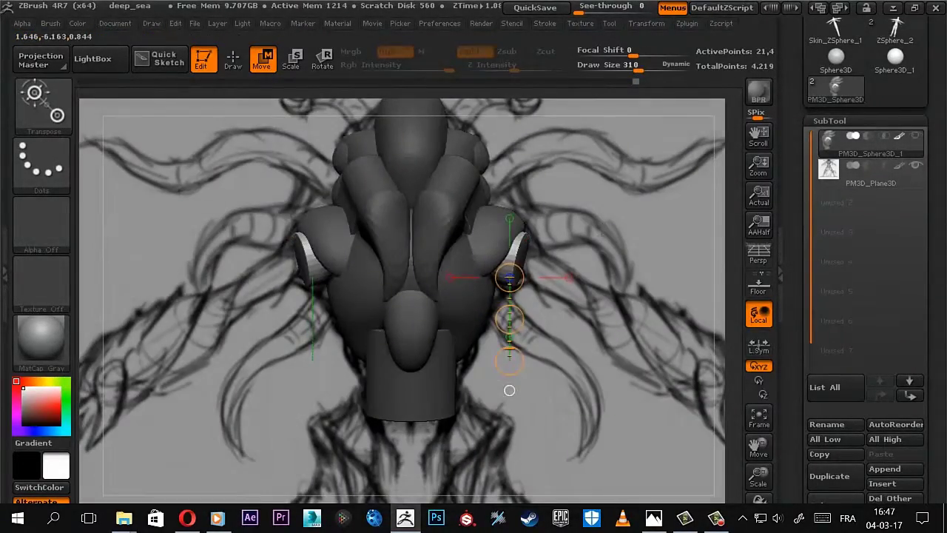
left_click_drag(509, 390, 496, 389)
Switch to the Move Topological brush and zoom in on the head's side cylinders
key("q")
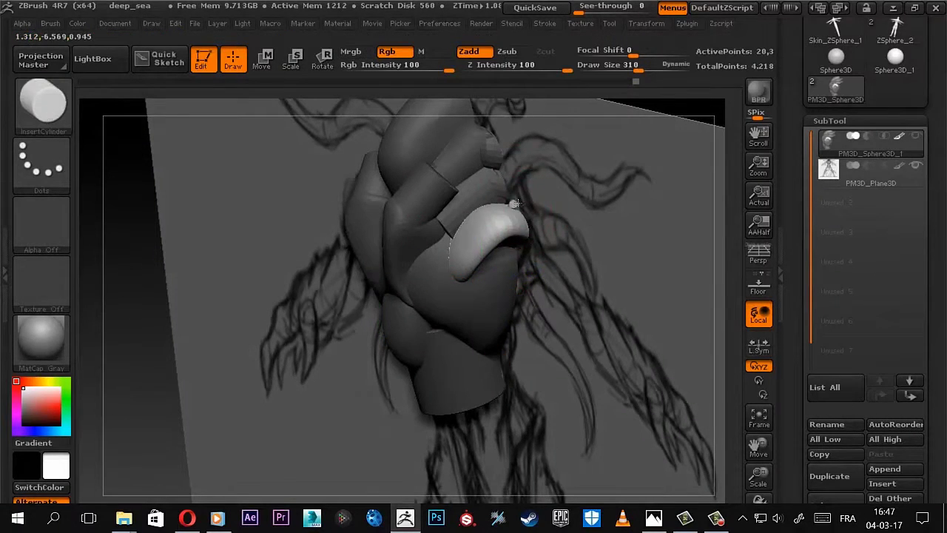
key("b")
key("m")
key("t")
mouse_move(516, 274)
left_mouse_down()
mouse_move(547, 224)
mouse_move(516, 243)
mouse_move(533, 207)
mouse_move(548, 215)
left_mouse_up()
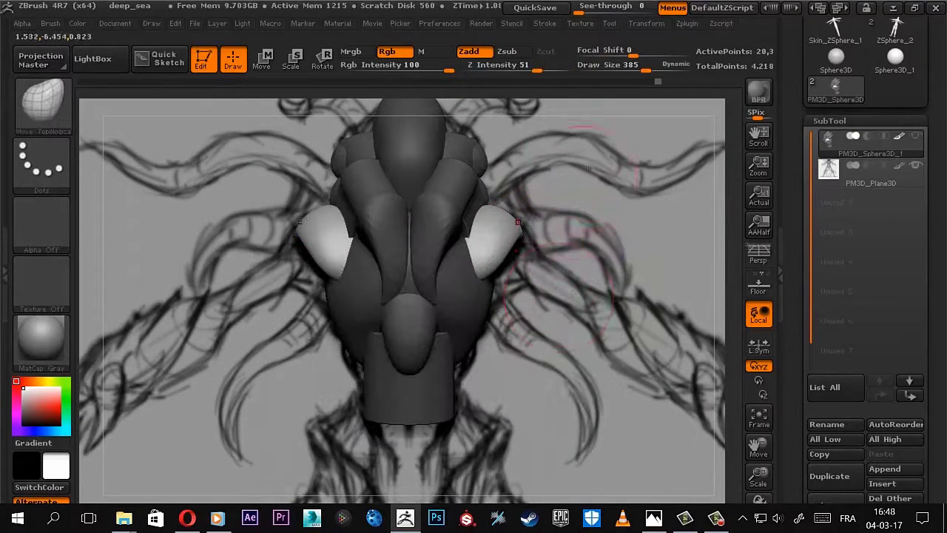
Insert a sphere at each shoulder with InsertSphere, viewing from below and front
left_click_drag(588, 169, 588, 231)
left_click_drag(554, 257, 502, 247)
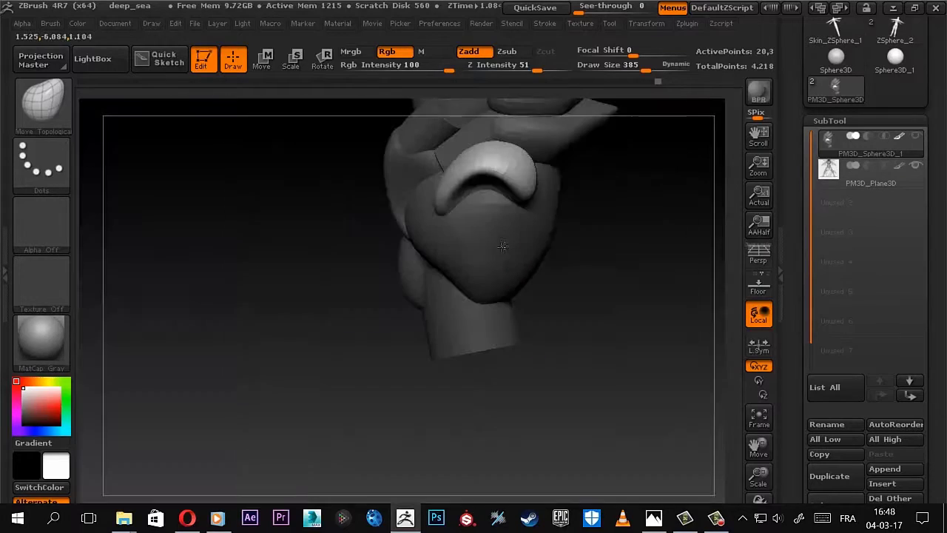
key("b")
key("i")
key("s")
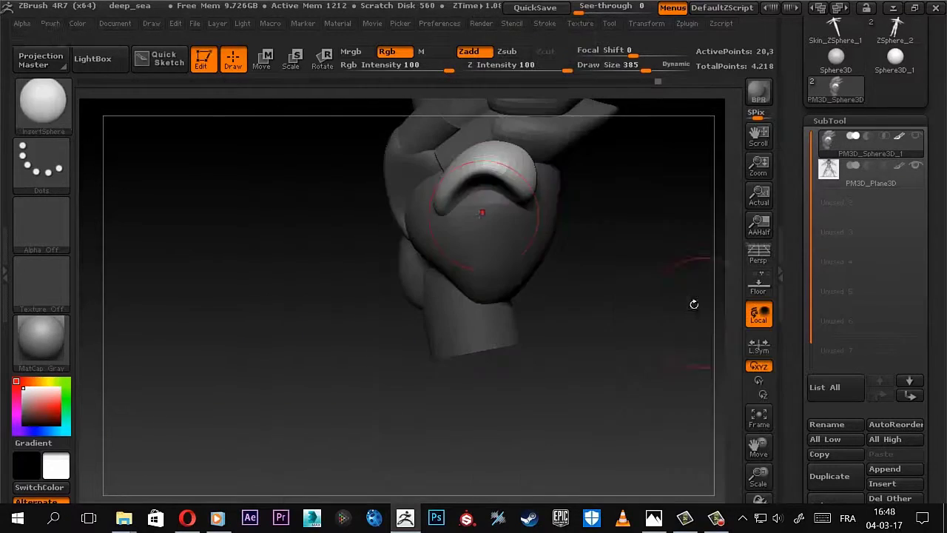
left_click_drag(489, 214, 562, 253, "shift")
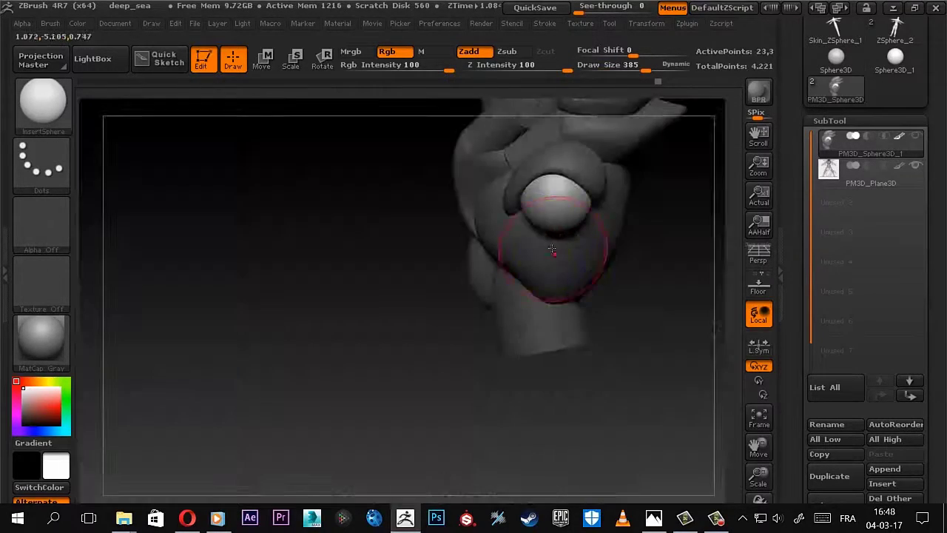
key("b")
key("m")
key("t")
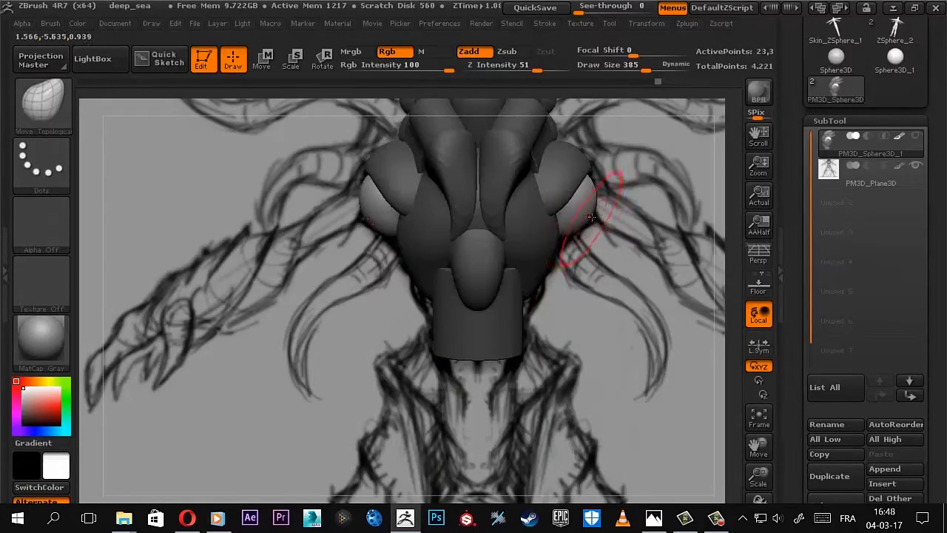
left_click_drag(592, 216, 608, 251, "shift")
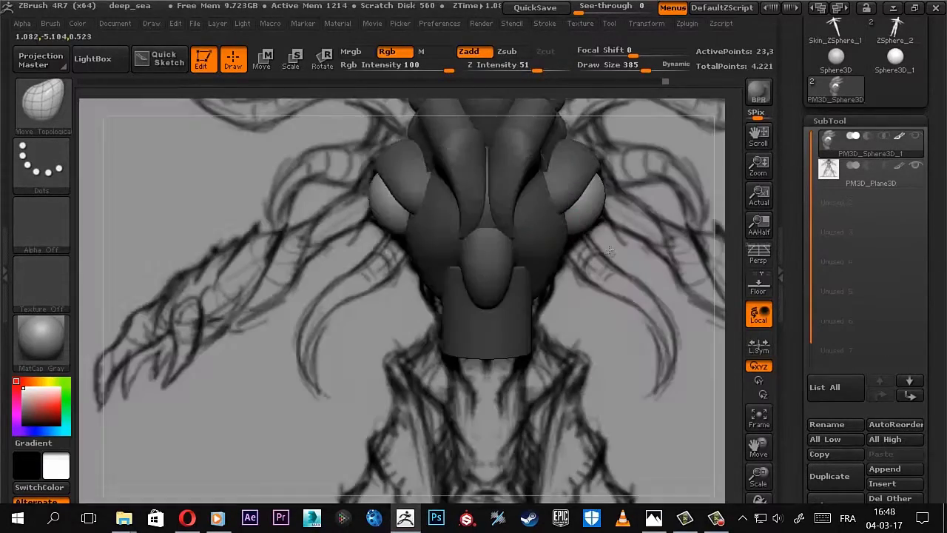
Insert a cylinder at each shoulder and stretch them outward into arms with Move transpose
key("b")
key("i")
key("c")
mouse_move(414, 244)
left_mouse_down()
mouse_move(541, 201)
mouse_move(584, 222)
left_mouse_up()
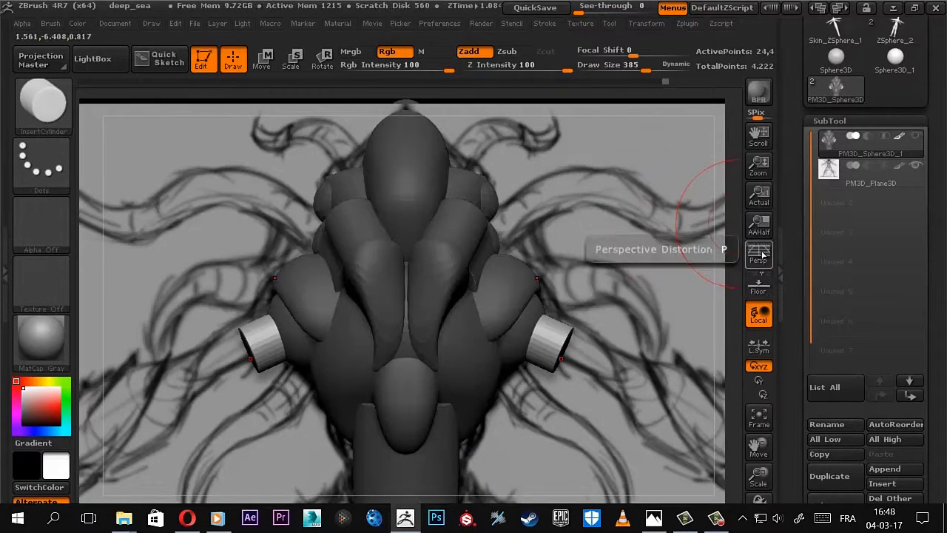
left_click(760, 255)
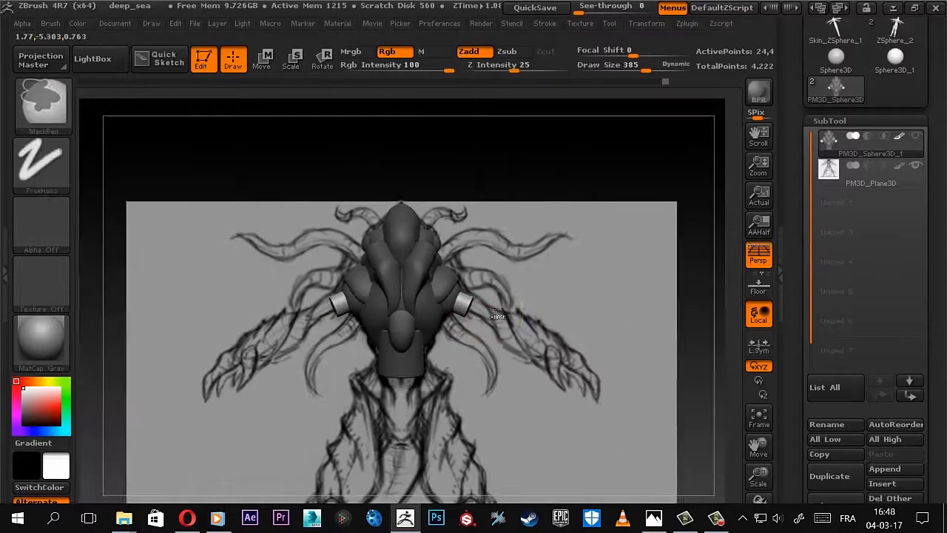
key("w")
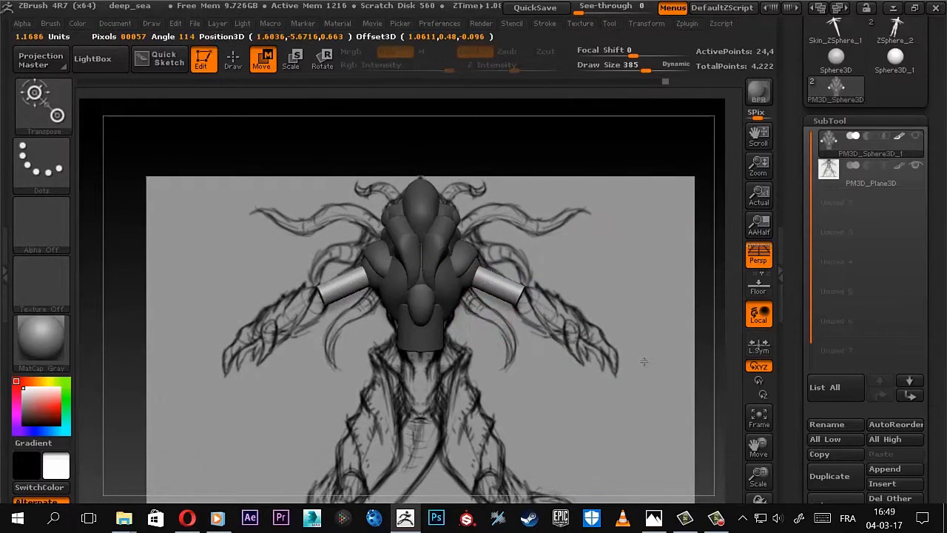
mouse_move(643, 360)
left_mouse_down()
mouse_move(518, 304)
mouse_move(533, 316)
mouse_move(519, 321)
mouse_move(522, 349)
mouse_move(513, 321)
mouse_move(578, 285)
left_mouse_up()
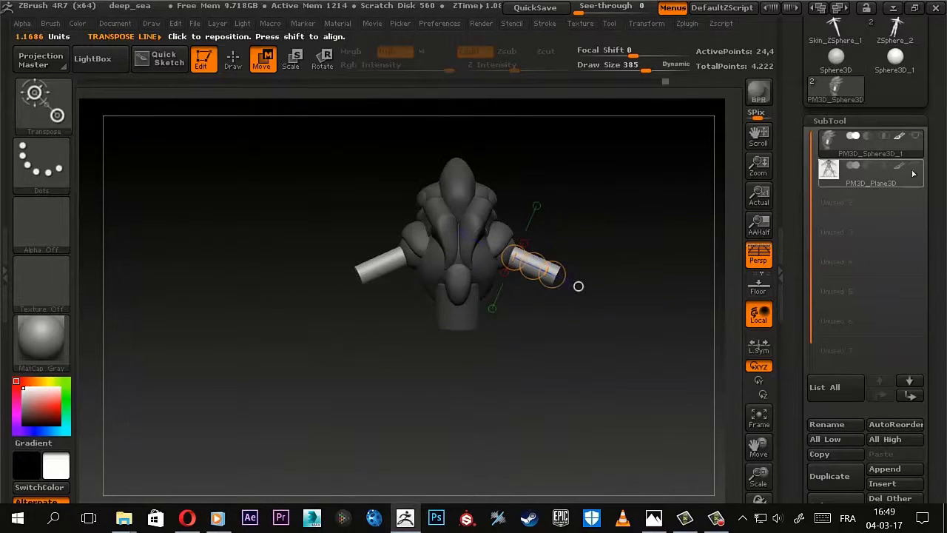
Show the sketch plane and insert a sphere at the end of each arm with InsertSphere
left_click(914, 165)
key("b")
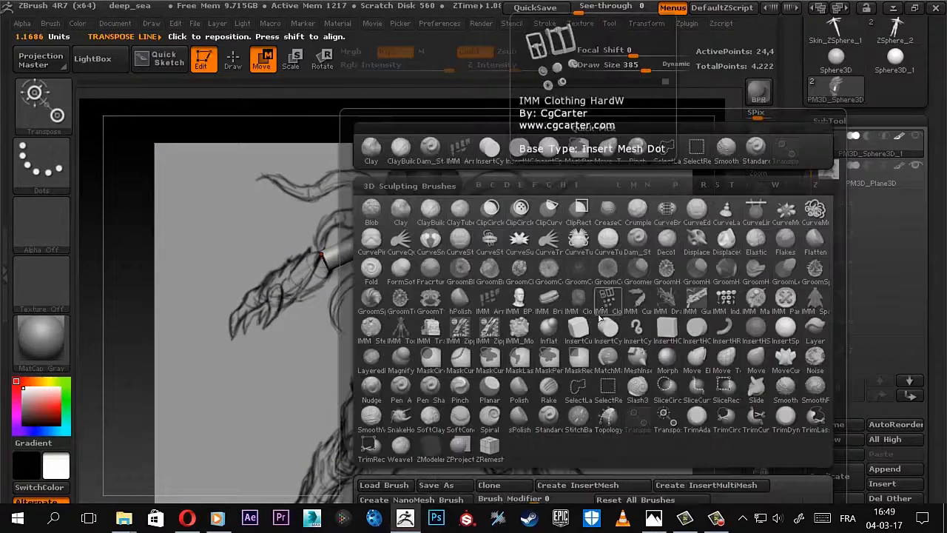
key("i")
left_click(568, 324)
mouse_move(568, 324)
left_mouse_down()
mouse_move(486, 296)
mouse_move(513, 262)
mouse_move(542, 305)
left_mouse_up()
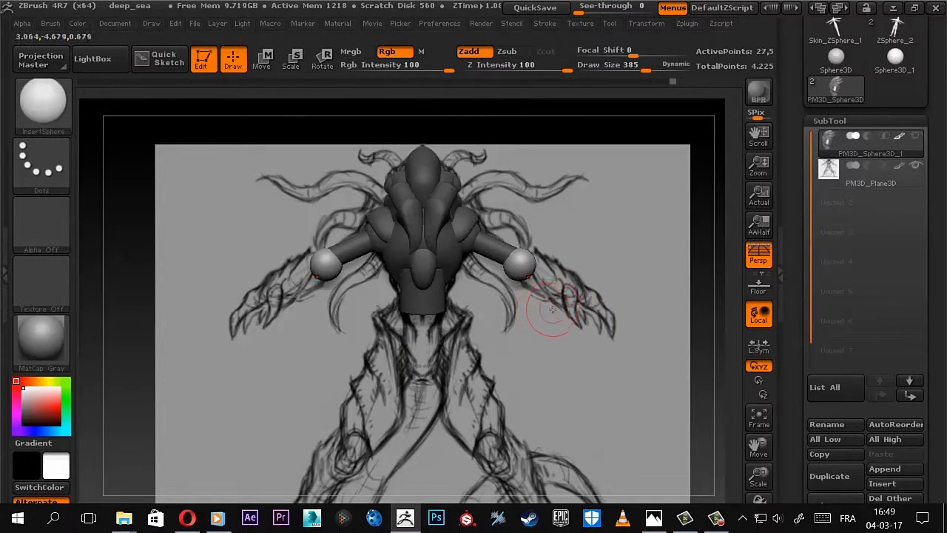
Stretch the end spheres into elongated forearms with Move Topological and enlarge the brush
key("b")
key("m")
key("t")
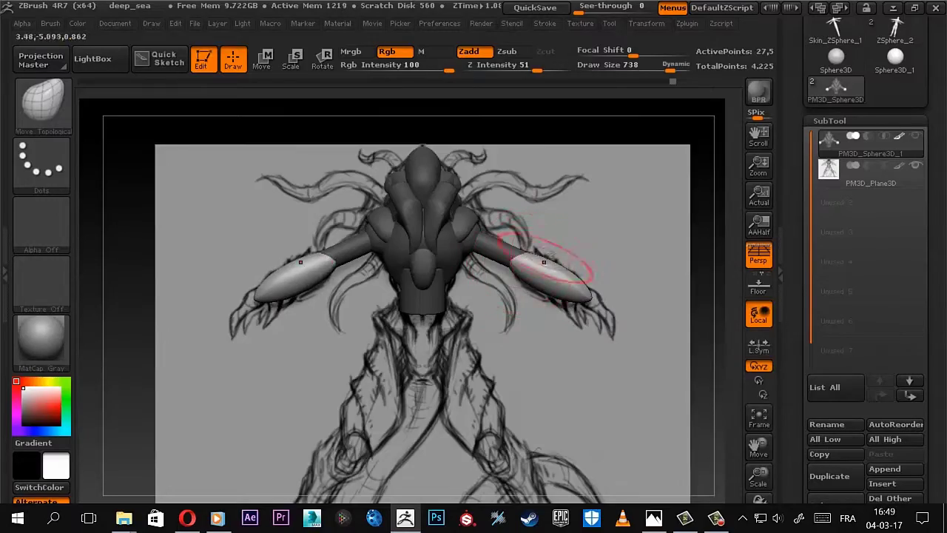
left_click_drag(543, 261, 529, 311)
mouse_move(583, 269)
left_mouse_down("shift")
mouse_move(592, 252)
mouse_move(560, 180)
mouse_move(612, 210)
mouse_move(538, 197)
mouse_move(614, 236)
mouse_move(540, 294)
left_mouse_up("shift")
key("s")
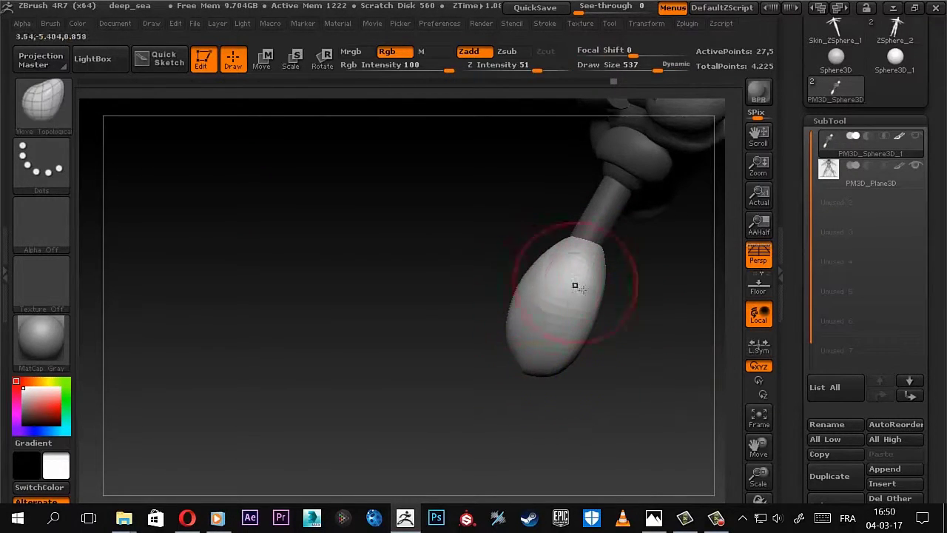
Reshape the forearm along the sketched arm with Move Topological and smooth its surface
mouse_move(574, 286)
left_mouse_down()
mouse_move(508, 296)
mouse_move(589, 300)
left_mouse_up()
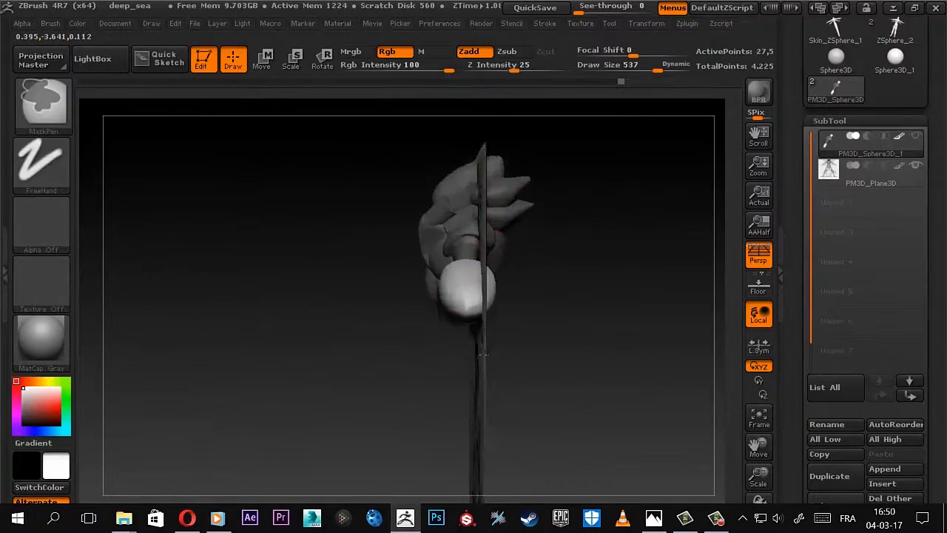
left_click_drag(584, 356, 475, 242, "shift")
key("b")
key("m")
key("t")
left_click(449, 217, "alt")
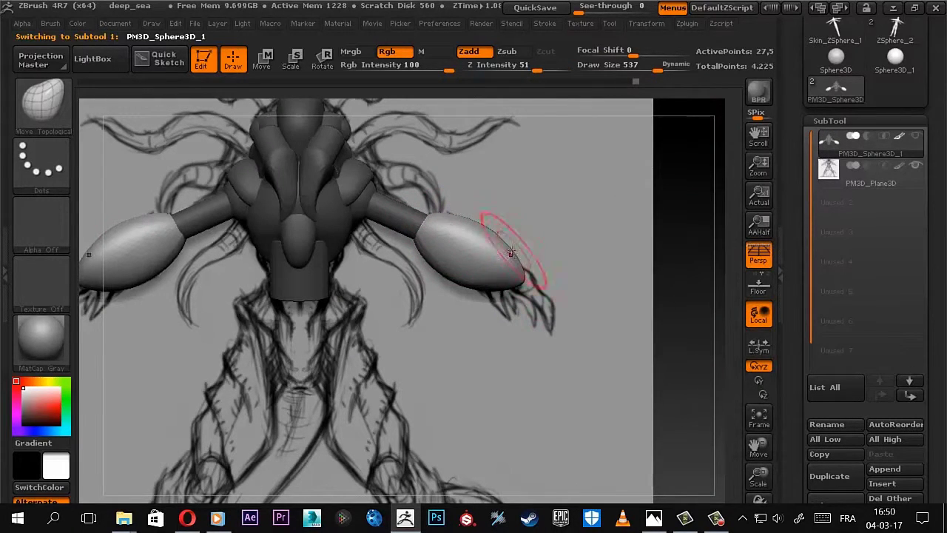
left_click_drag(465, 220, 451, 210)
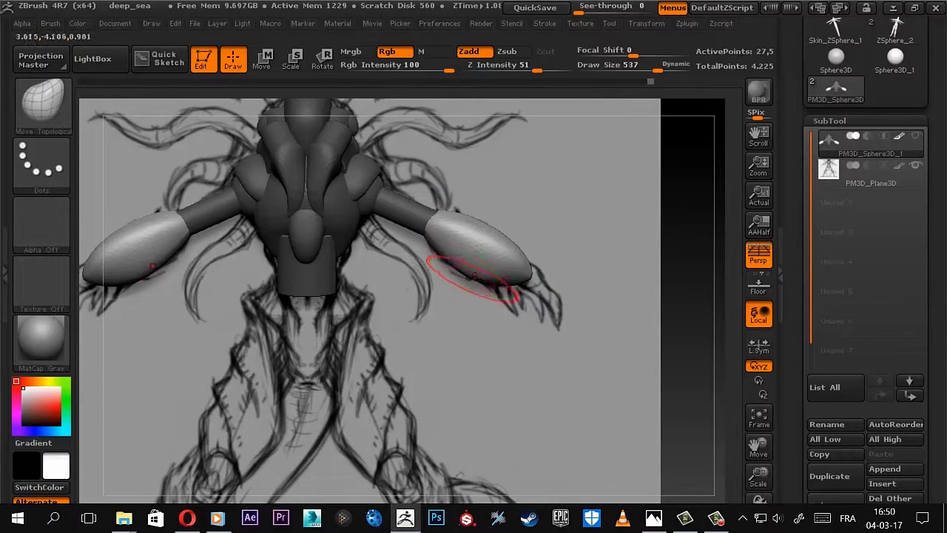
left_click_drag(507, 211, 517, 268)
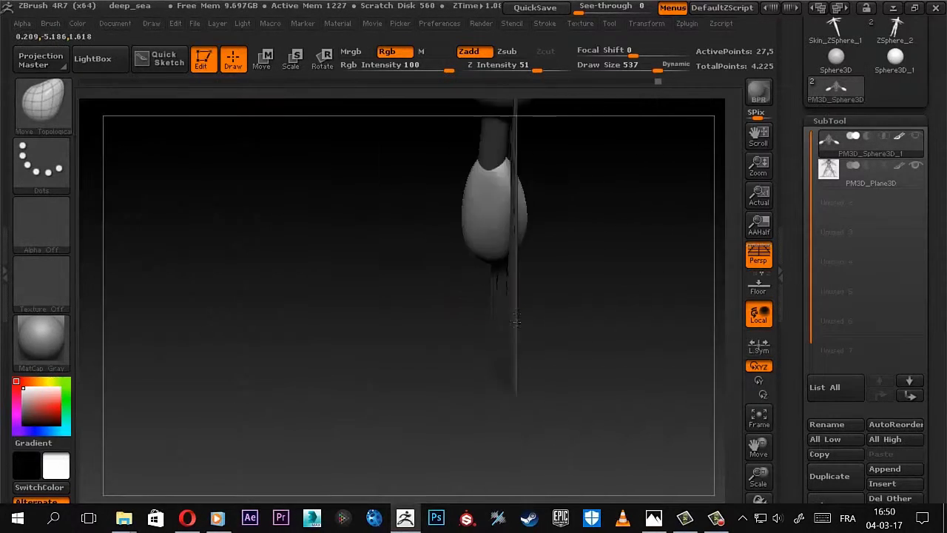
left_click_drag(515, 196, 525, 210, "shift")
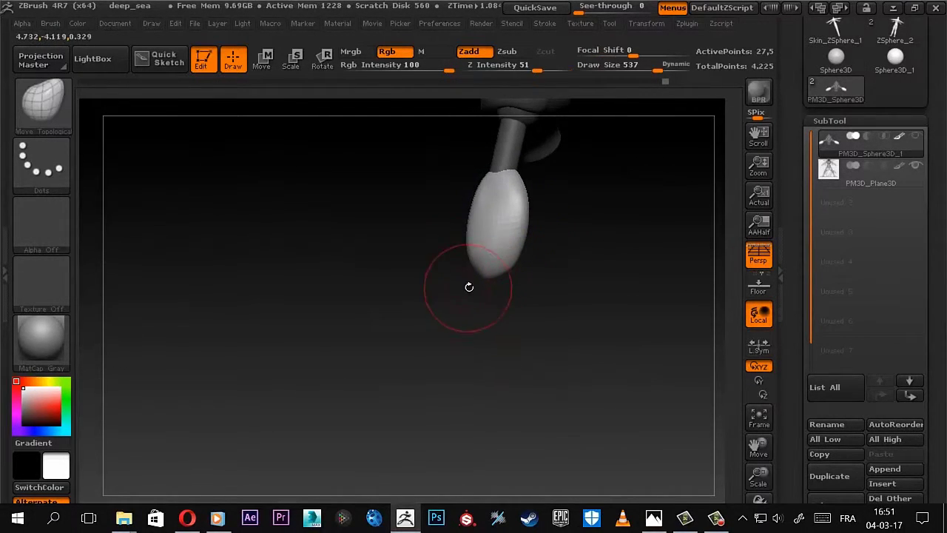
Review the whole creature and adjust the brush Focal Shift, then pick InsertCylinder
left_click_drag(509, 269, 430, 198)
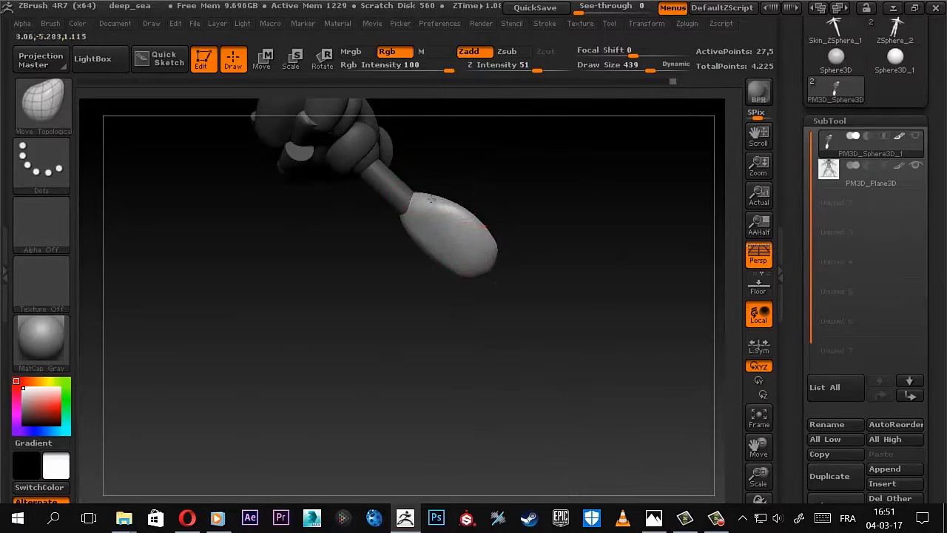
left_click_drag(497, 245, 484, 264)
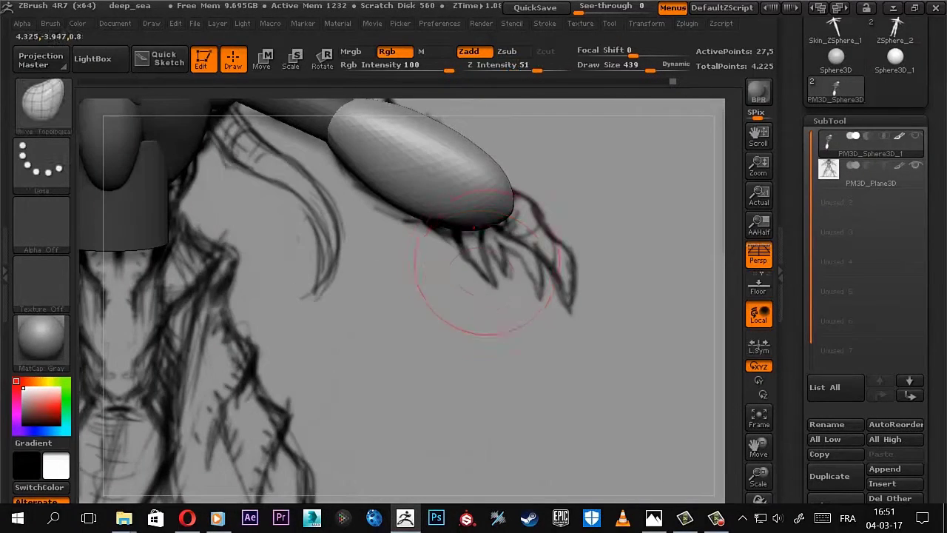
mouse_move(548, 222)
left_mouse_down("alt")
mouse_move(524, 322)
mouse_move(525, 296)
left_mouse_up("alt")
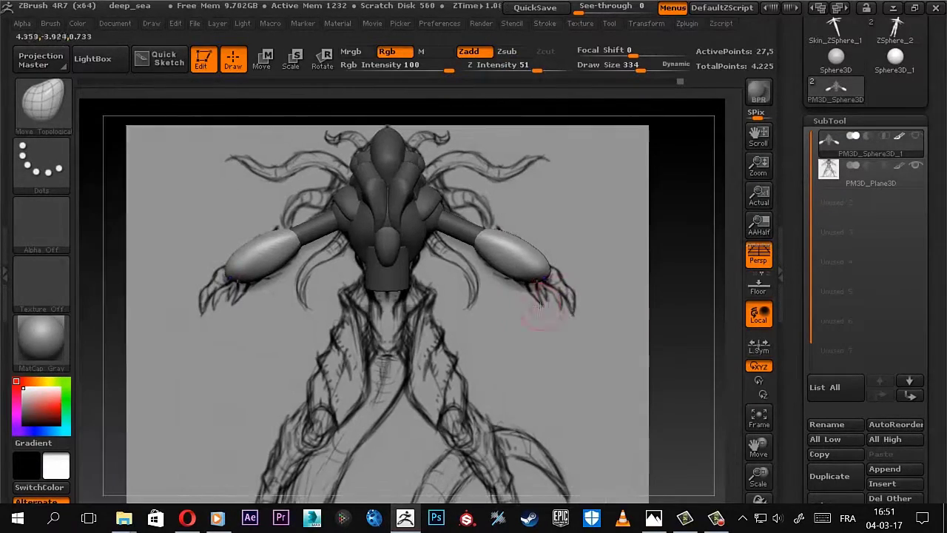
key("space")
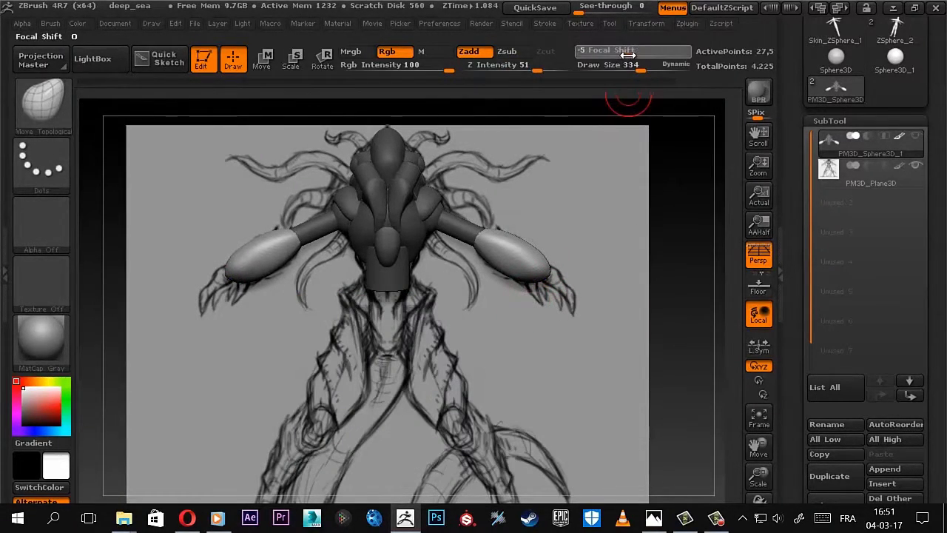
left_click_drag(540, 325, 540, 347, "alt")
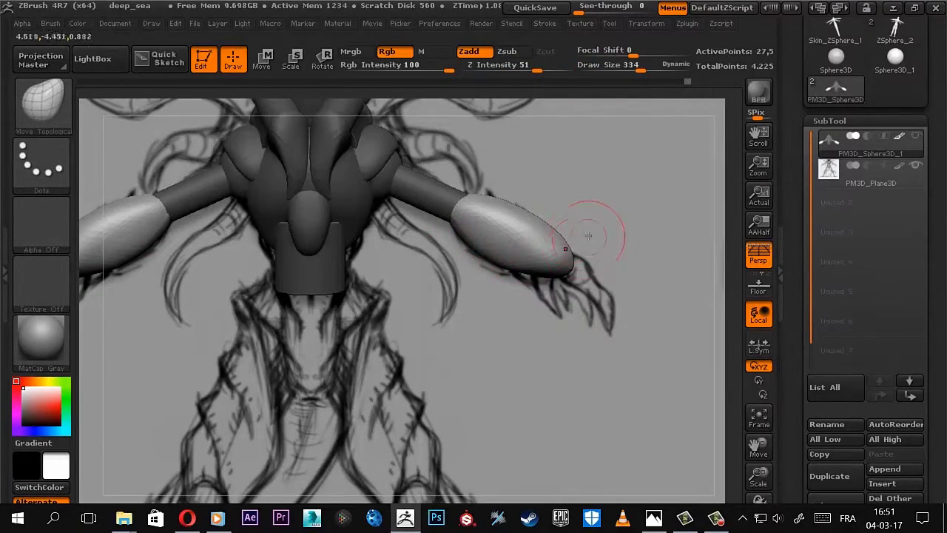
key("b")
key("i")
key("c")
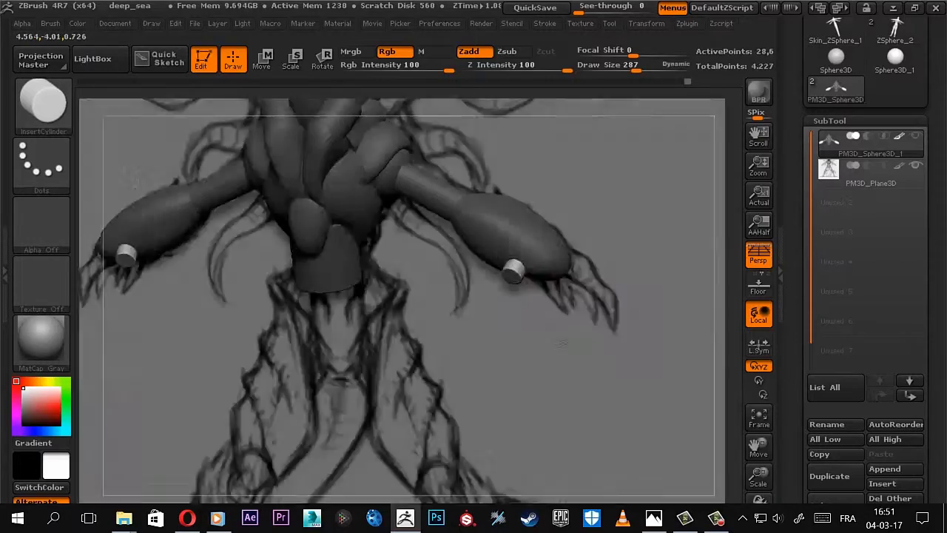
Insert a small claw cylinder at the forearm tip and angle it with Transpose Rotate
mouse_move(530, 269)
left_mouse_down()
mouse_move(494, 279)
mouse_move(511, 353)
mouse_move(507, 274)
mouse_move(498, 376)
left_mouse_up()
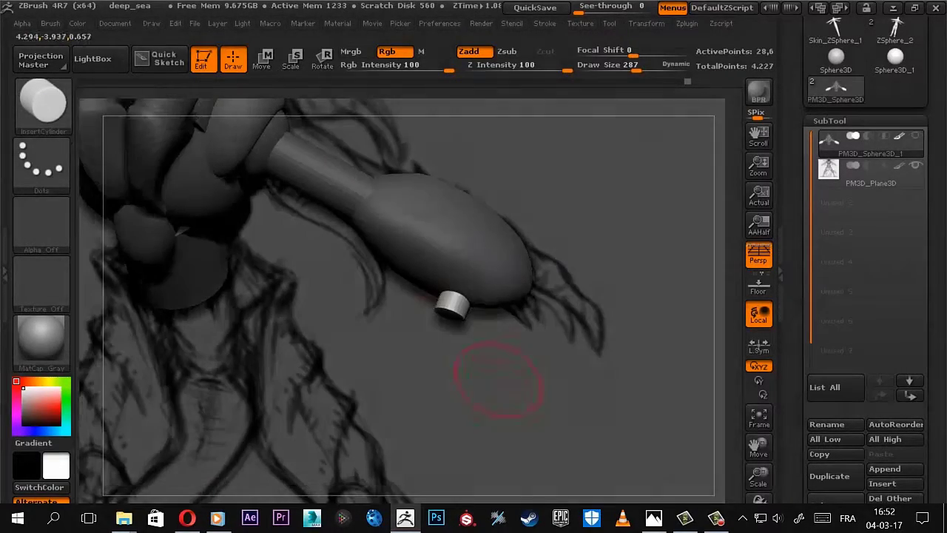
key("r")
mouse_move(447, 397)
left_mouse_down()
mouse_move(528, 387)
mouse_move(449, 349)
mouse_move(376, 338)
mouse_move(446, 345)
mouse_move(383, 392)
left_mouse_up()
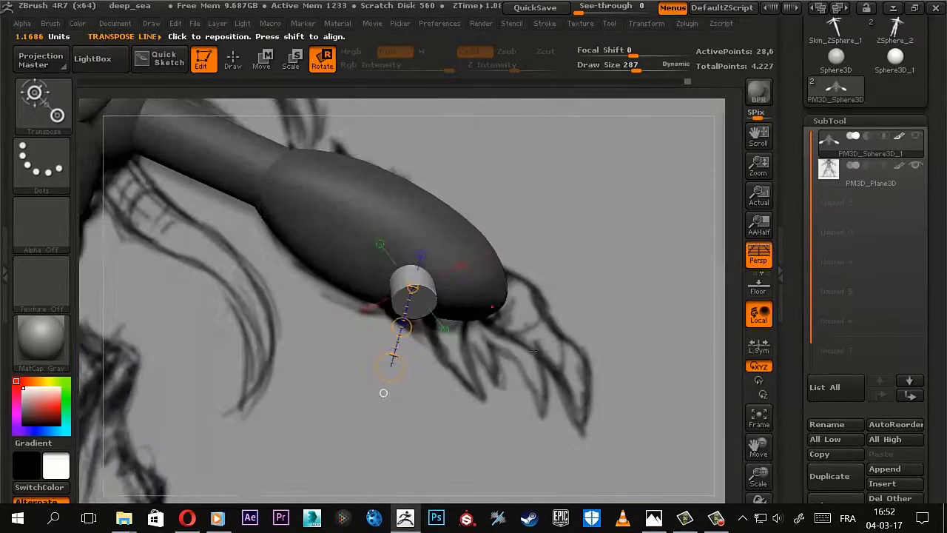
key("q")
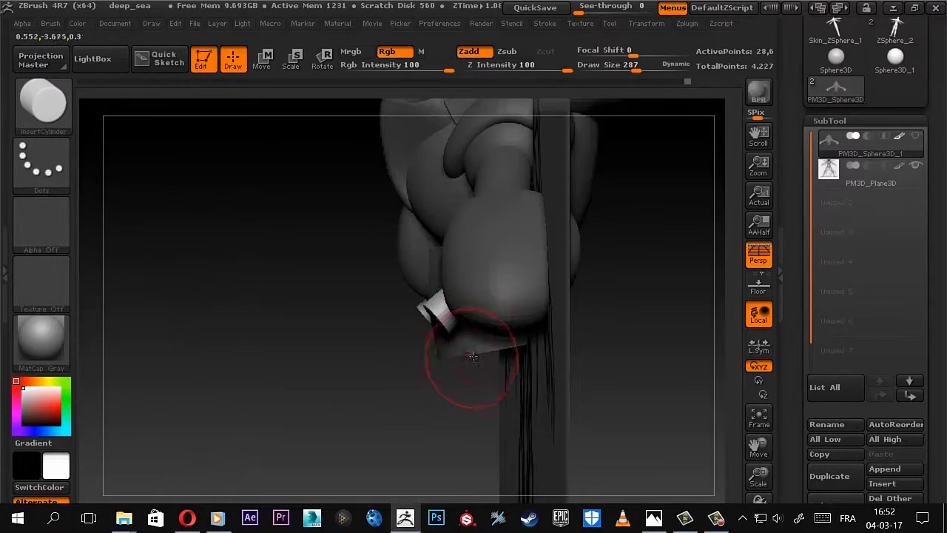
key("s")
left_click_drag(465, 356, 473, 356)
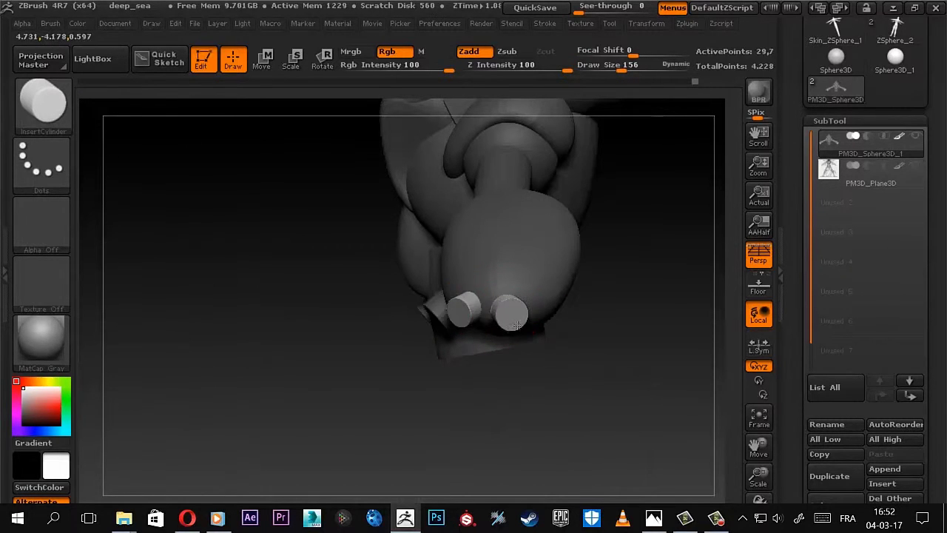
Insert a second claw cylinder at the tip and rotate it apart from the first
left_click_drag(558, 314, 636, 355)
key("r")
left_click_drag(611, 324, 658, 351)
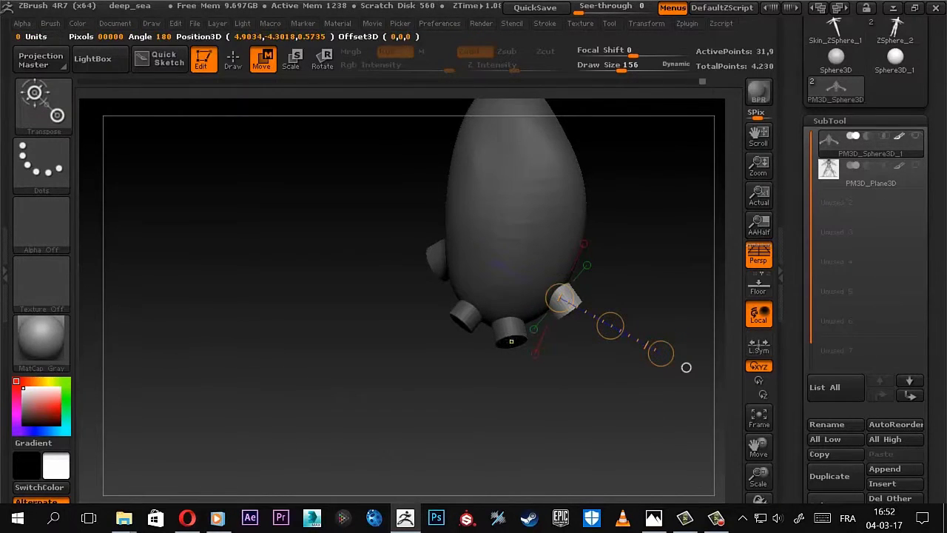
left_click_drag(686, 366, 547, 244, "shift")
mouse_move(507, 323)
left_mouse_down()
mouse_move(537, 414)
mouse_move(557, 397)
left_mouse_up()
key("r")
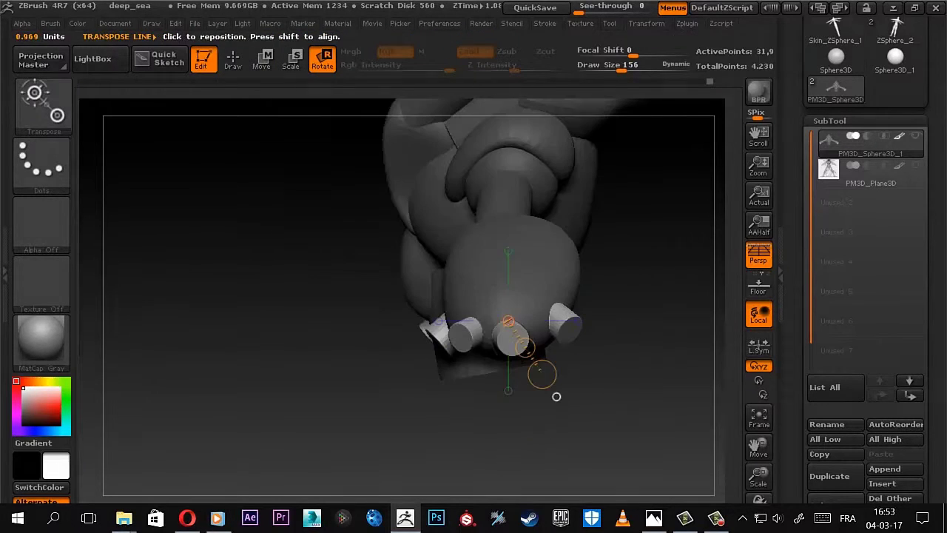
Hide the body to show only the claws, with PolyFrame turned on
key("q")
left_click(570, 310, "ctrl+shift")
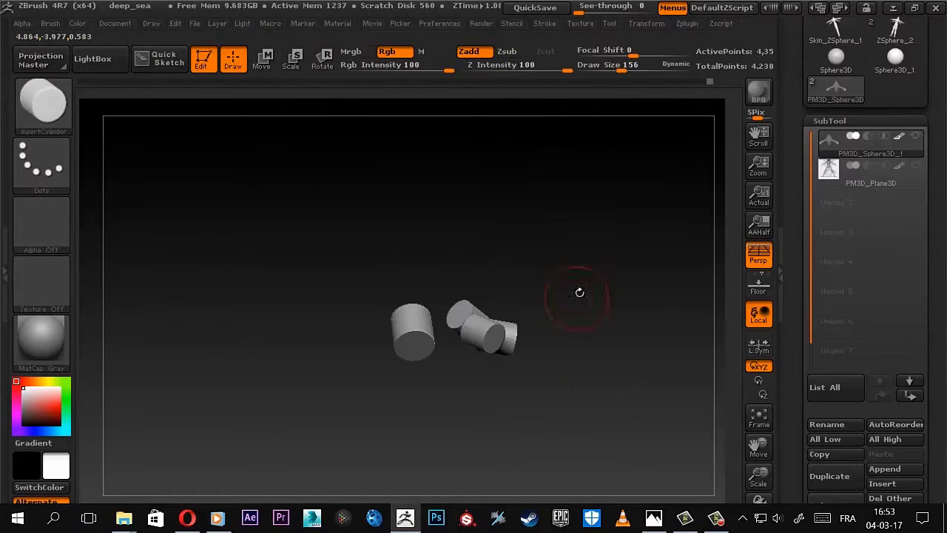
left_click_drag(577, 294, 542, 361)
key("shift+f")
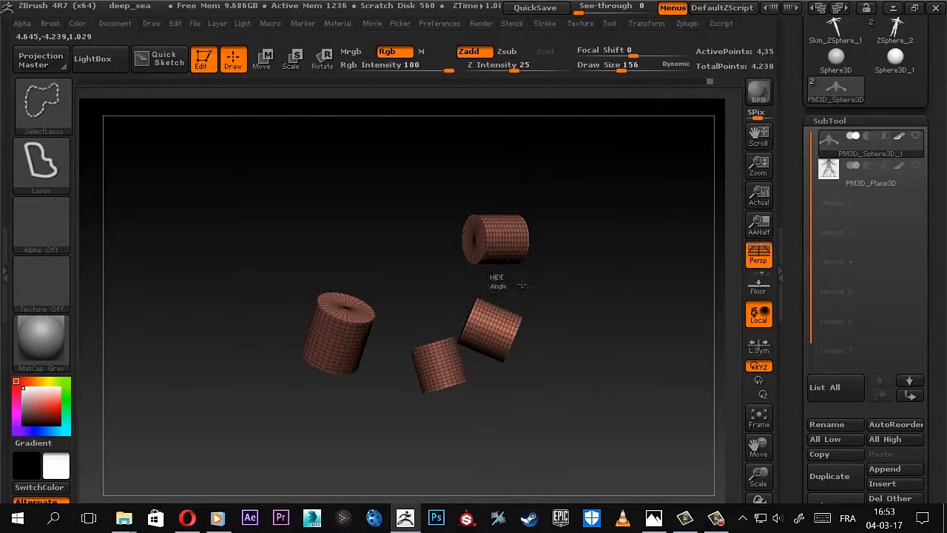
Isolate individual claw cylinders one at a time, unhiding all between checks
left_click(494, 252, "ctrl+shift")
left_click(616, 343, "ctrl+shift")
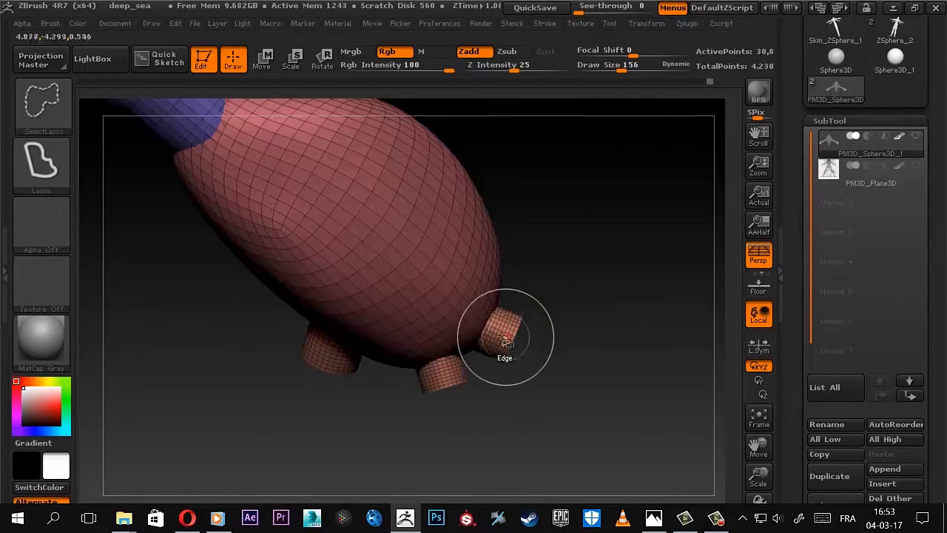
left_click(613, 274, "ctrl+shift")
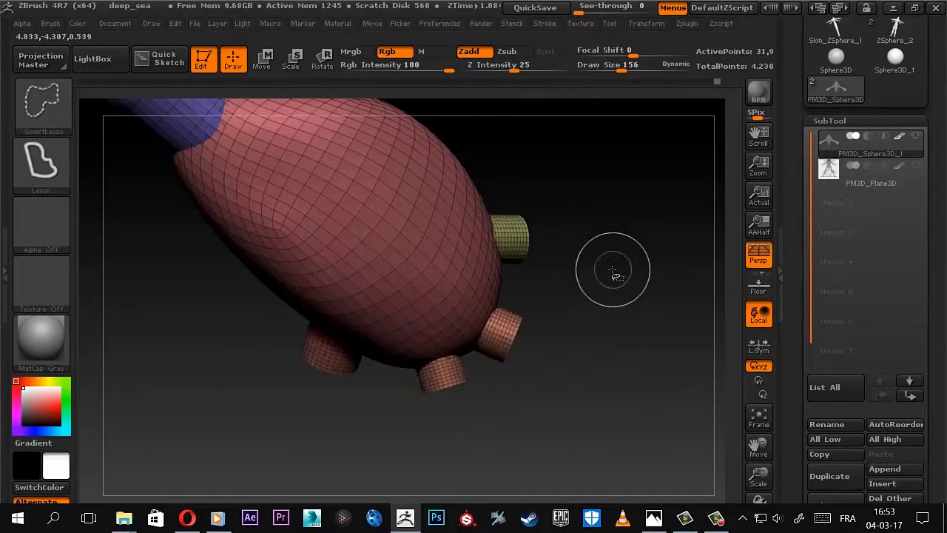
left_click(509, 340, "ctrl+shift")
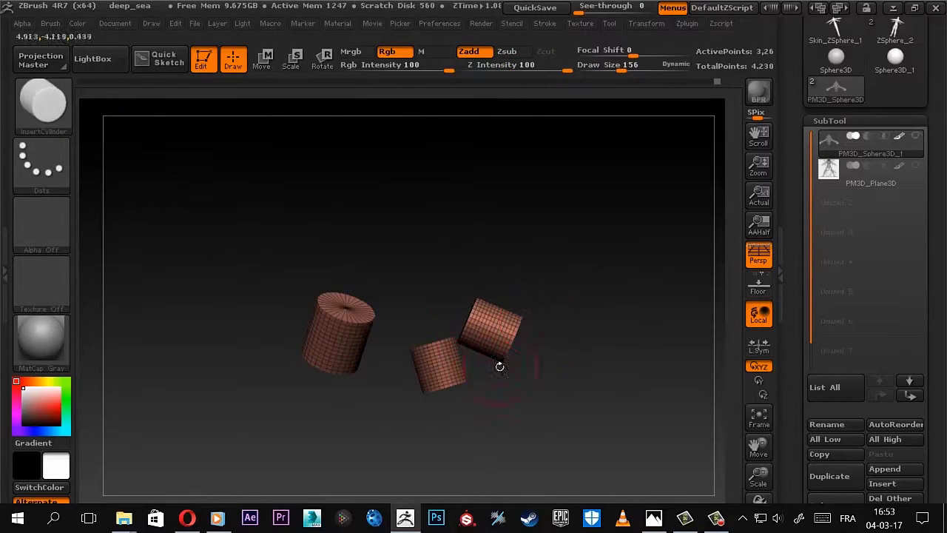
left_click_drag(349, 417, 383, 417, "ctrl+shift")
left_click(577, 280, "ctrl+shift")
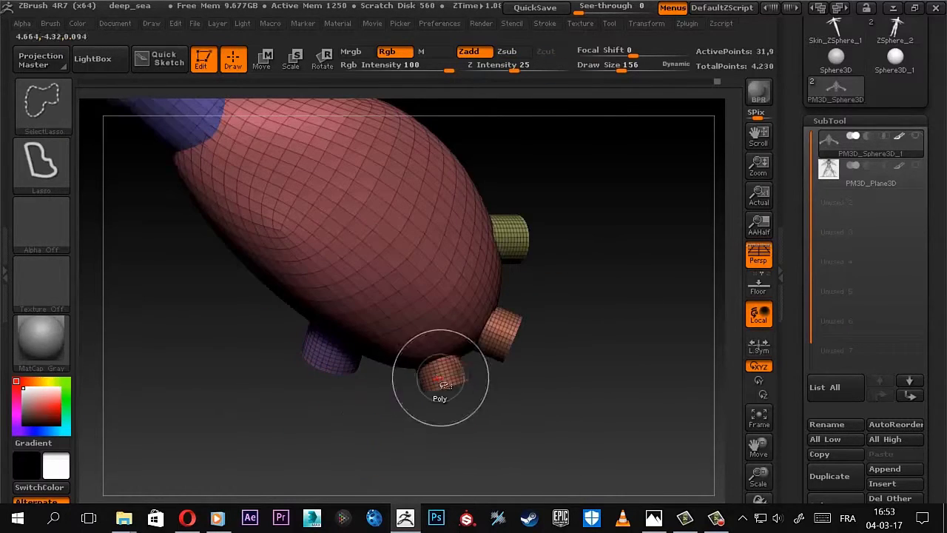
Inspect two claws, then a lone claw, then unhide everything and frame the forearm
left_click(444, 385, "ctrl+shift")
mouse_move(480, 377)
left_mouse_down()
mouse_move(485, 403)
mouse_move(482, 375)
left_mouse_up()
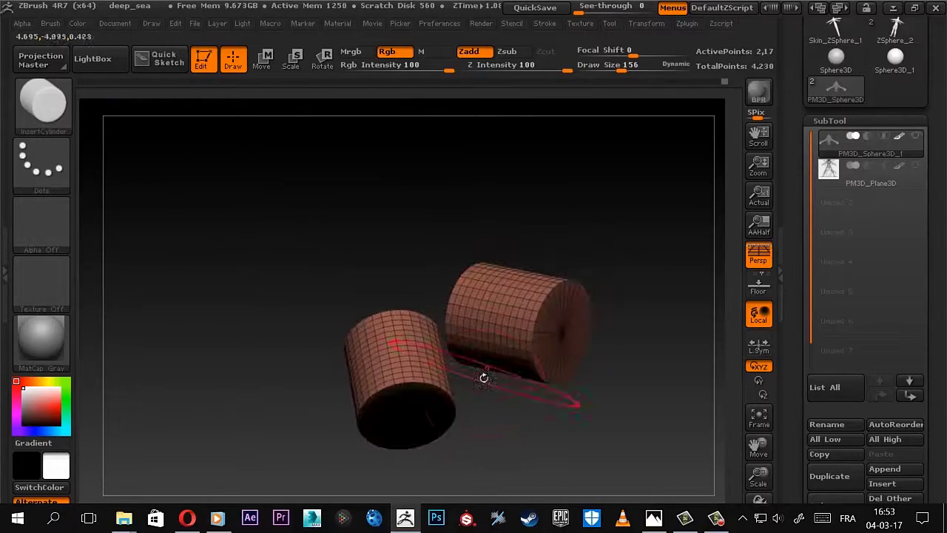
left_click_drag(445, 351, 666, 403, "ctrl+shift")
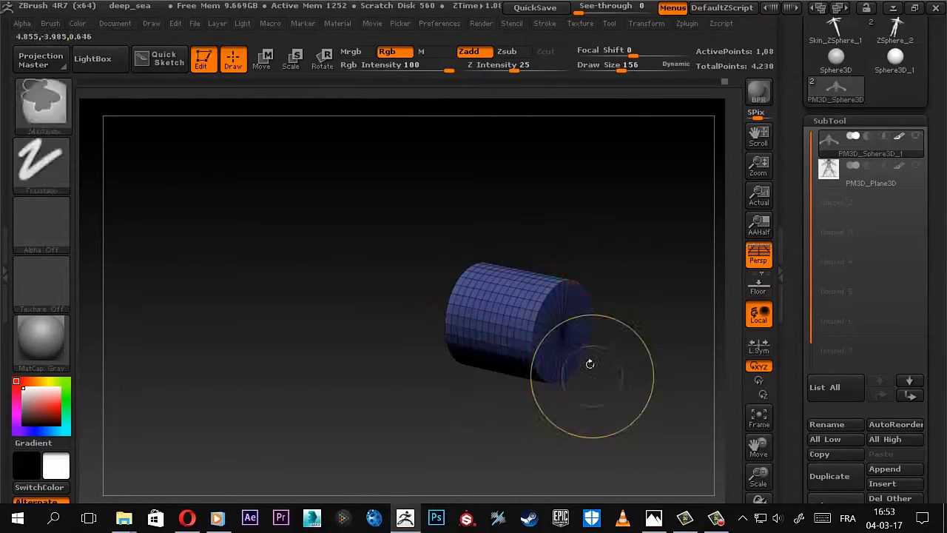
left_click_drag(590, 361, 668, 281)
left_click(670, 331, "ctrl+shift")
key("f")
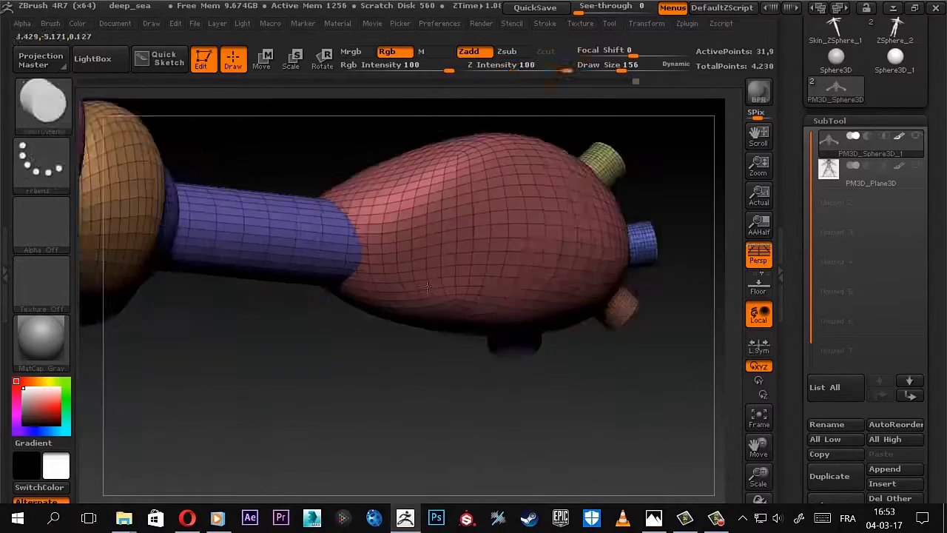
mouse_move(669, 331)
left_mouse_down()
mouse_move(441, 169)
mouse_move(481, 258)
mouse_move(554, 256)
mouse_move(517, 412)
mouse_move(477, 299)
left_mouse_up()
Mask everything except the blue claw, then rotate it and shift it along the forearm tip
key("w")
left_click(403, 274, "ctrl")
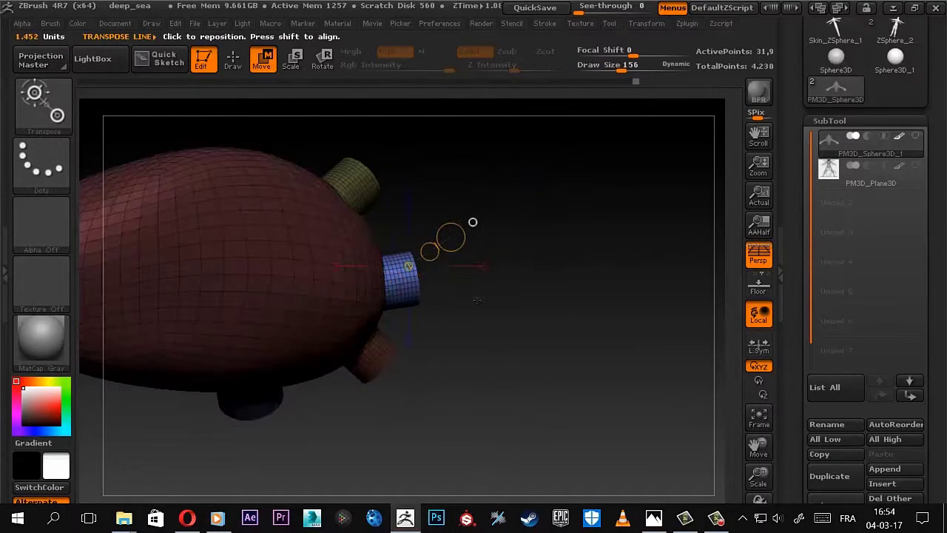
key("r")
left_click_drag(462, 268, 435, 321)
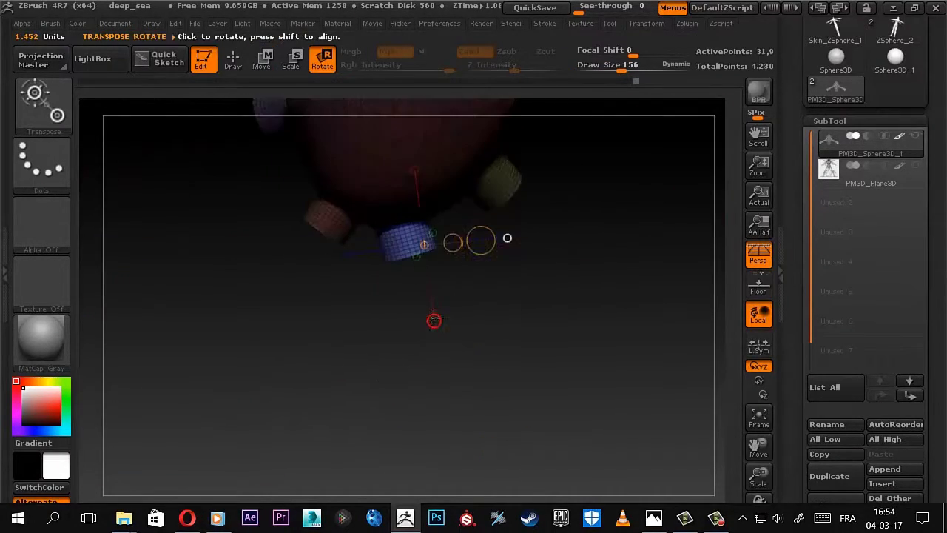
left_click_drag(448, 486, 512, 304)
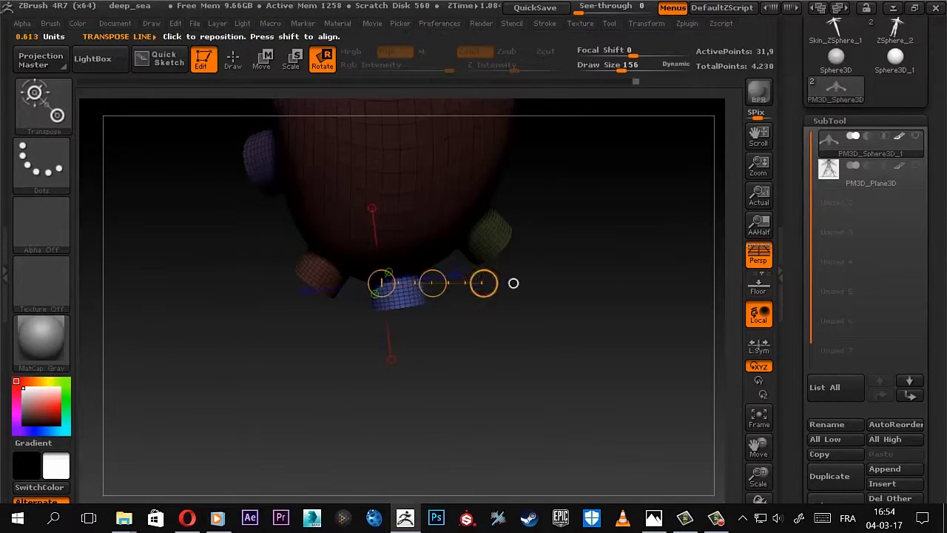
key("w")
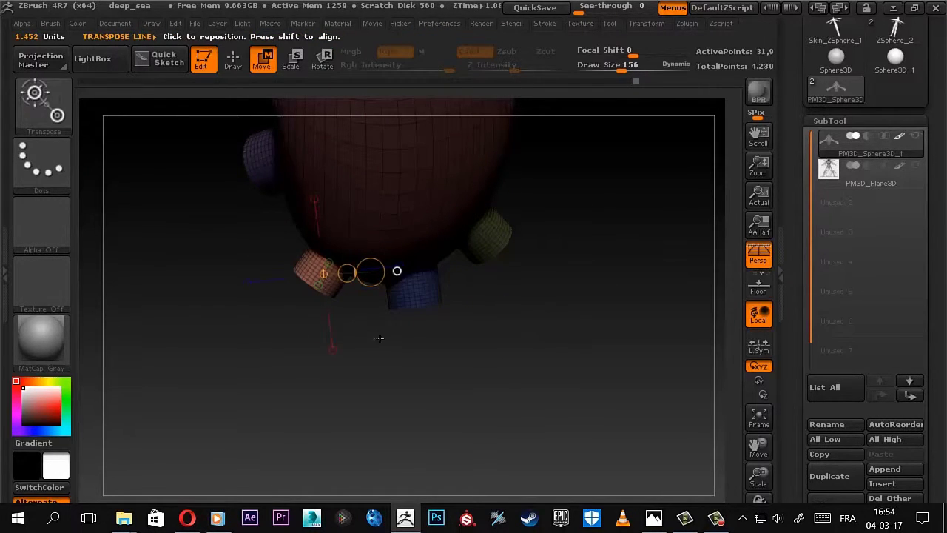
left_click_drag(311, 267, 261, 374)
Re-mask to isolate the next claw and slide it into place around the tip
key("w")
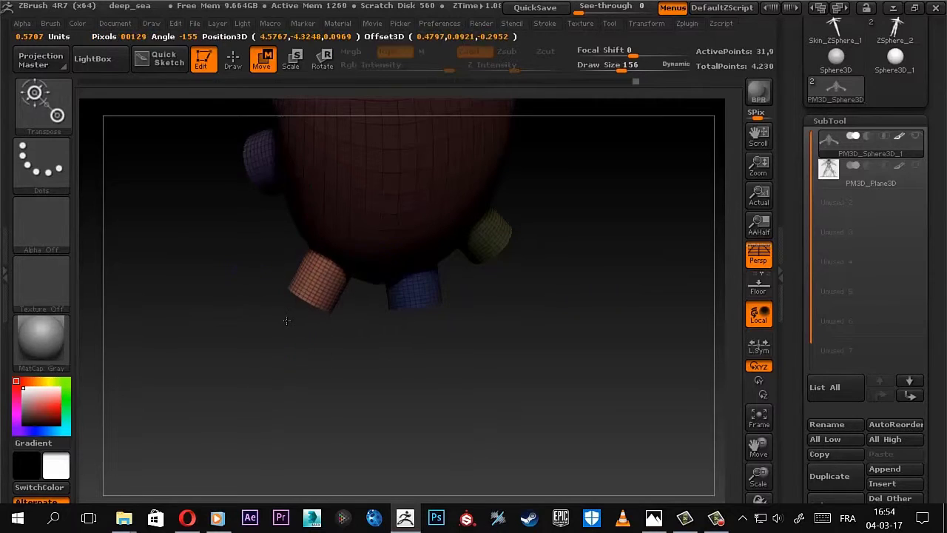
left_click_drag(426, 285, 508, 284, "ctrl")
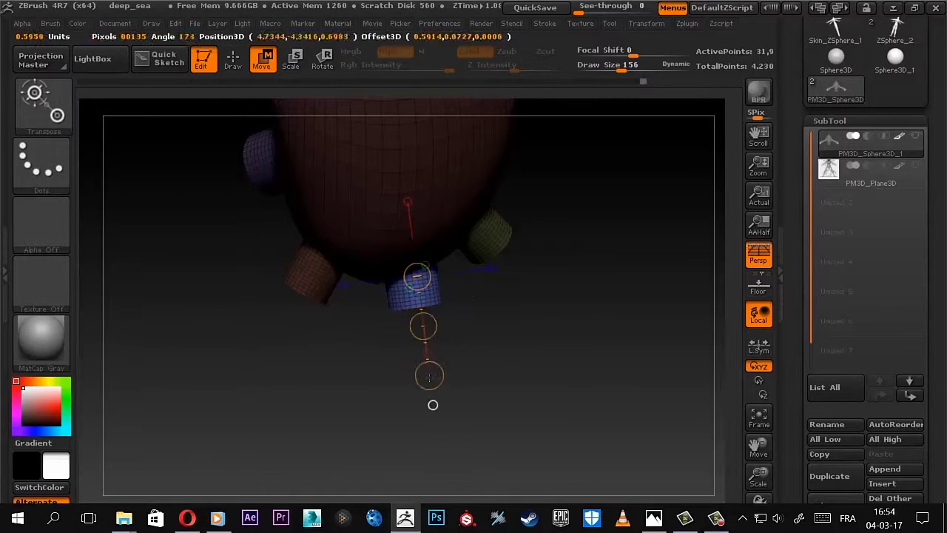
key("r")
mouse_move(492, 245)
left_mouse_down()
mouse_move(534, 337)
mouse_move(554, 294)
mouse_move(430, 315)
mouse_move(510, 326)
mouse_move(395, 368)
mouse_move(534, 333)
left_mouse_up()
key("w")
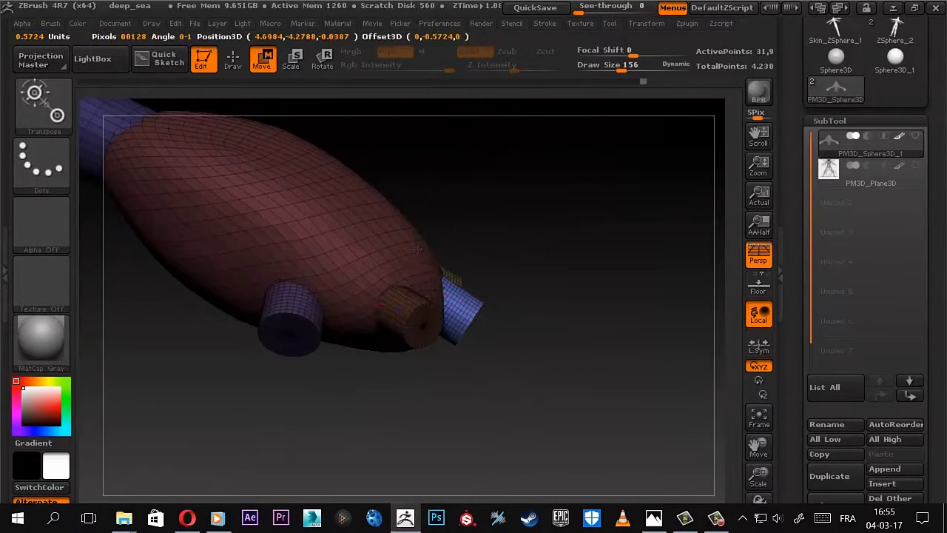
left_click_drag(449, 261, 514, 302)
left_click_drag(488, 330, 505, 326)
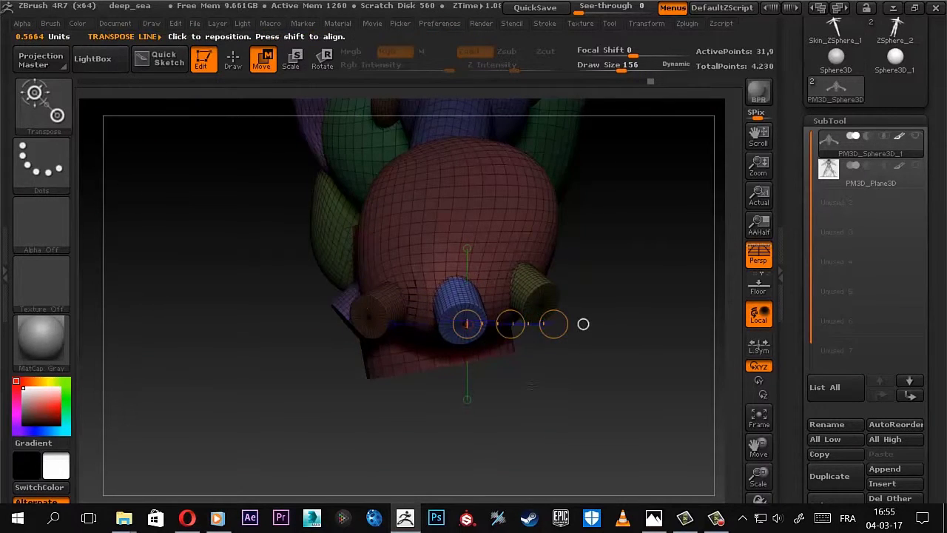
mouse_move(531, 384)
left_mouse_down()
mouse_move(517, 399)
mouse_move(444, 355)
left_mouse_up()
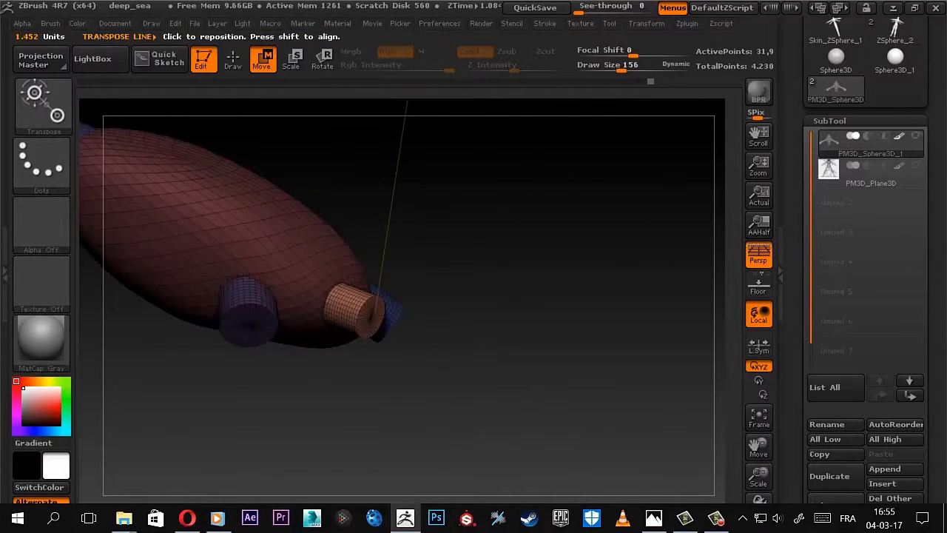
mouse_move(369, 330)
left_mouse_down()
mouse_move(444, 372)
mouse_move(382, 382)
mouse_move(578, 328)
left_mouse_up()
mouse_move(579, 328)
right_mouse_down("ctrl")
mouse_move(730, 338)
mouse_move(530, 290)
right_mouse_up("ctrl")
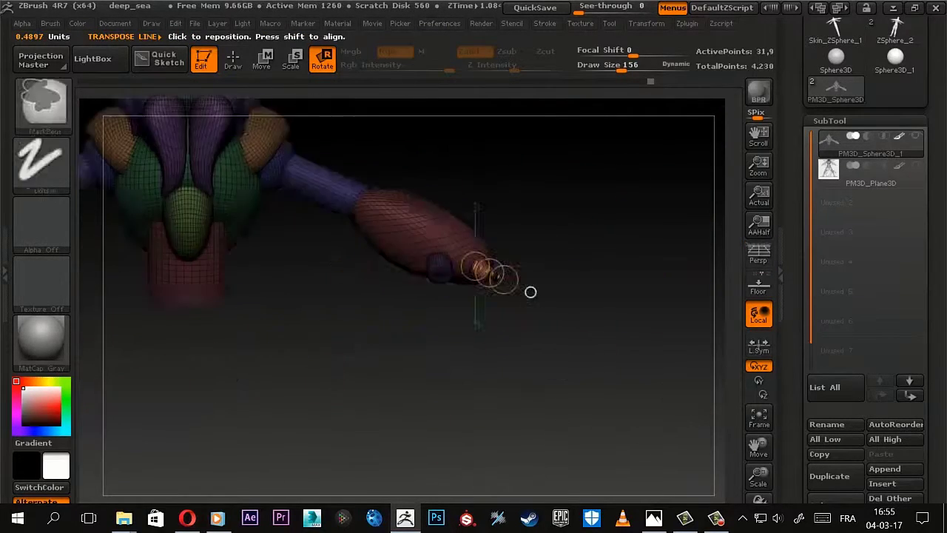
With perspective off, move the orange claw into position, angle it outward, and start saving
key("p")
key("w")
mouse_move(500, 300)
left_mouse_down()
mouse_move(474, 307)
mouse_move(507, 311)
left_mouse_up()
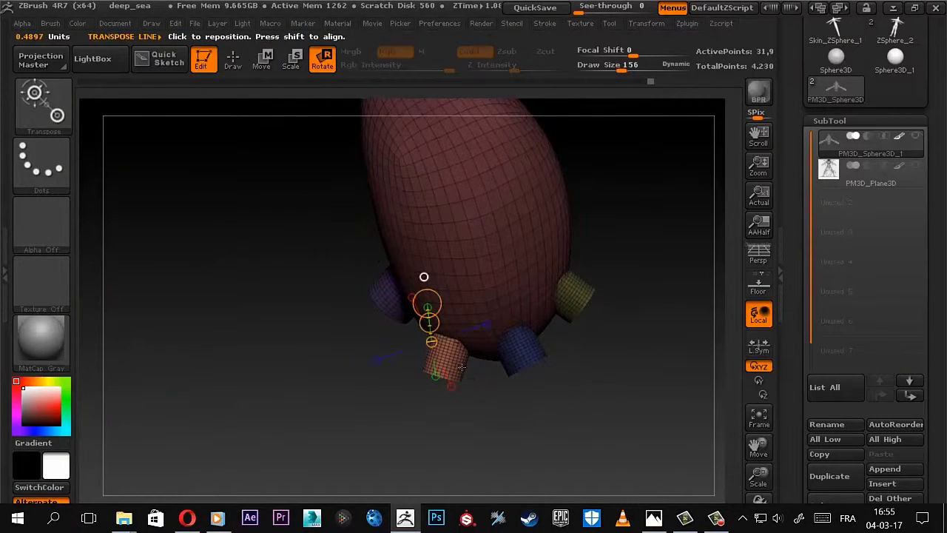
left_click_drag(460, 367, 438, 328)
key("w")
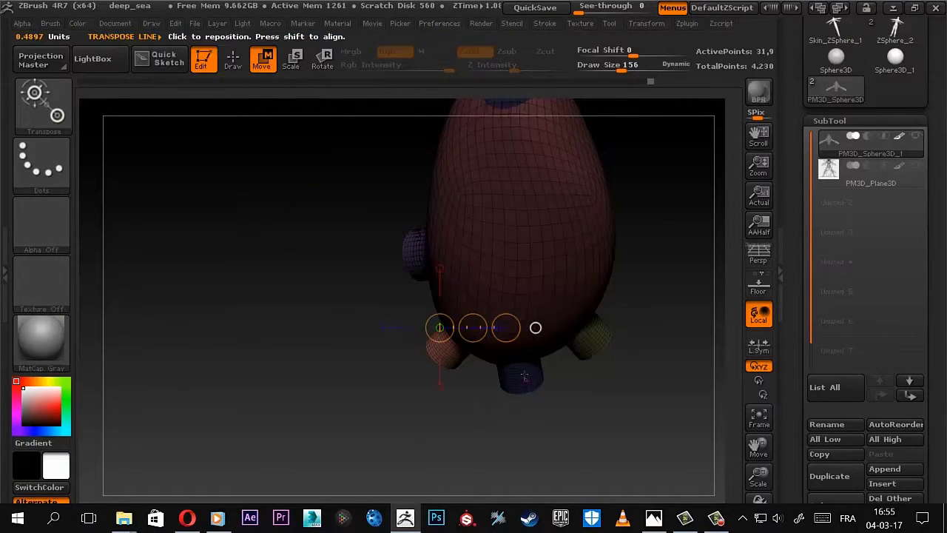
left_click_drag(558, 427, 526, 275)
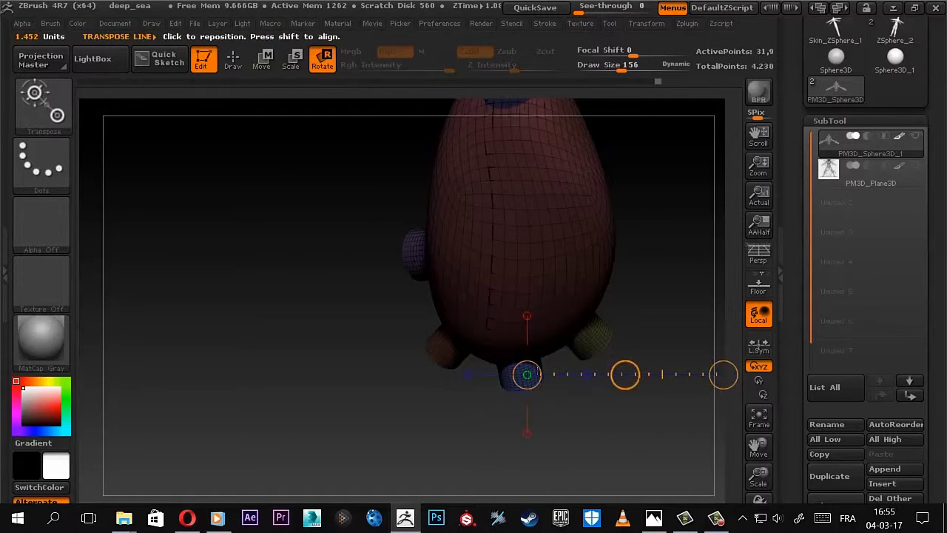
left_click_drag(723, 373, 578, 359)
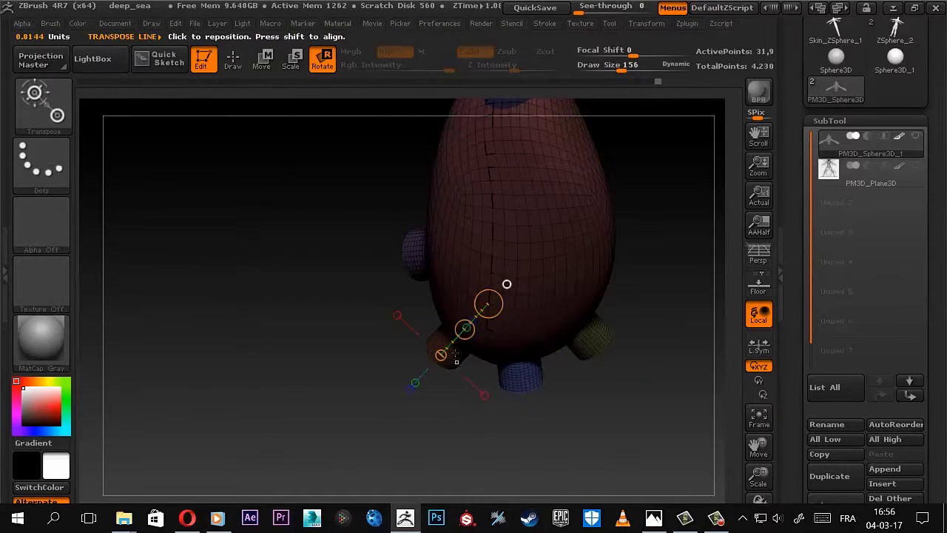
left_click_drag(458, 375, 445, 349)
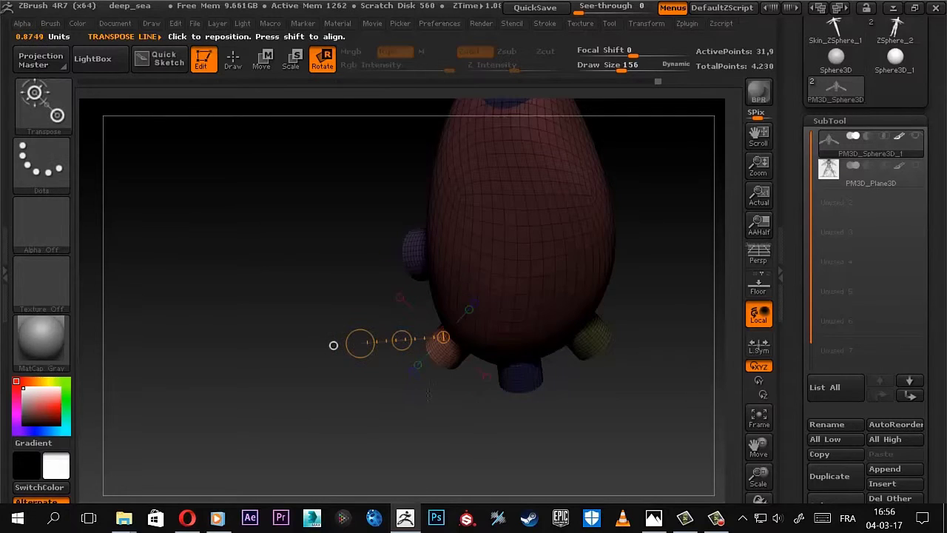
mouse_move(485, 385)
left_mouse_down()
mouse_move(632, 323)
mouse_move(474, 340)
left_mouse_up()
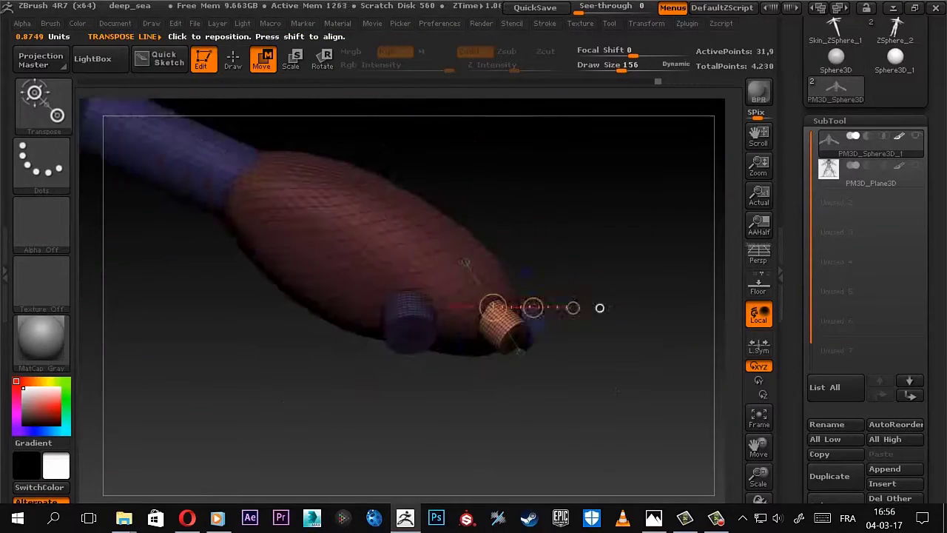
key("ctrl+s")
Confirm the project save, orbit to the front, turn off Polyframe and frame the whole creature
left_click(372, 336)
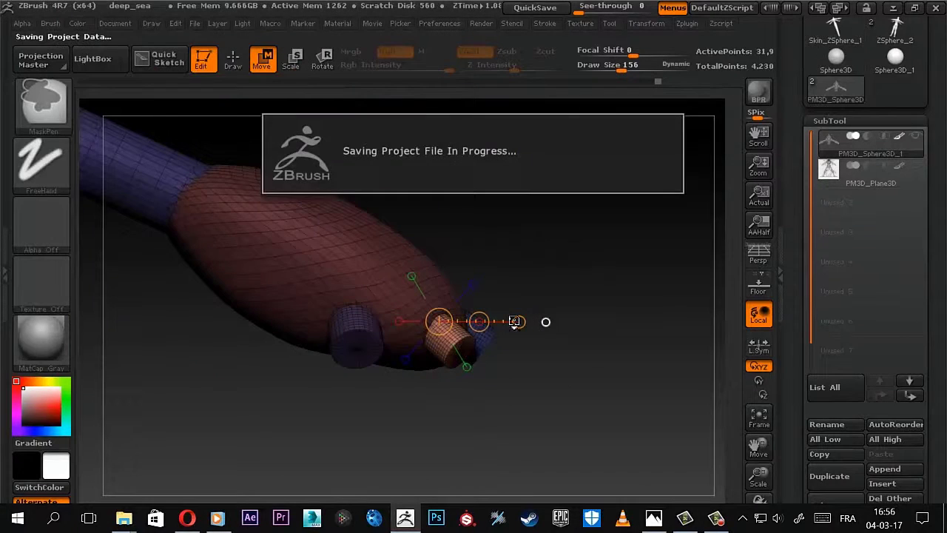
mouse_move(414, 384)
left_mouse_down()
mouse_move(578, 407)
mouse_move(497, 381)
mouse_move(645, 332)
mouse_move(570, 240)
left_mouse_up()
key("shift+f")
key("f")
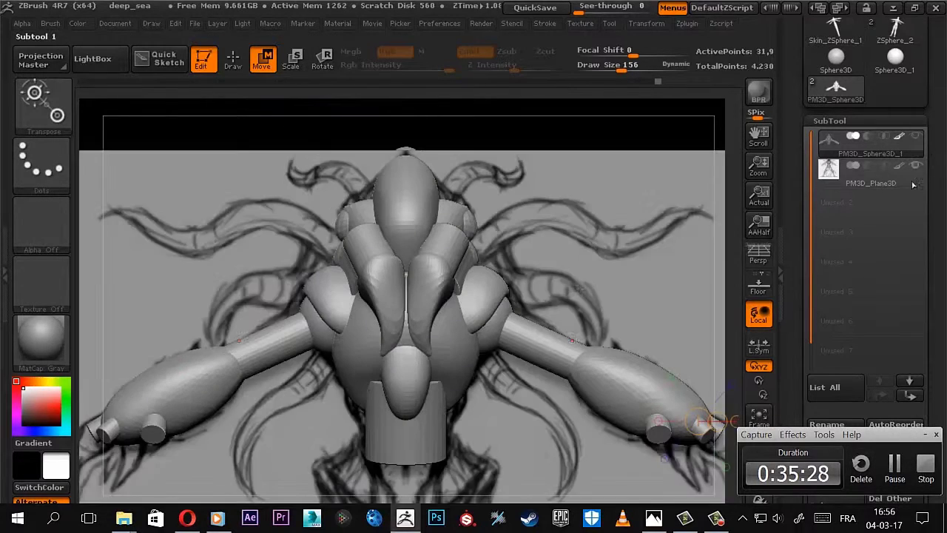